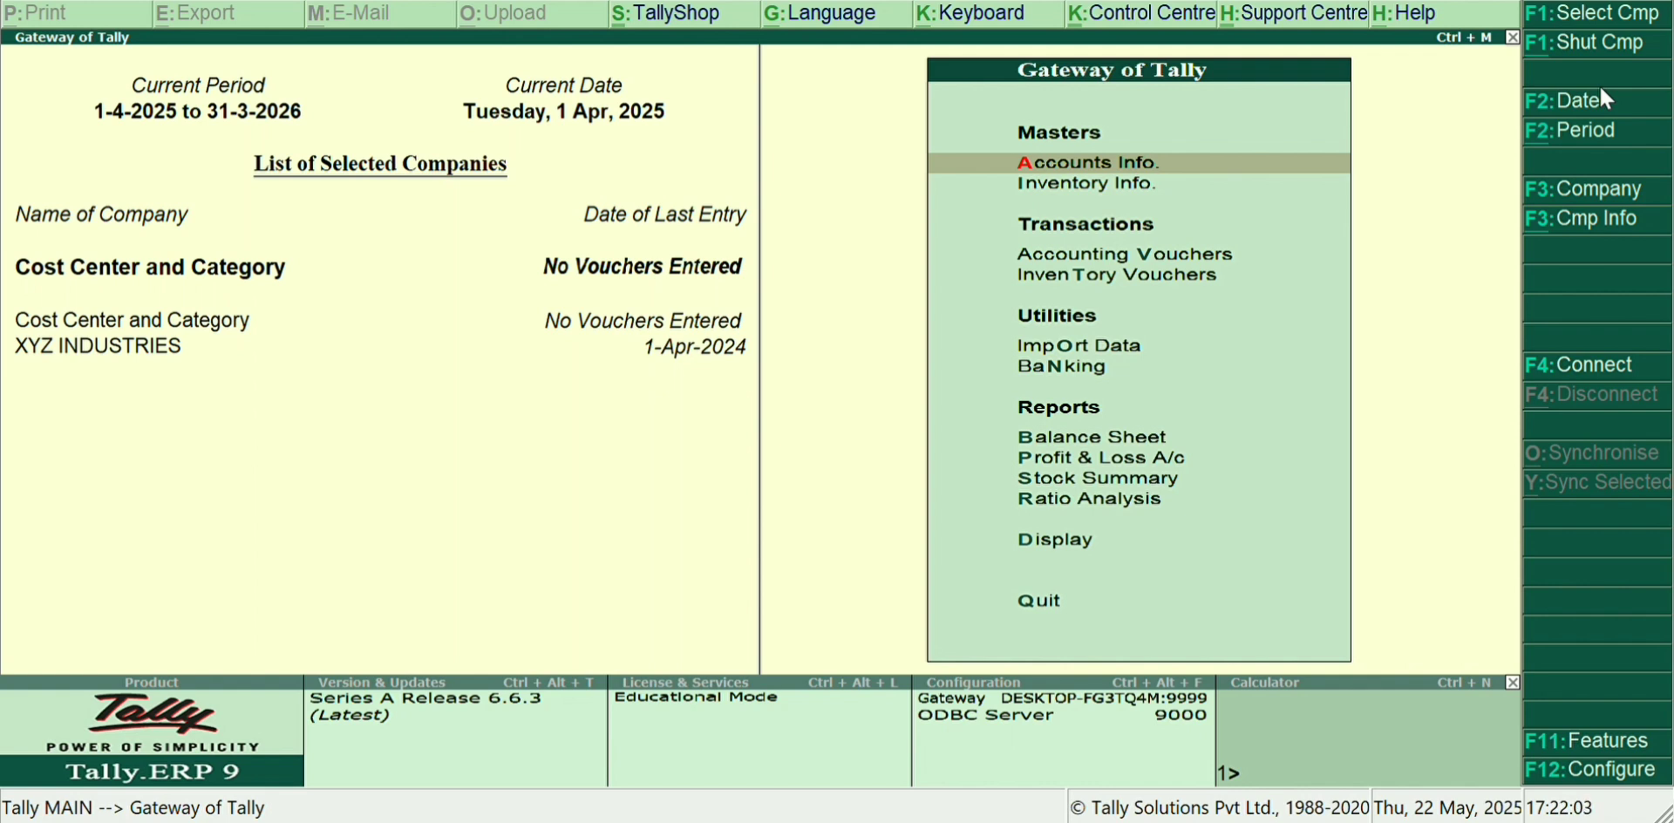
# Step: Turn on Maintain cost centres in the company's accounting features
pyautogui.press('F11')
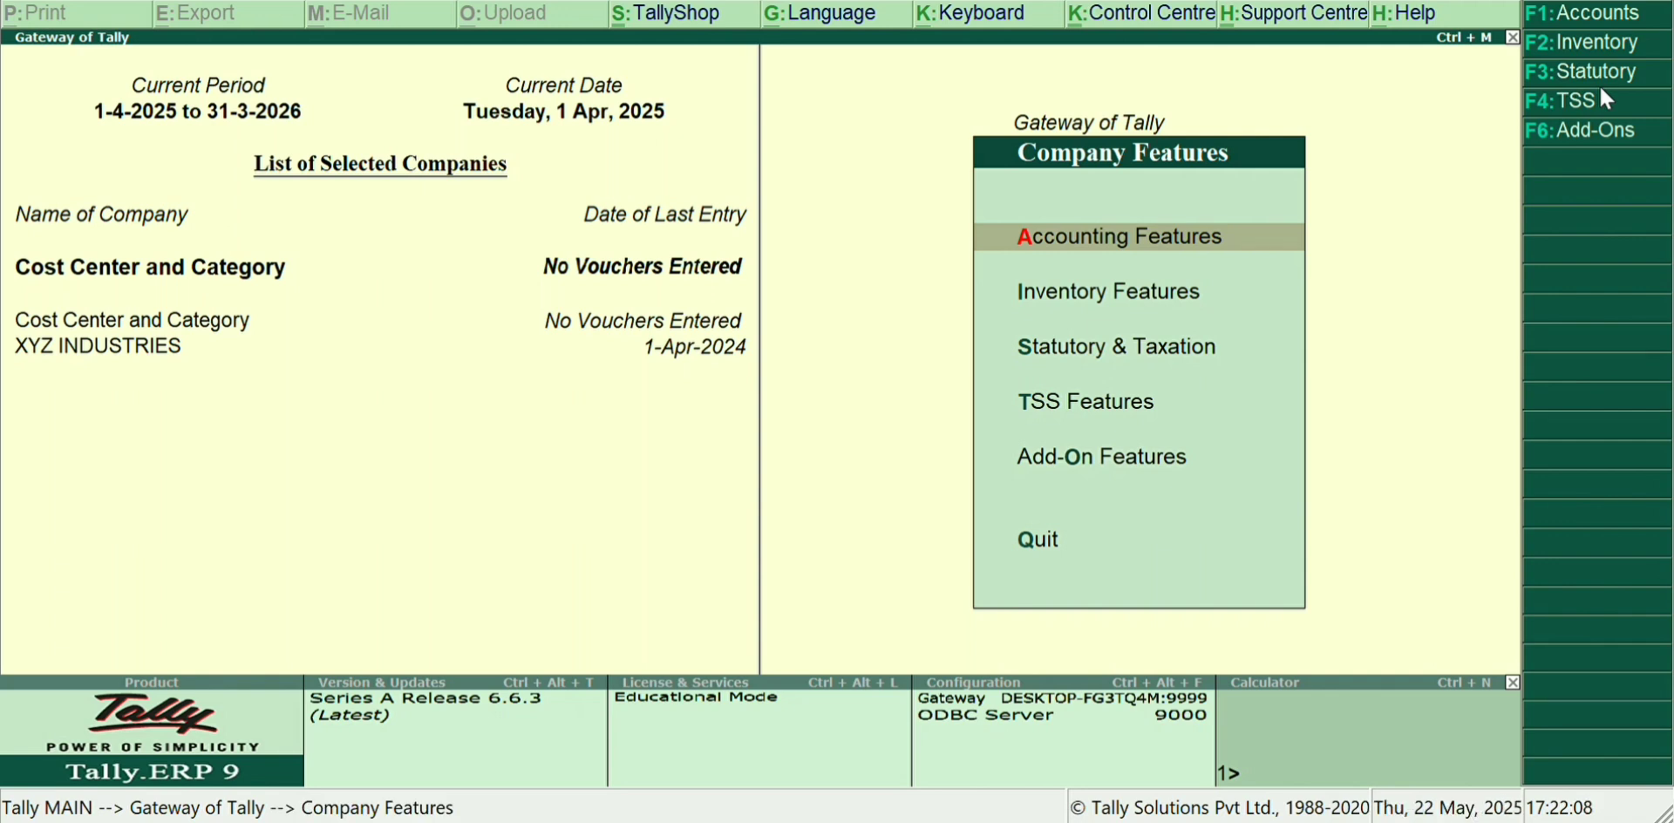
pyautogui.press('Return')
pyautogui.press('Return')
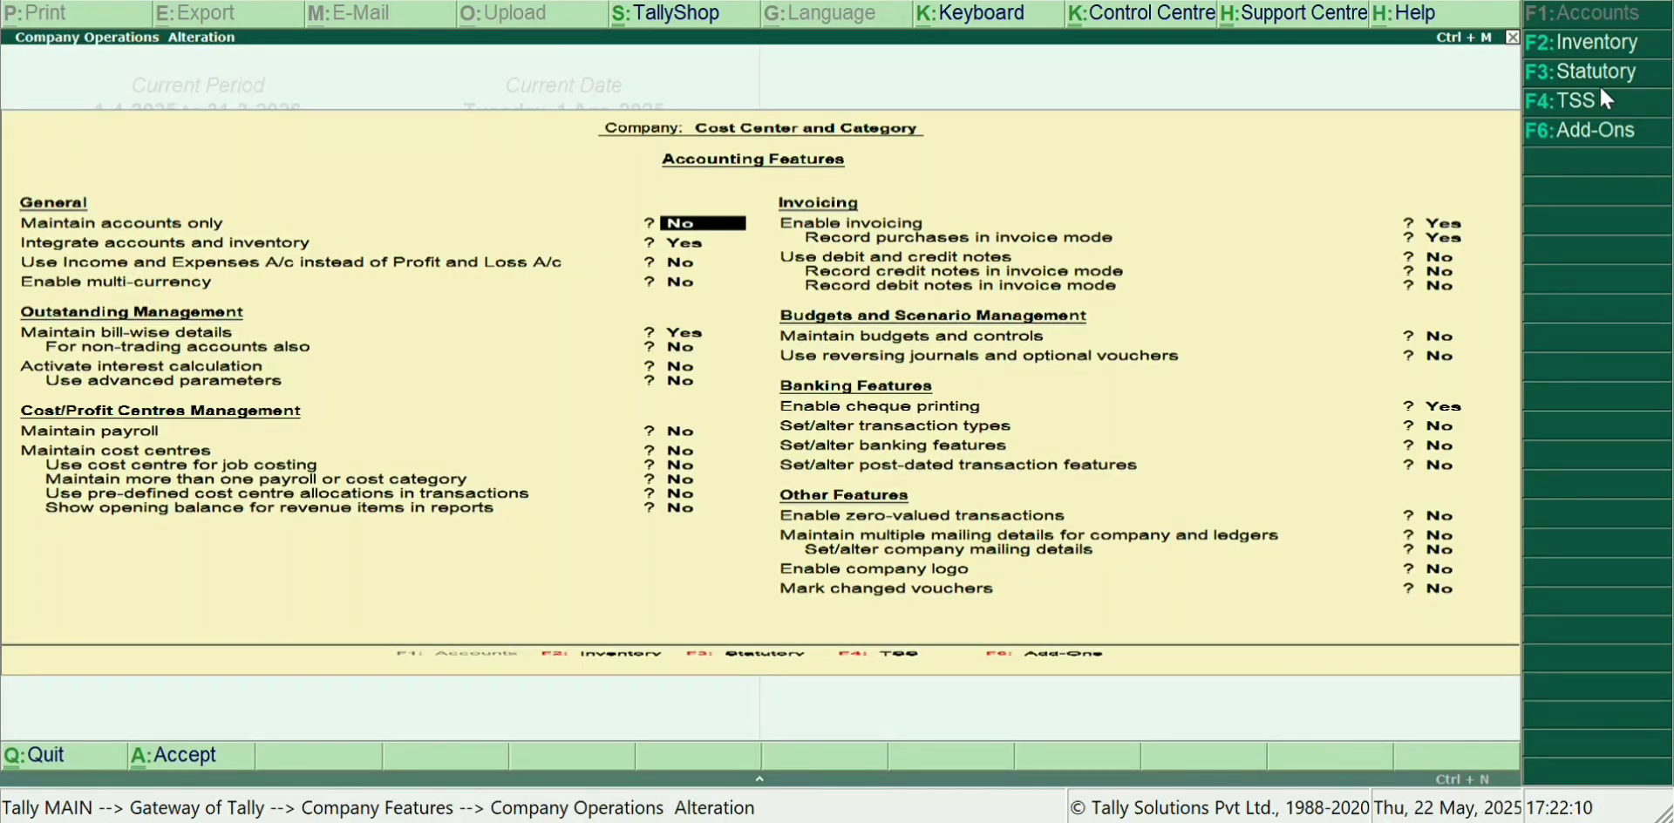
pyautogui.press('Return')
pyautogui.press('Return')
pyautogui.press('Return')
pyautogui.press('Return')
pyautogui.press('Return')
pyautogui.press('Return')
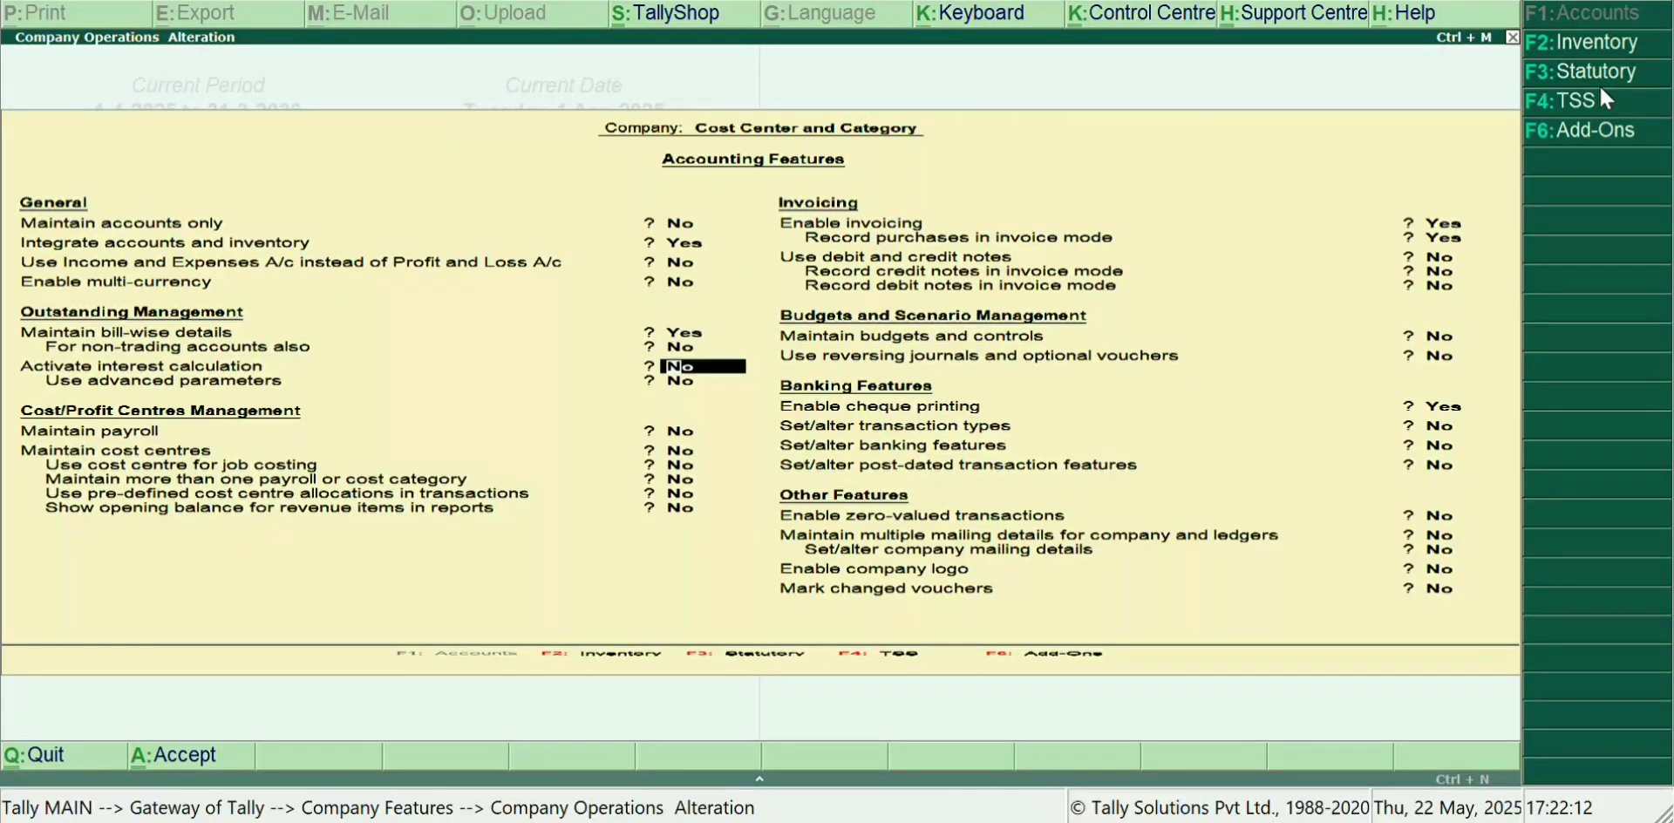
pyautogui.press('Return')
pyautogui.press('Return')
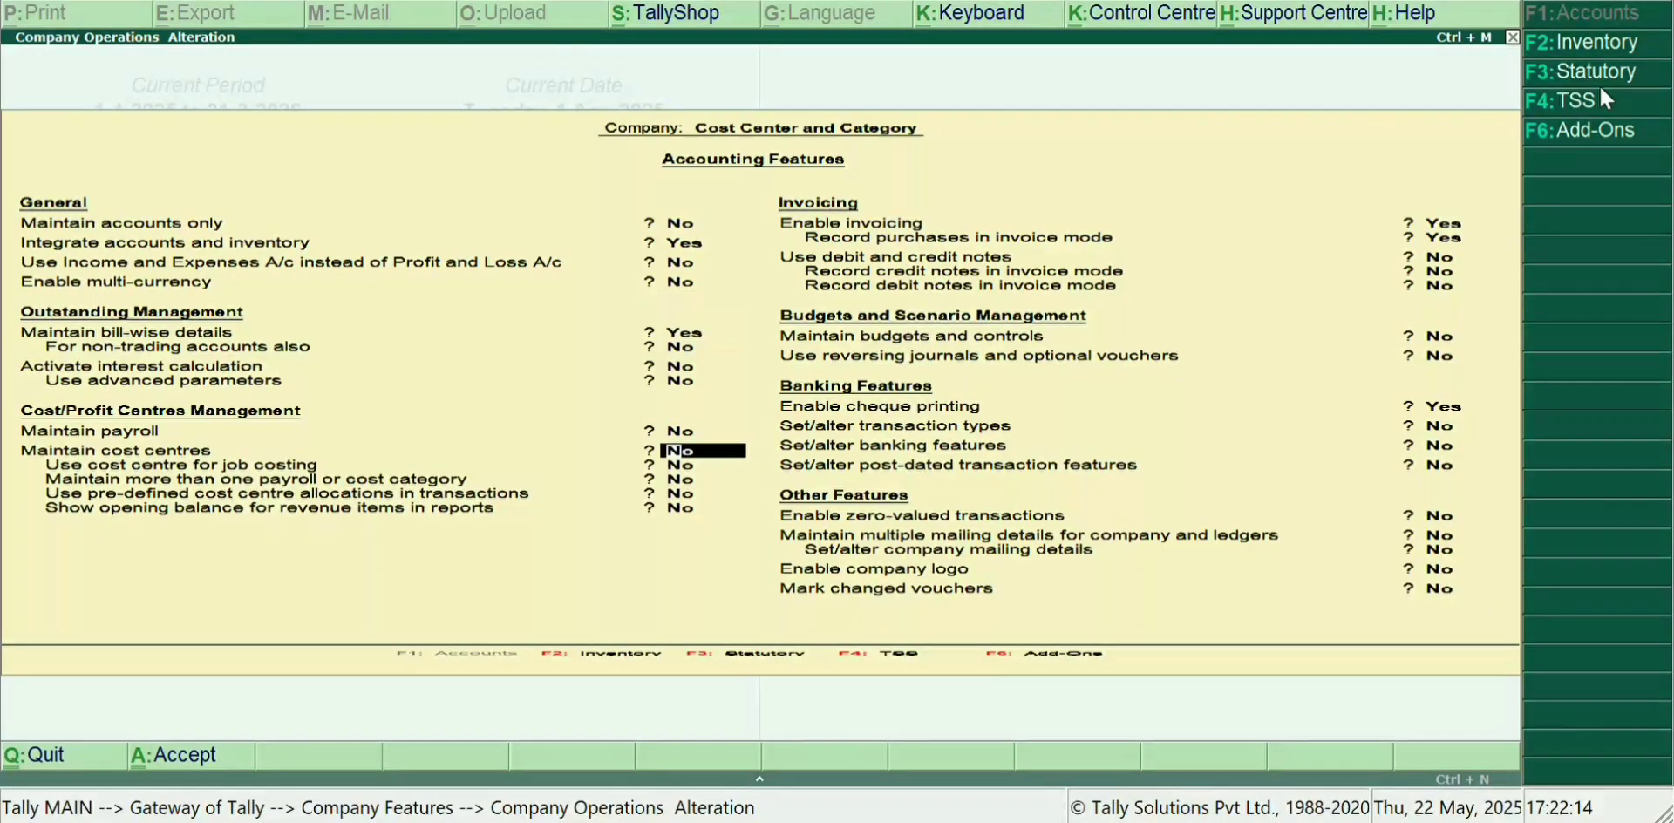
pyautogui.write('yes')
pyautogui.press('Return')
# Step: Enable maintaining more than one payroll or cost category, save the accounting features, and return to the Gateway
pyautogui.press('Return')
pyautogui.write('yes')
pyautogui.hotkey('ctrl', 'a')
pyautogui.press('Escape')
pyautogui.press('Escape')
pyautogui.press('Escape')
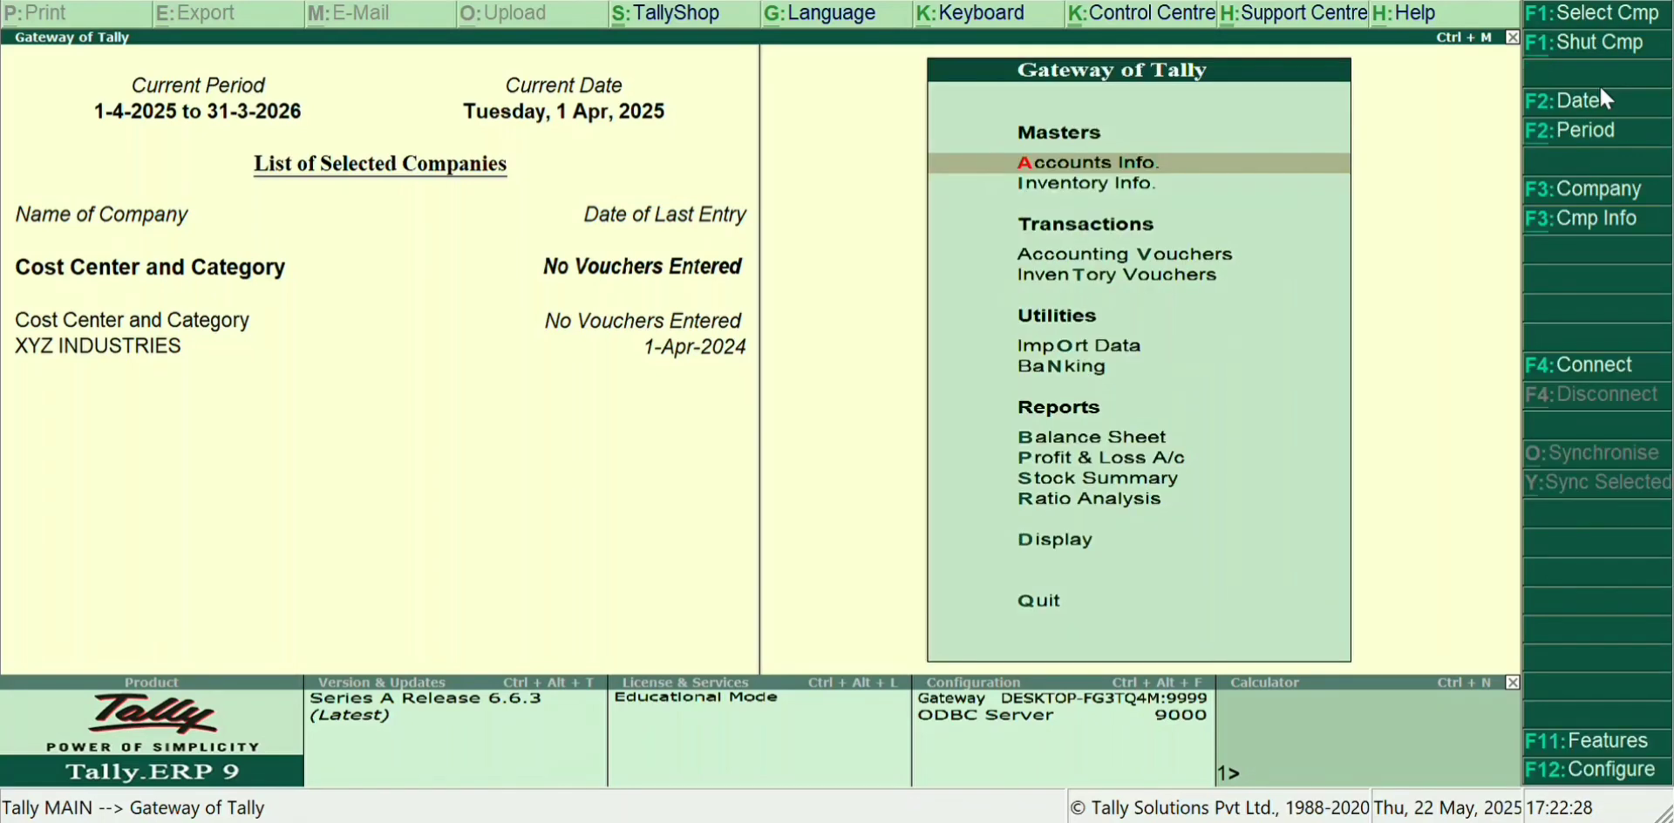
# Step: Create a single cost category named Branch, keeping the default allocation settings
pyautogui.press('Return')
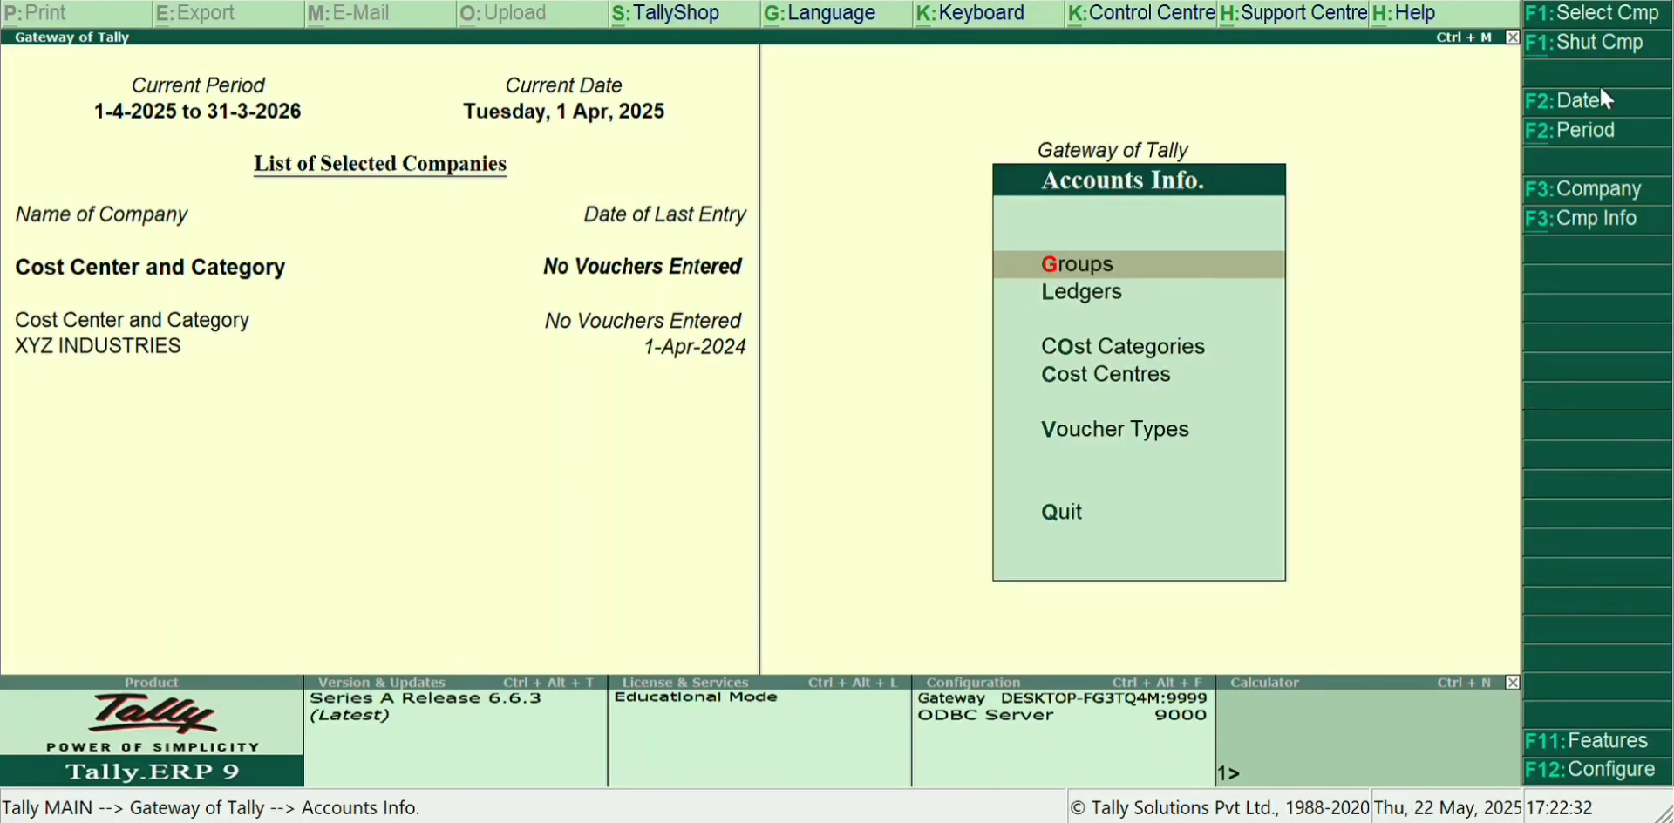
pyautogui.press('Down')
pyautogui.press('Down')
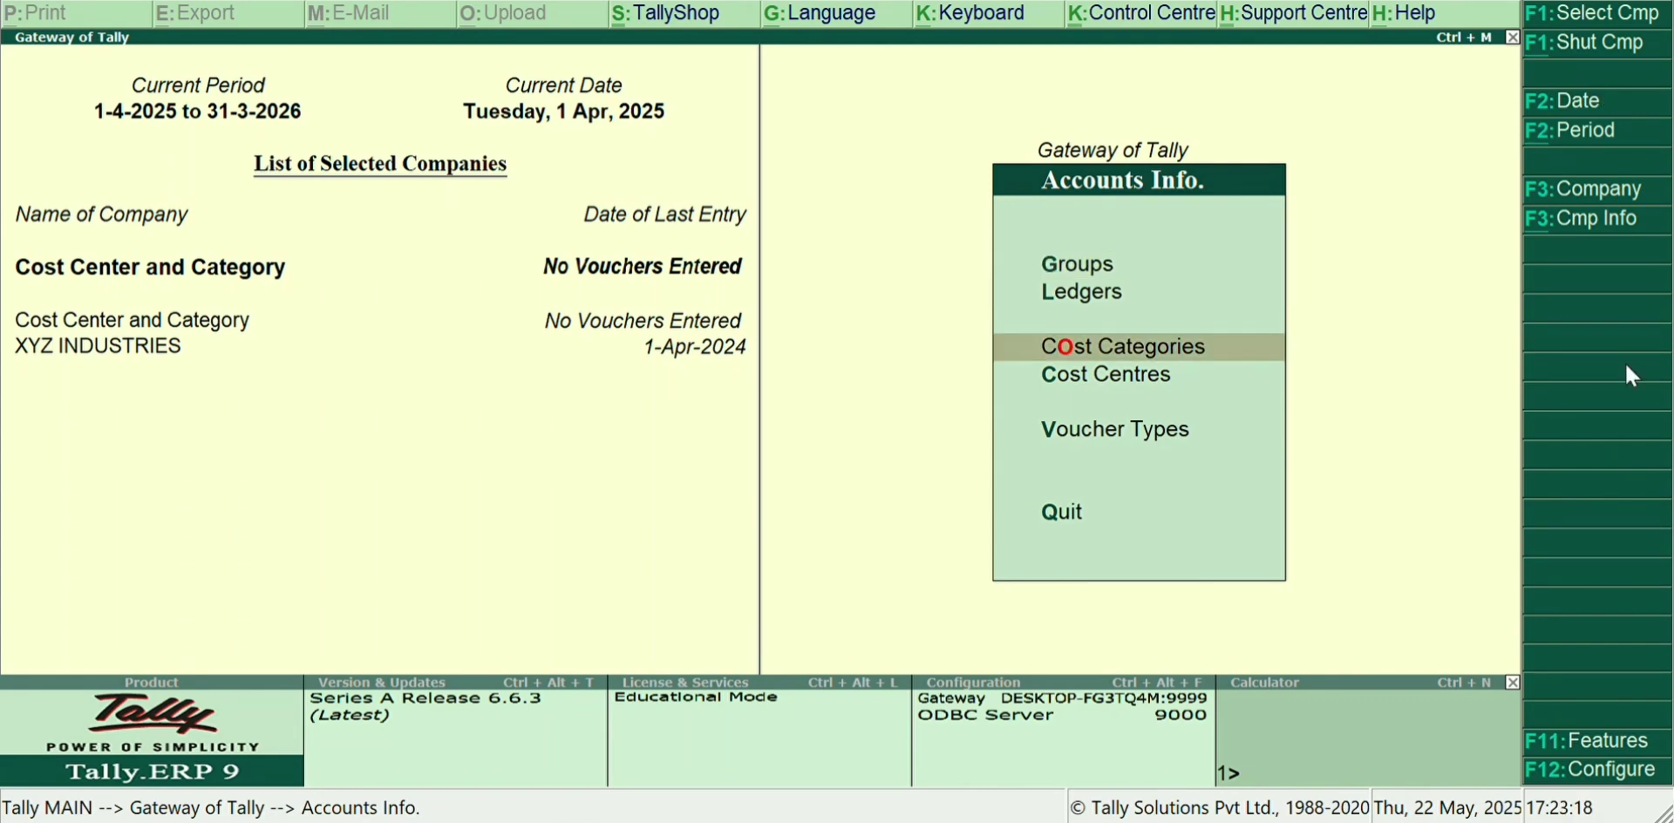
pyautogui.press('Return')
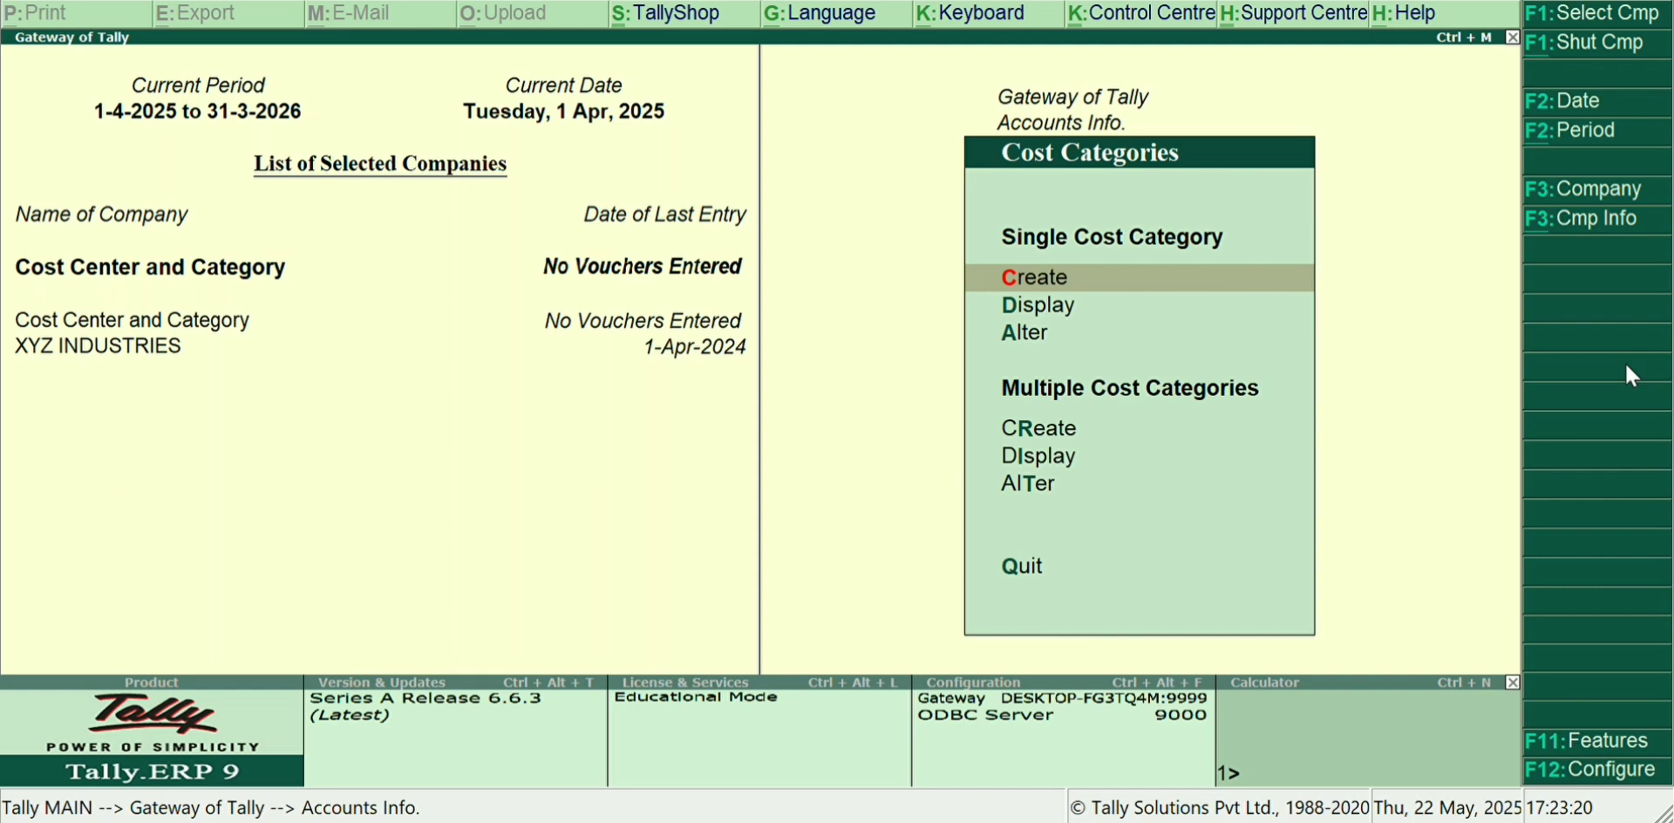
pyautogui.press('Return')
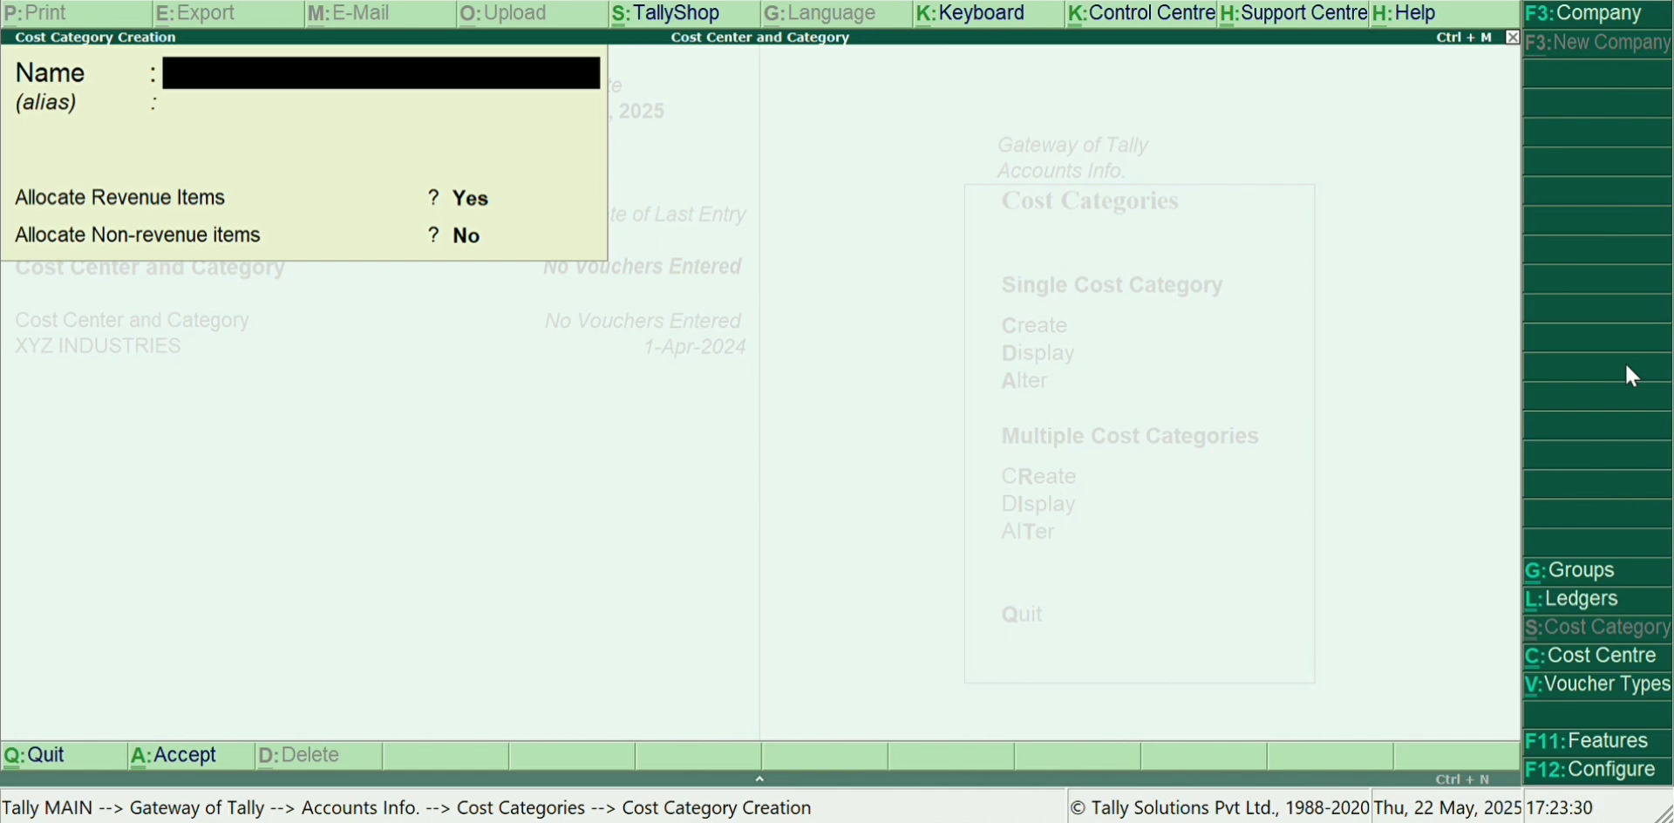
pyautogui.write('Branch')
pyautogui.press('Return')
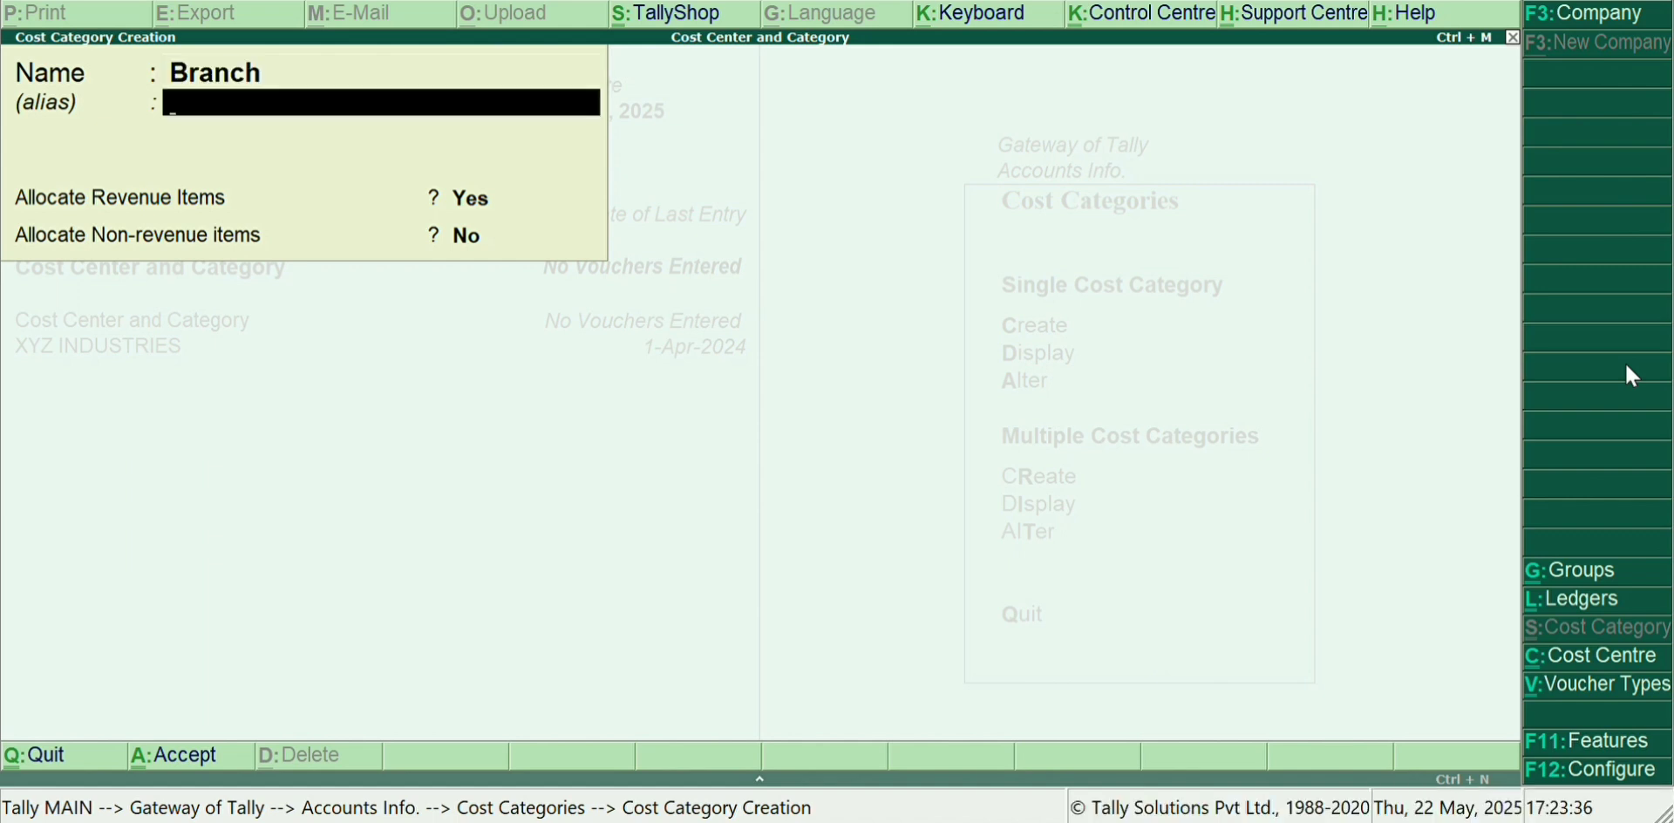
pyautogui.hotkey('ctrl', 'a')
# Step: Create two more cost categories named Deparment and Manager with the default allocation settings
pyautogui.write('De')
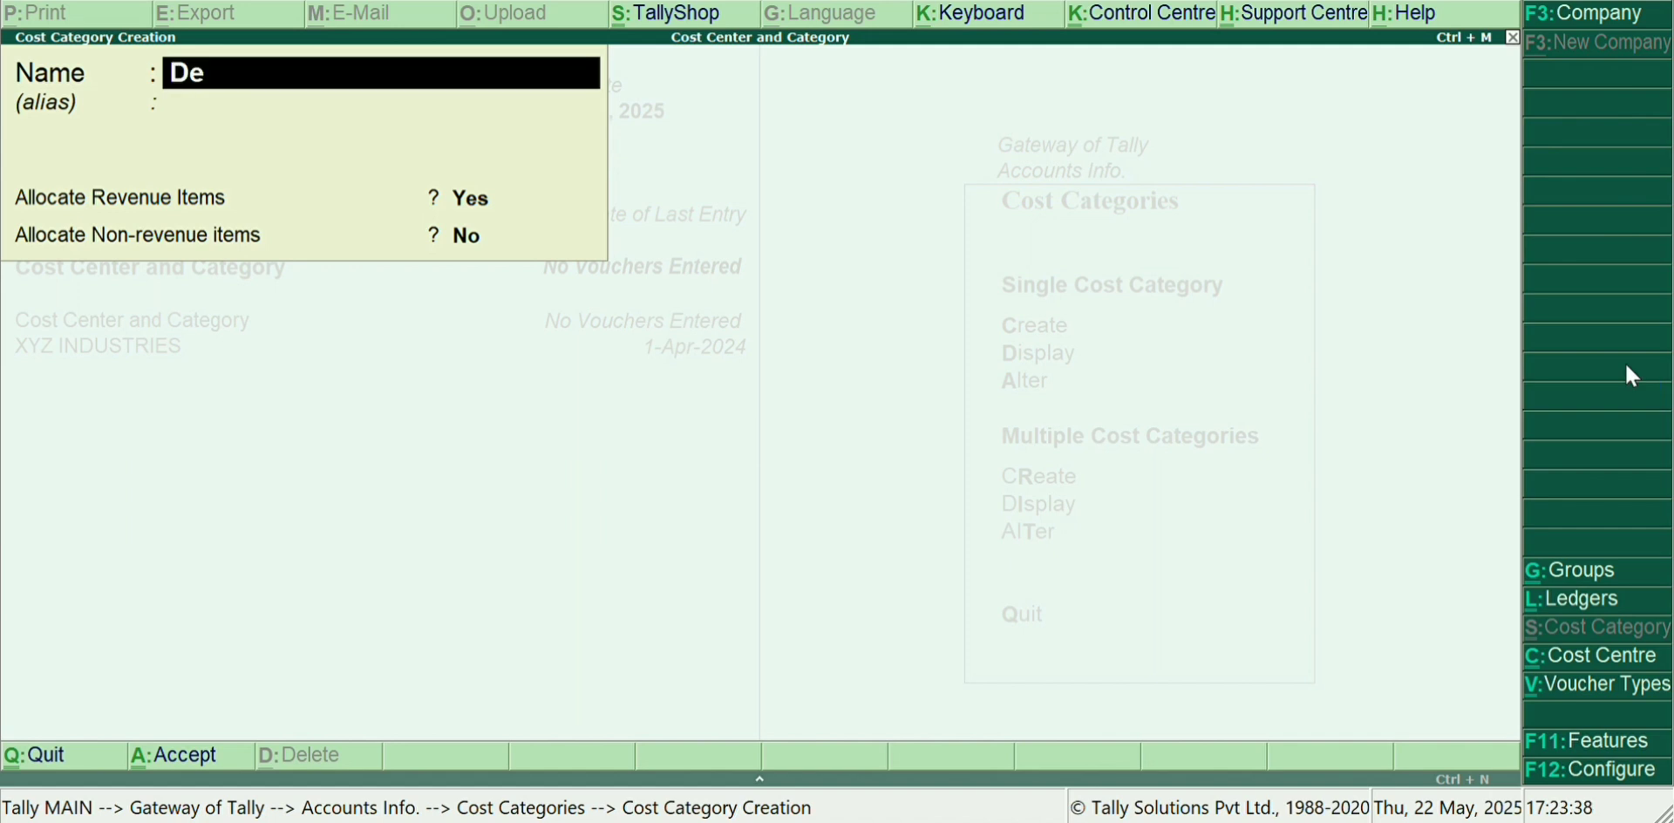
pyautogui.write('parment')
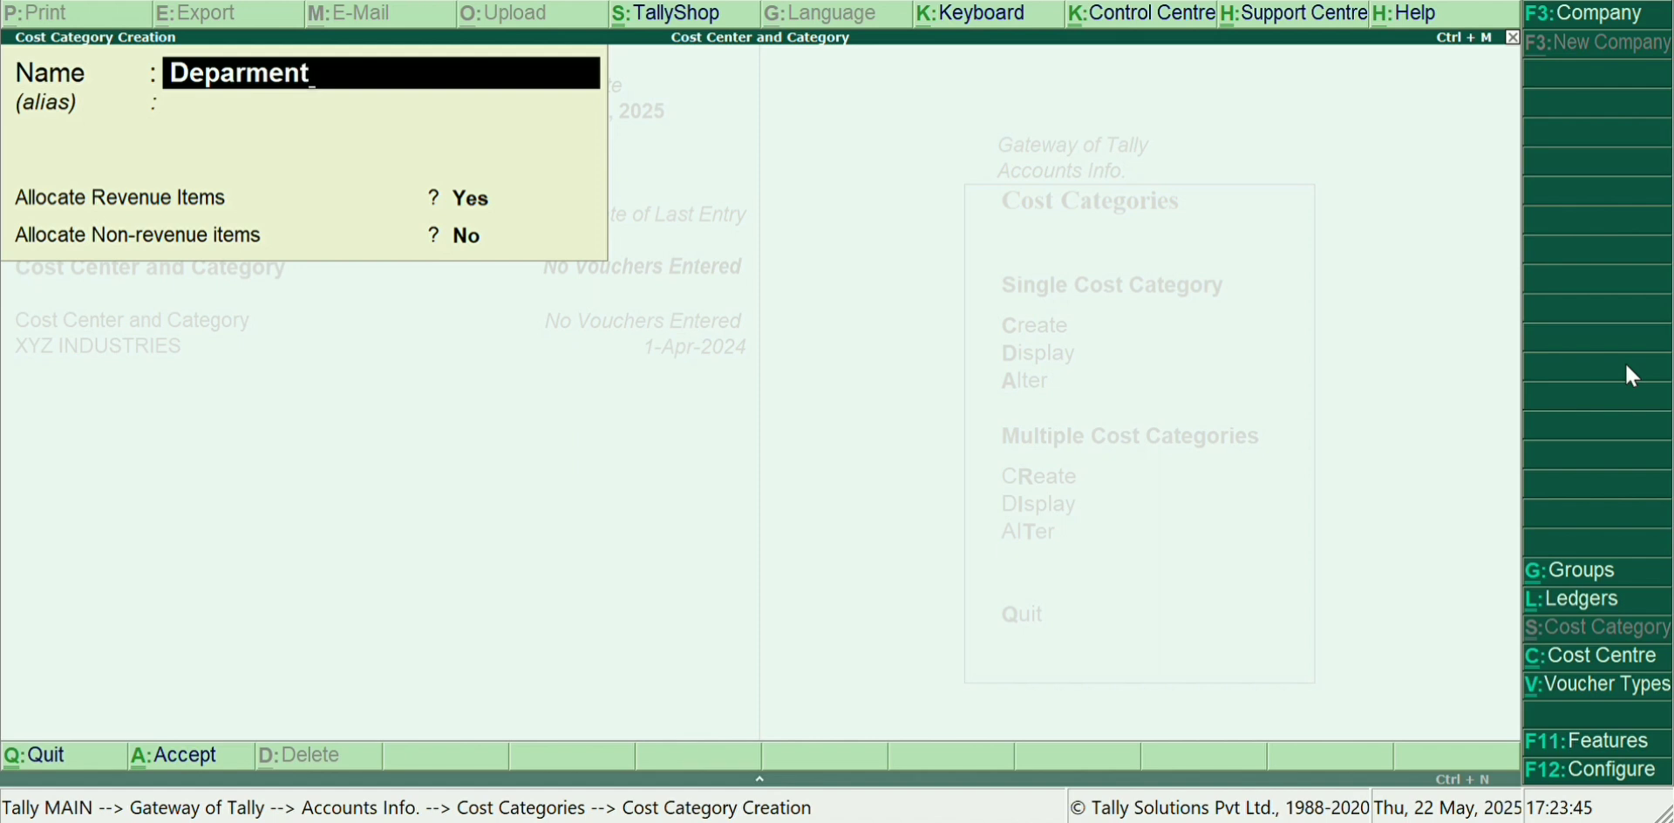
pyautogui.hotkey('ctrl', 'a')
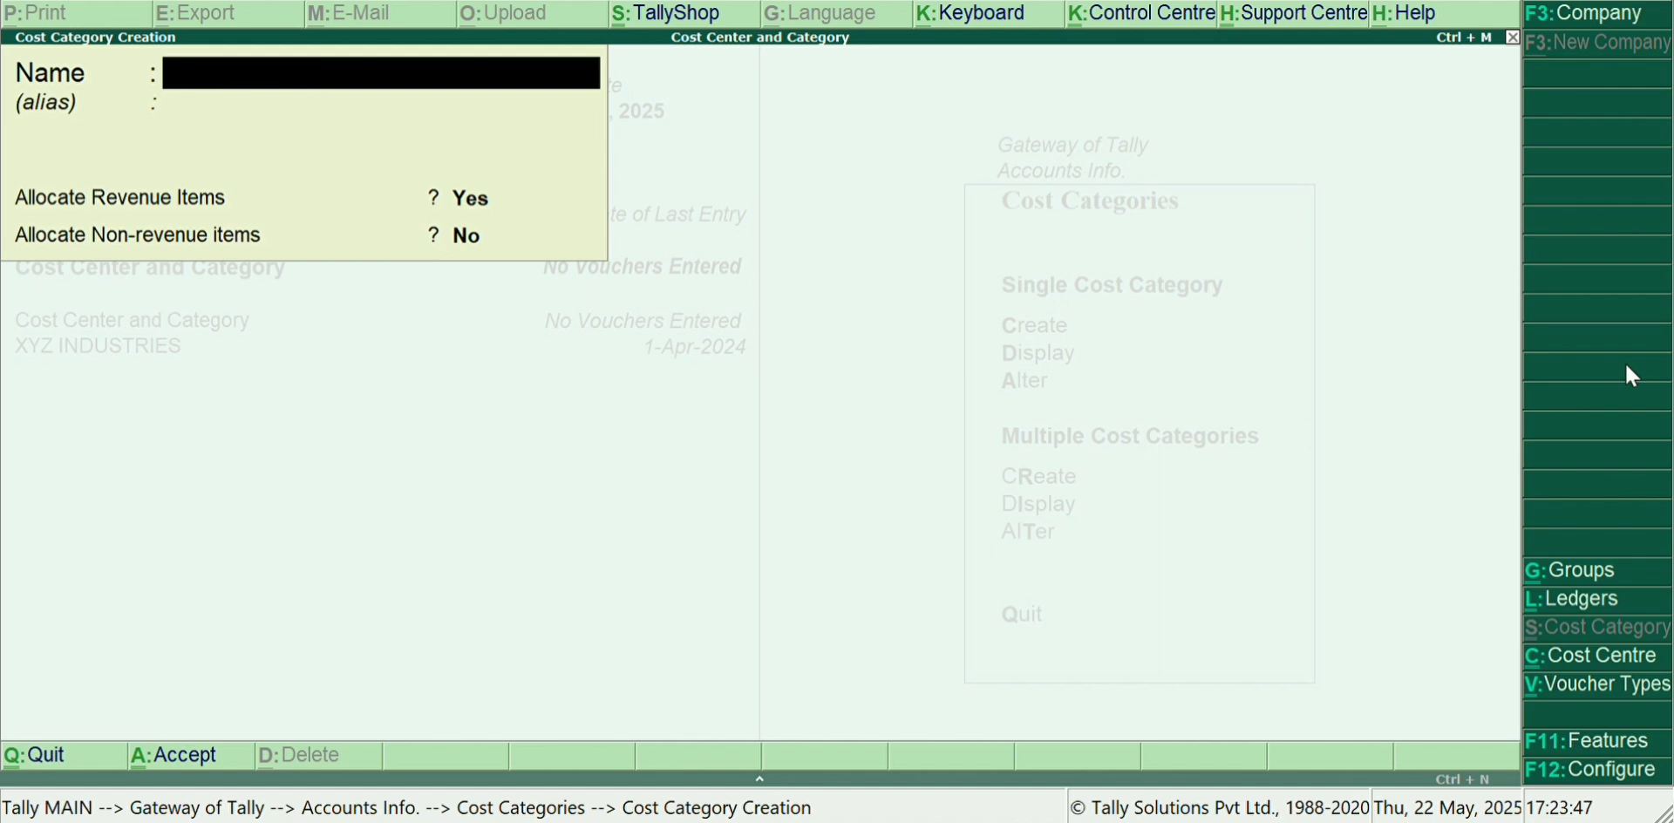
pyautogui.write('Manager')
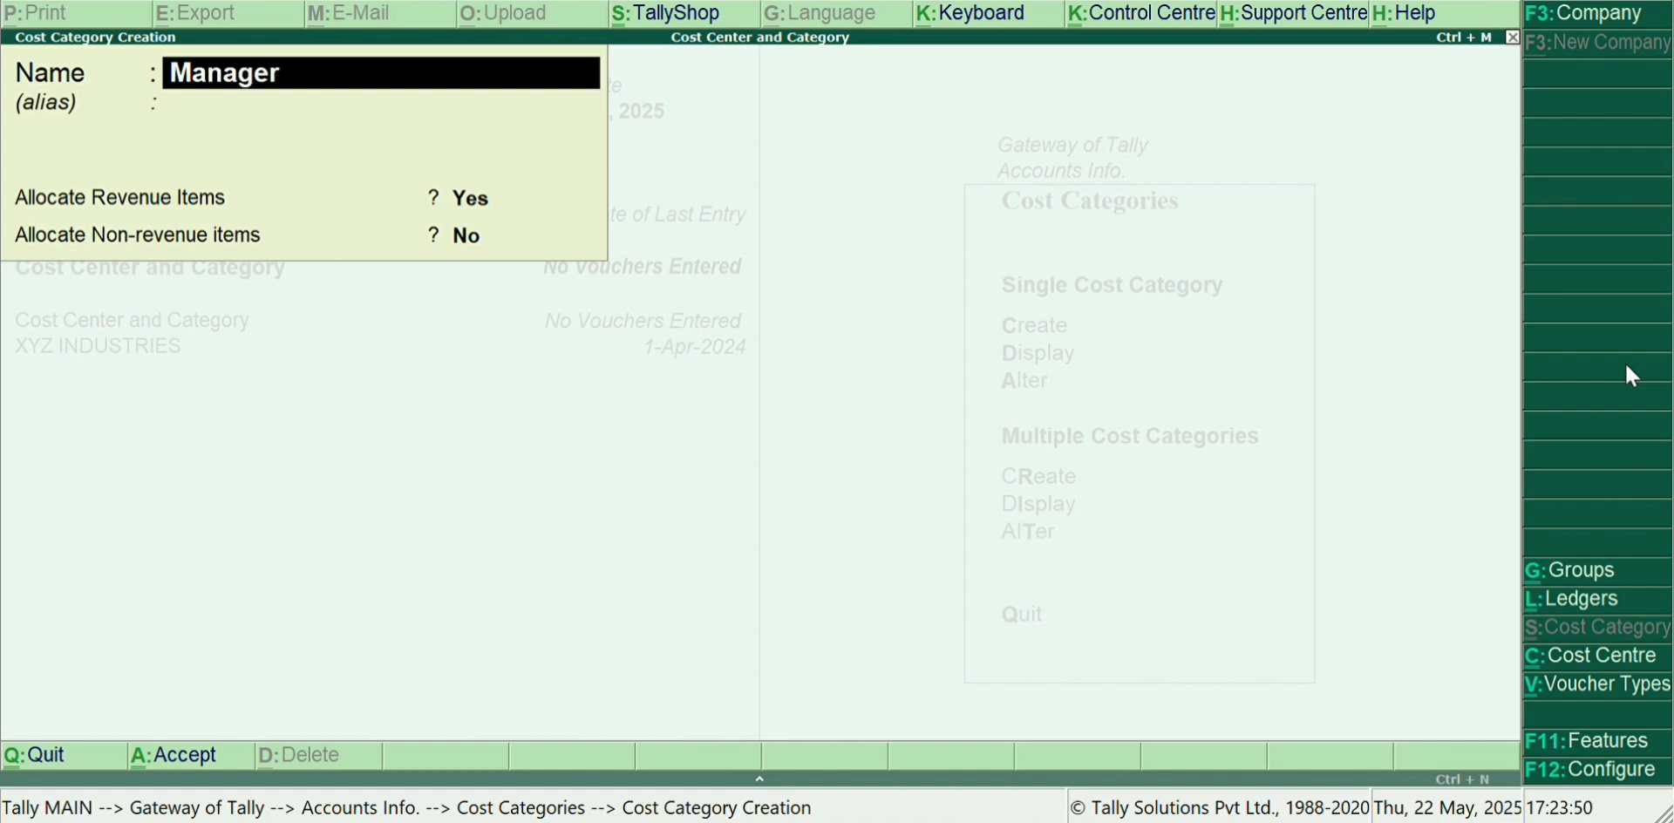
pyautogui.press('Return')
pyautogui.hotkey('ctrl', 'a')
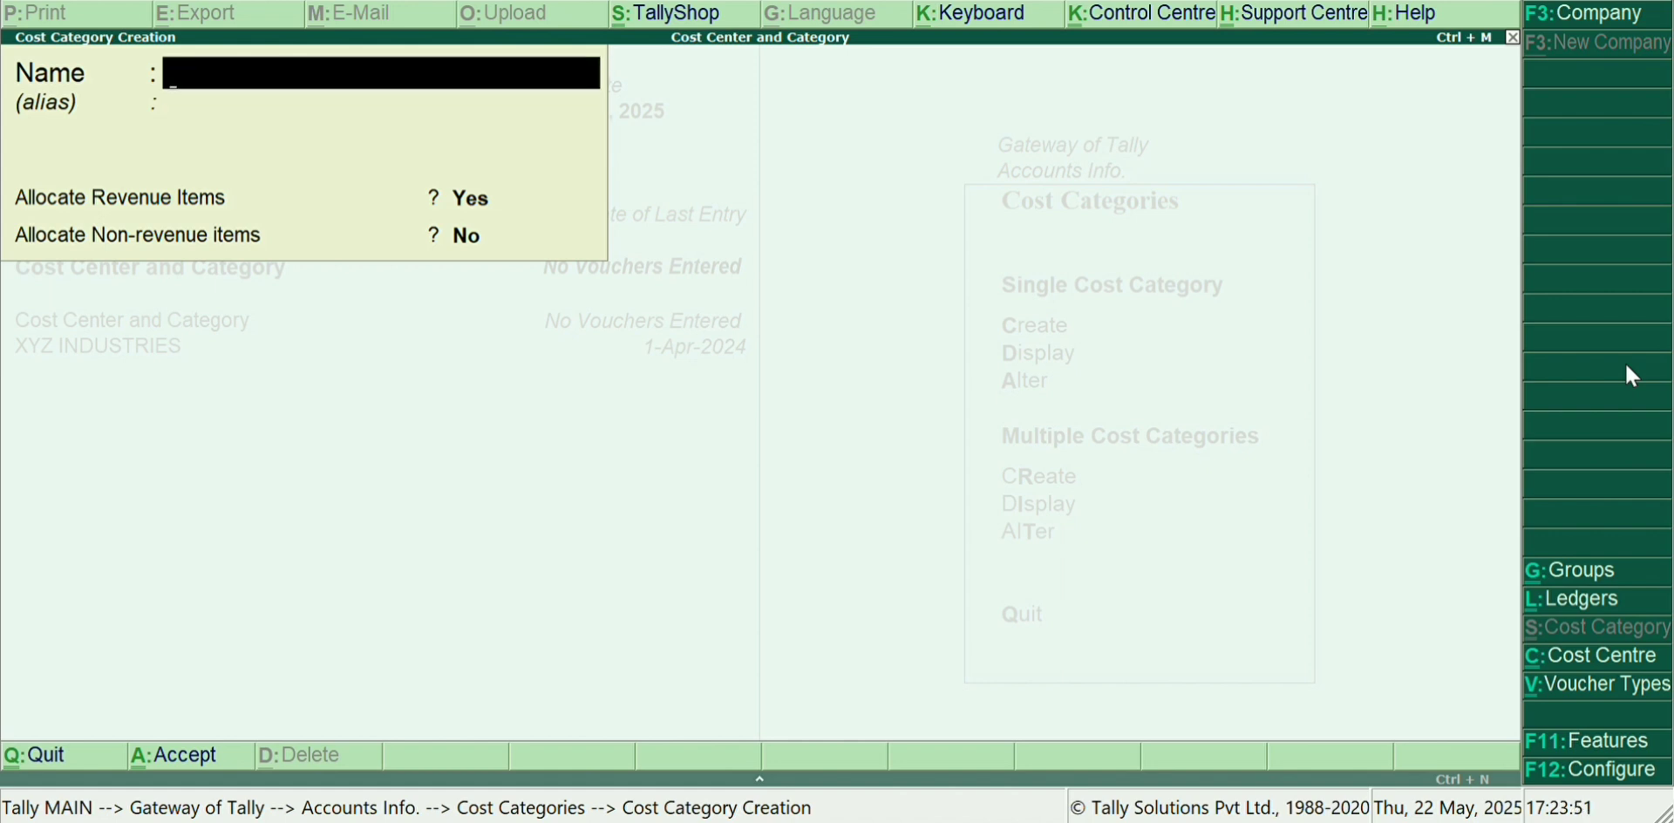
# Step: Create the cost category Telephone and return to the accounts masters with Cost Centres selected
pyautogui.write('Telephone')
pyautogui.hotkey('ctrl', 'a')
pyautogui.press('Escape')
pyautogui.press('y')
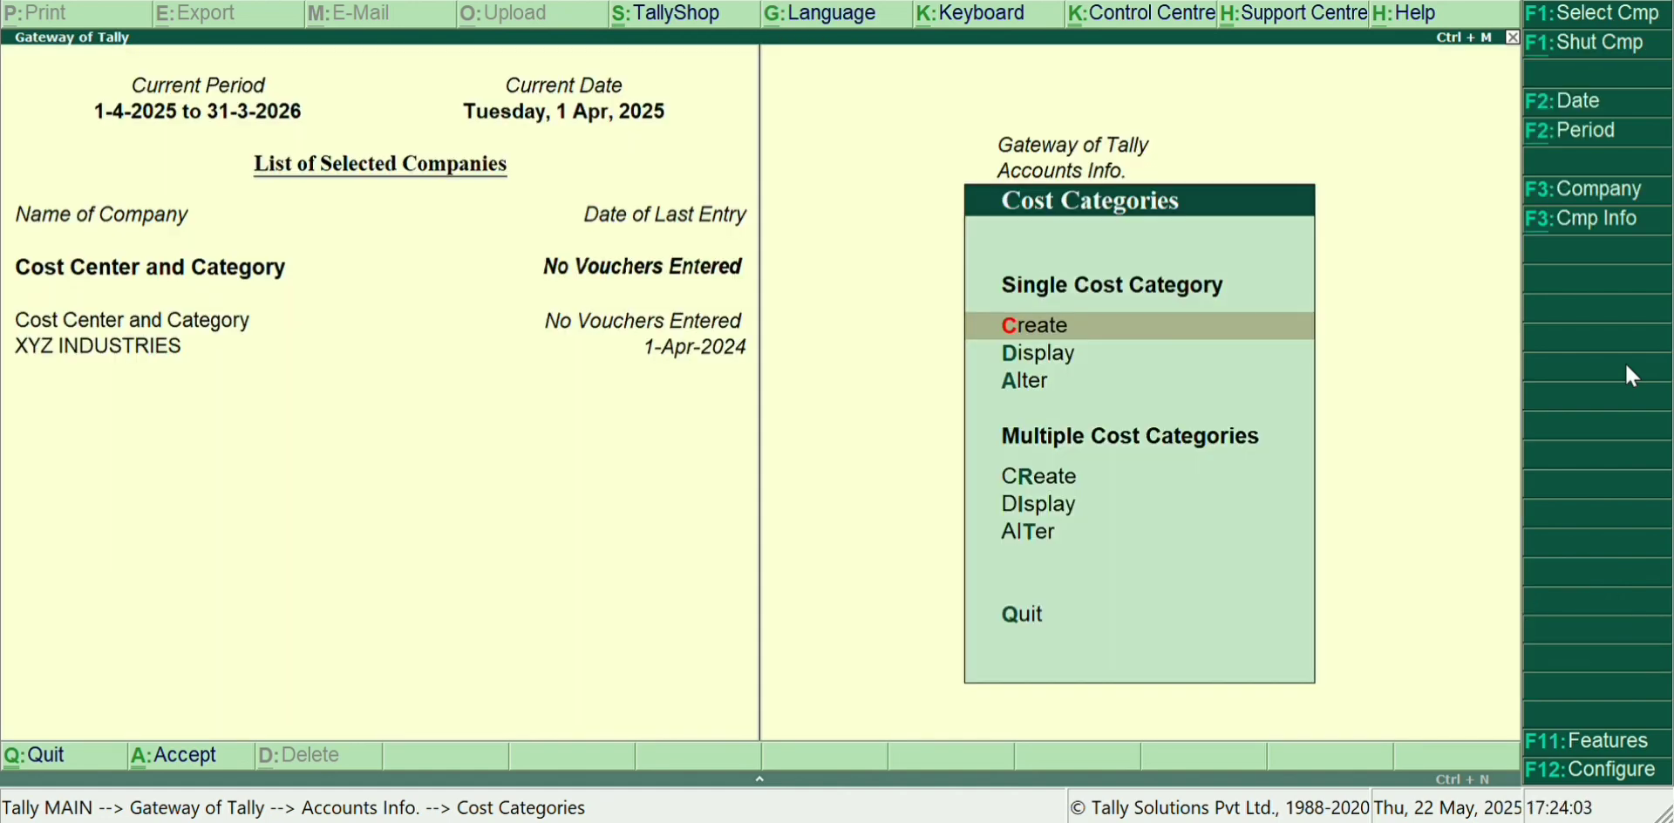
pyautogui.press('Escape')
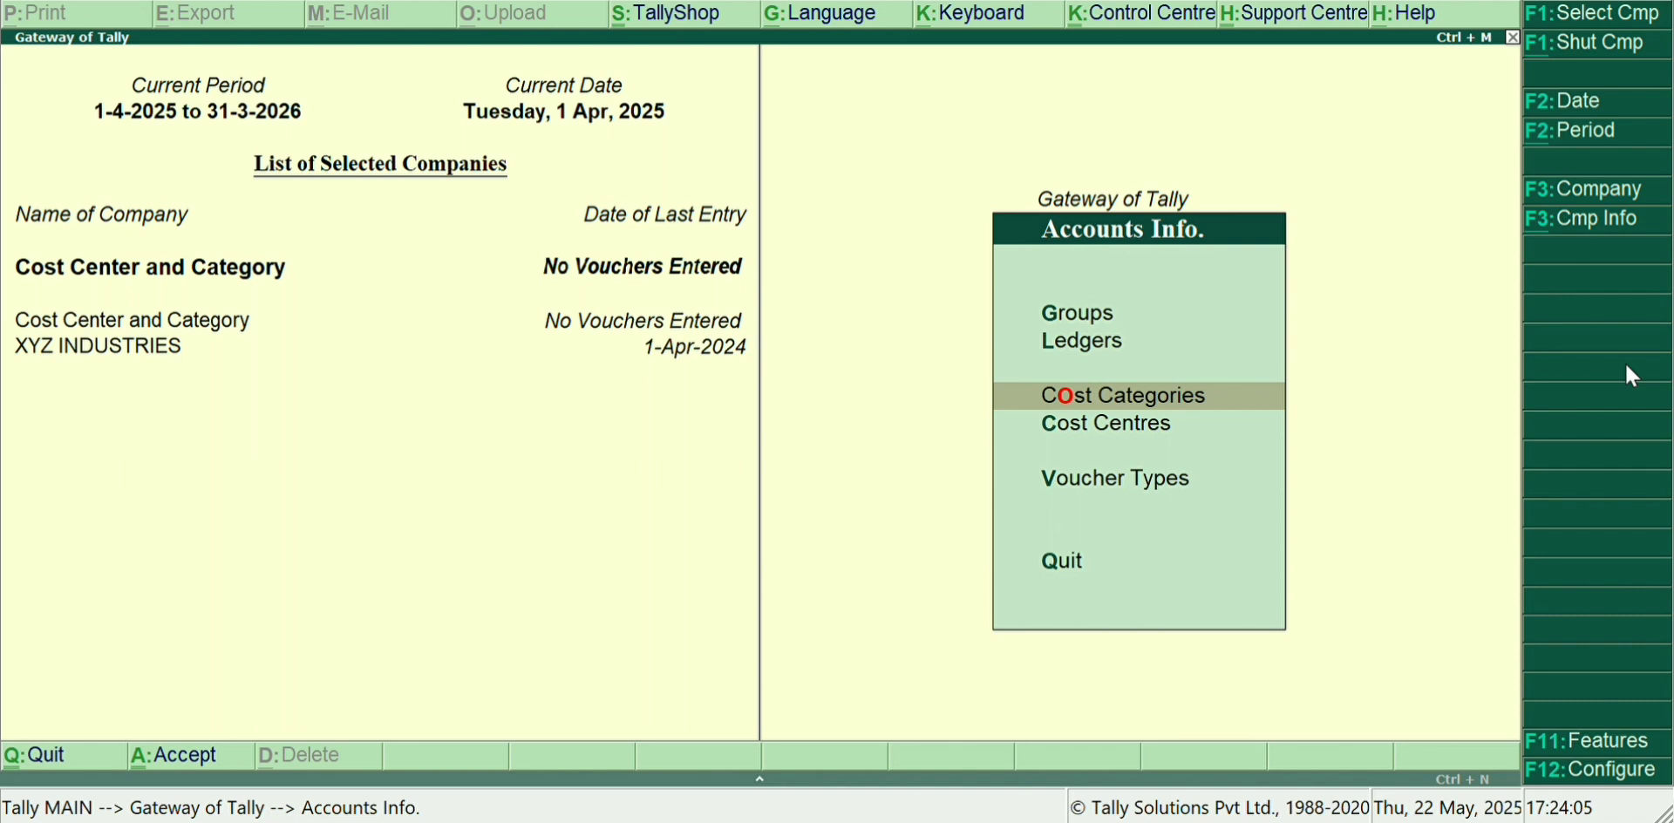
pyautogui.press('Down')
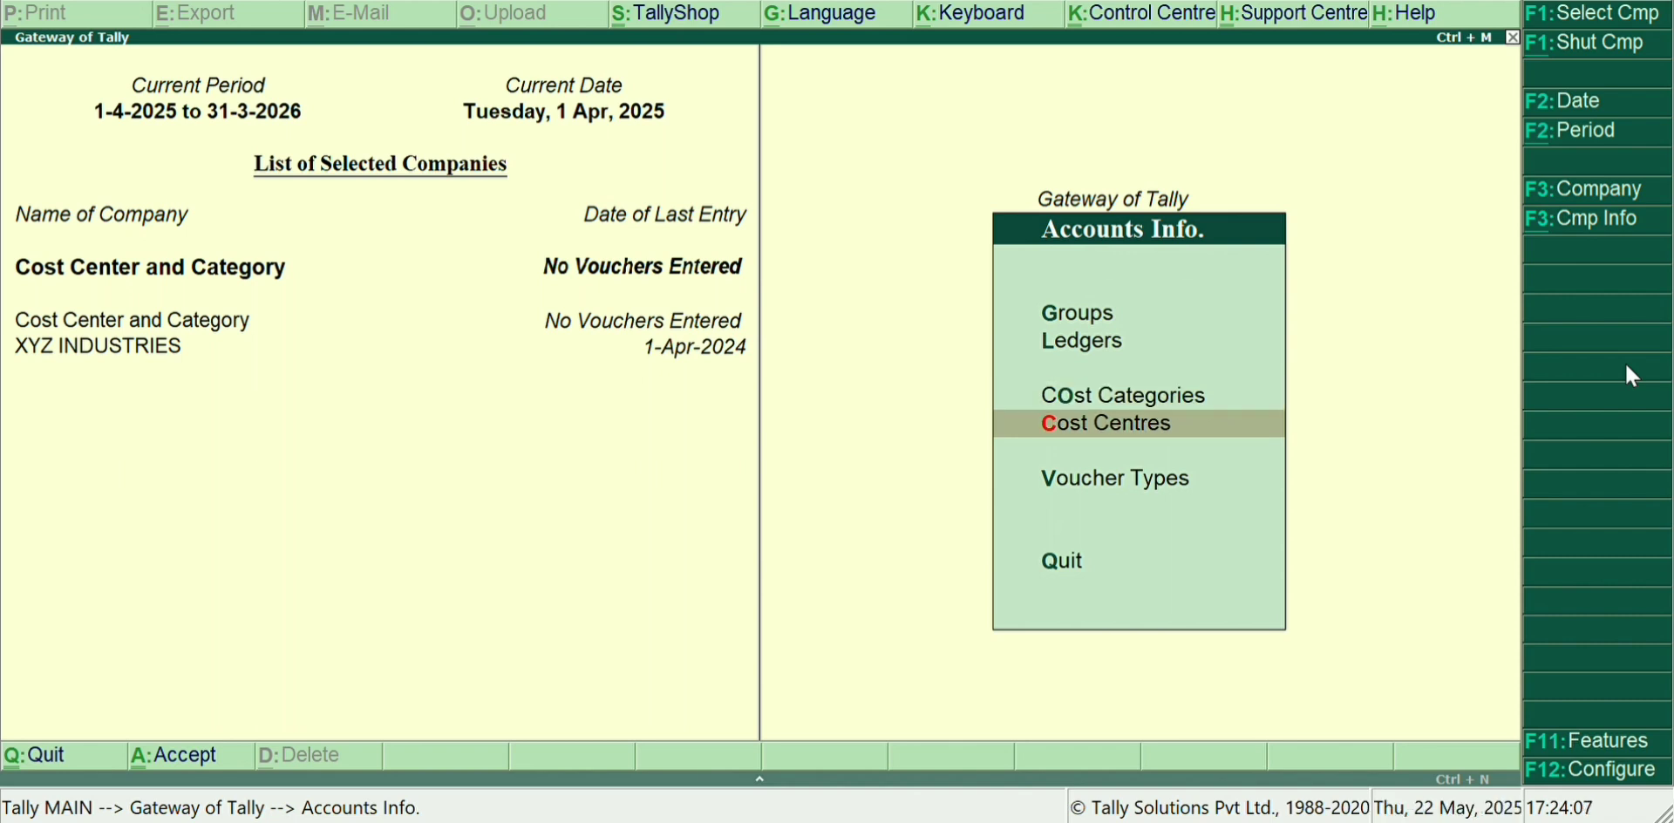
pyautogui.press('Return')
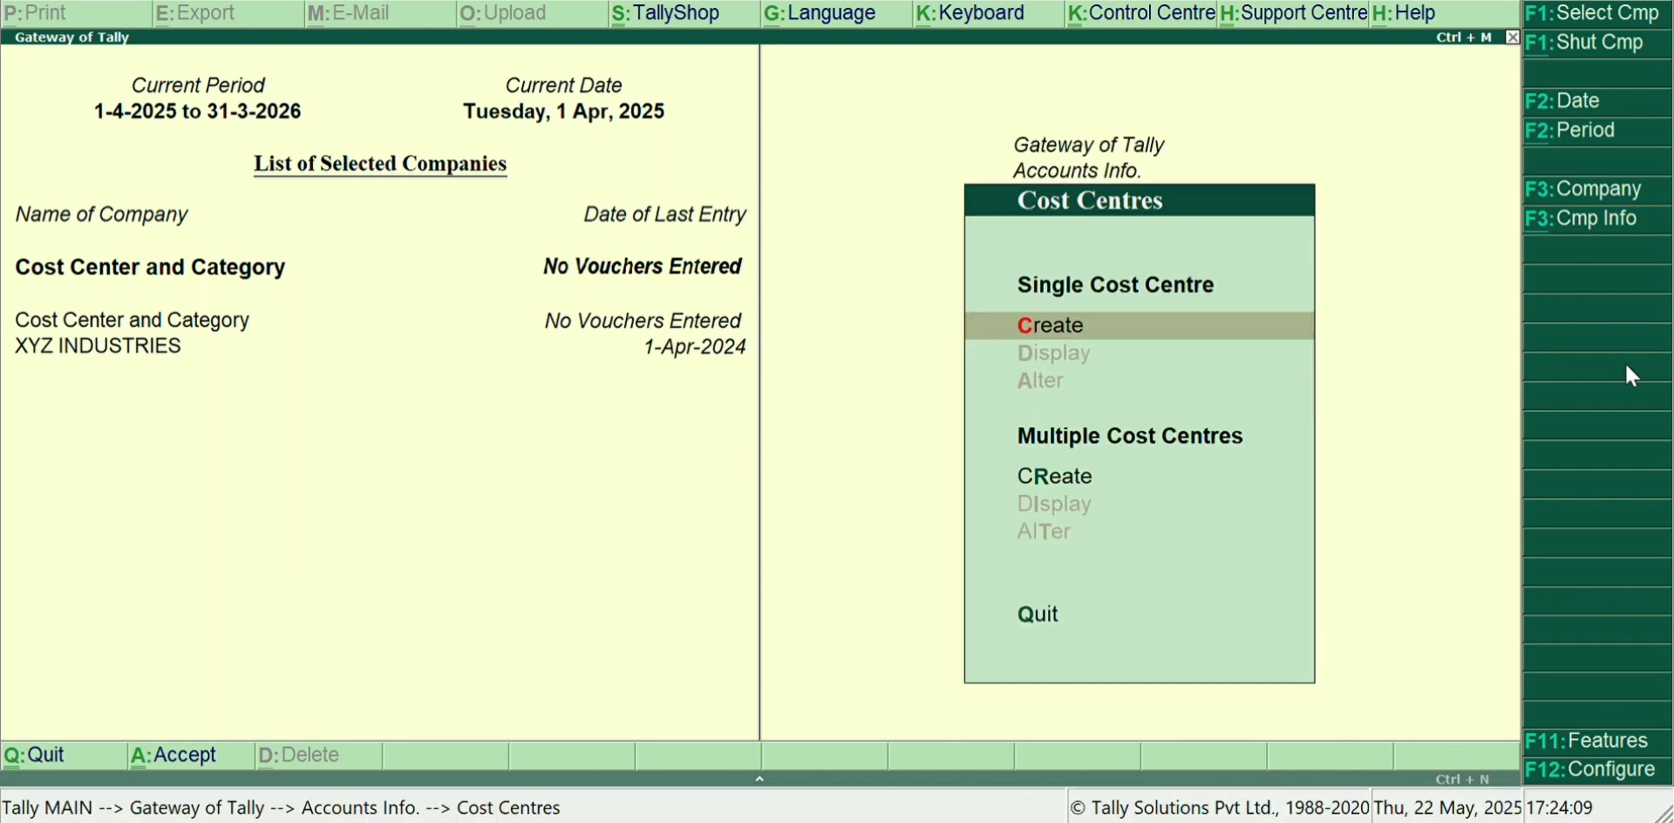
pyautogui.press('Return')
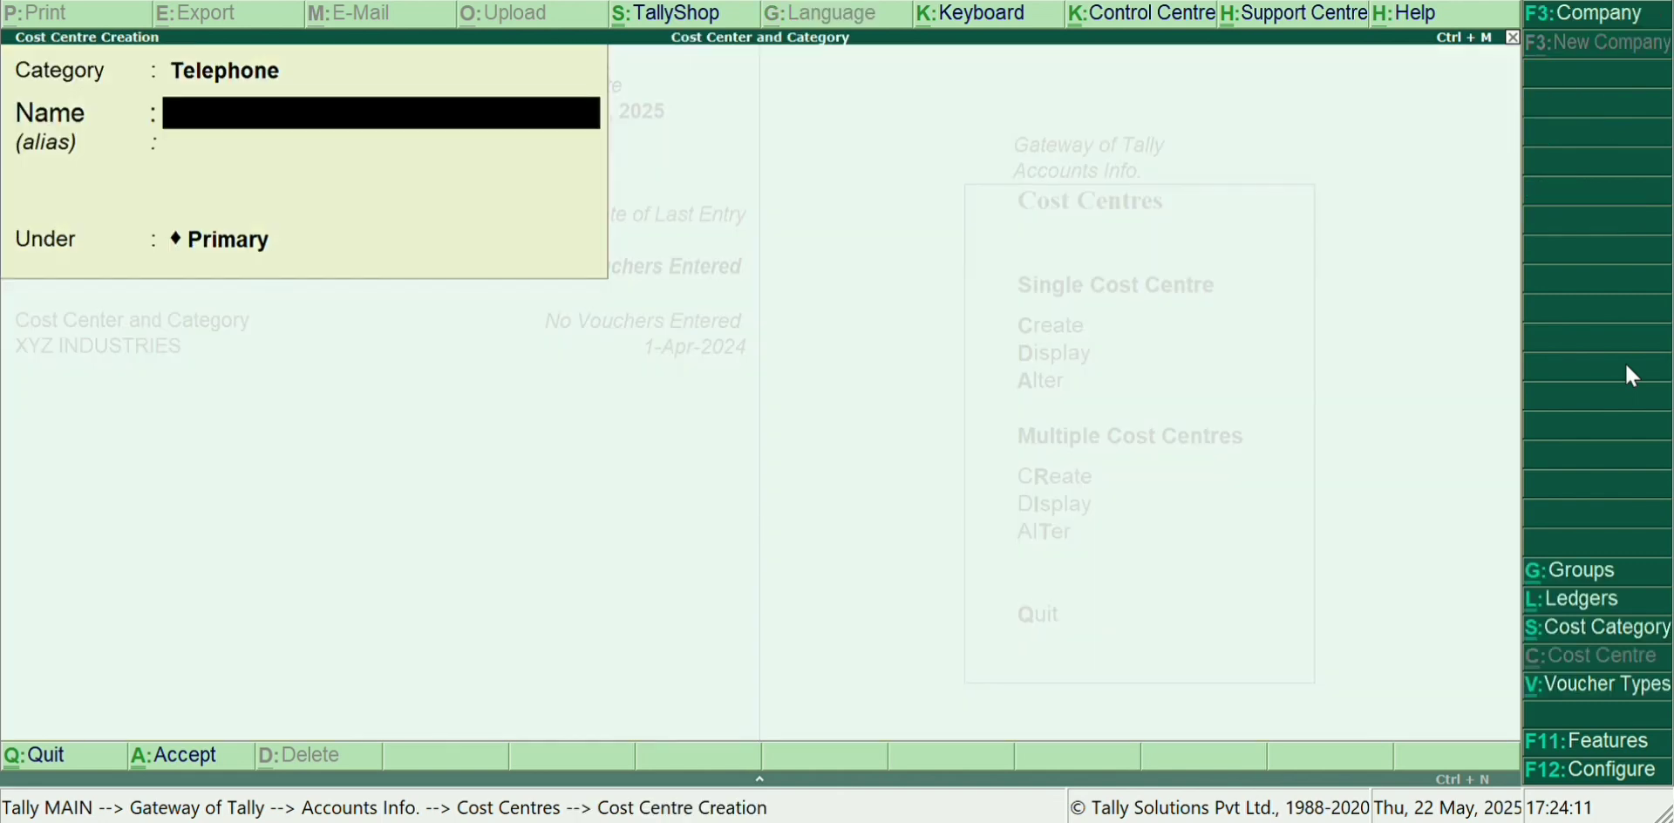
pyautogui.press('BackSpace')
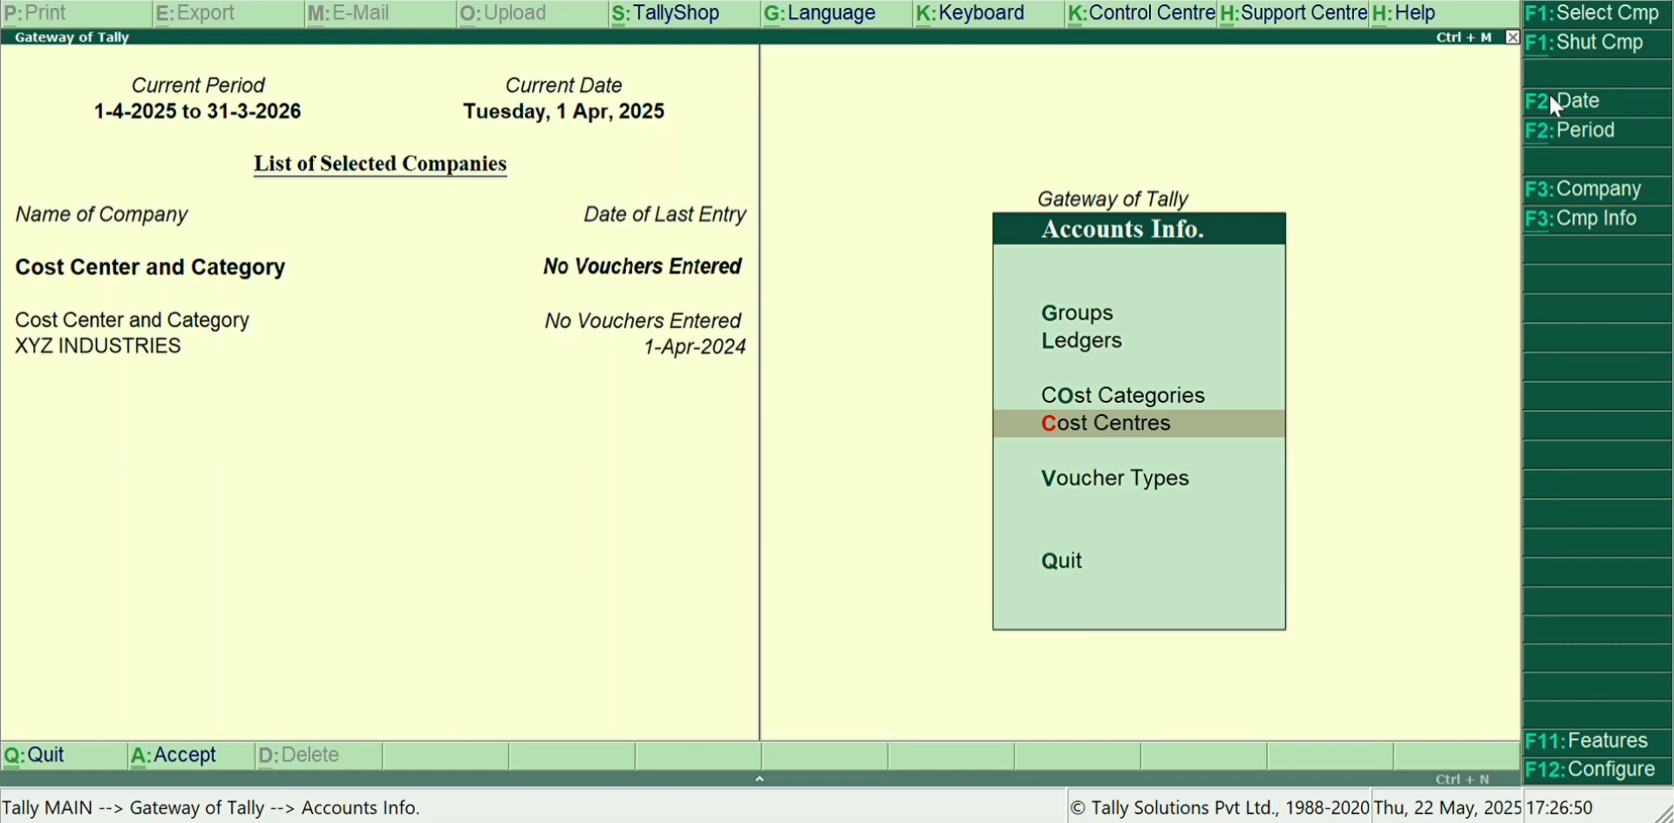
# Step: Create a cost centre named Kolkata in the Branch category, under Primary
pyautogui.press('Return')
pyautogui.press('Return')
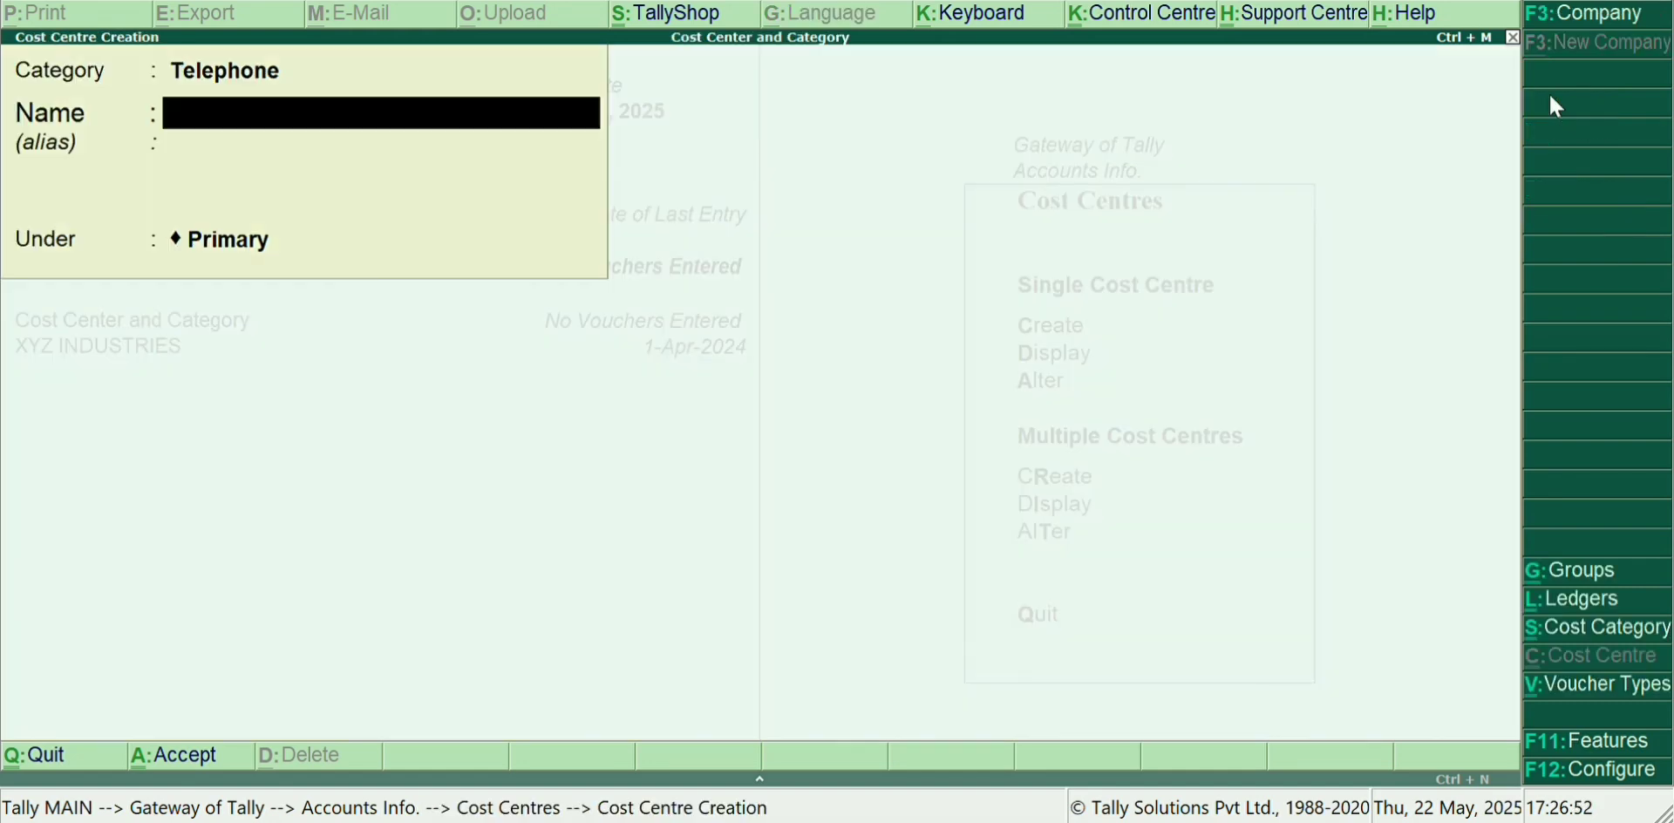
pyautogui.press('BackSpace')
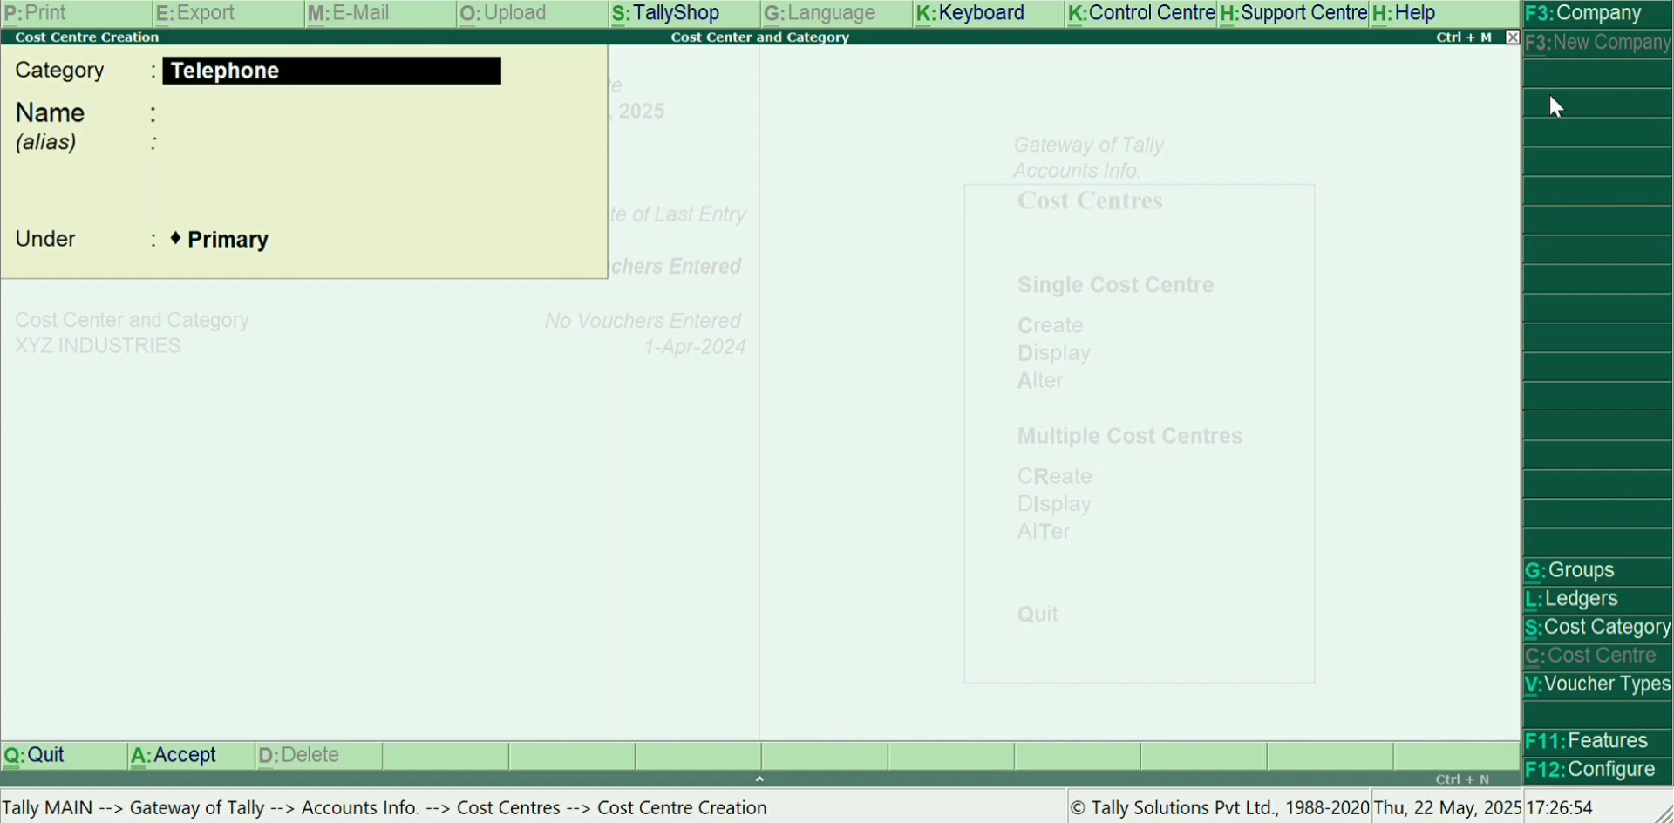
pyautogui.write('B')
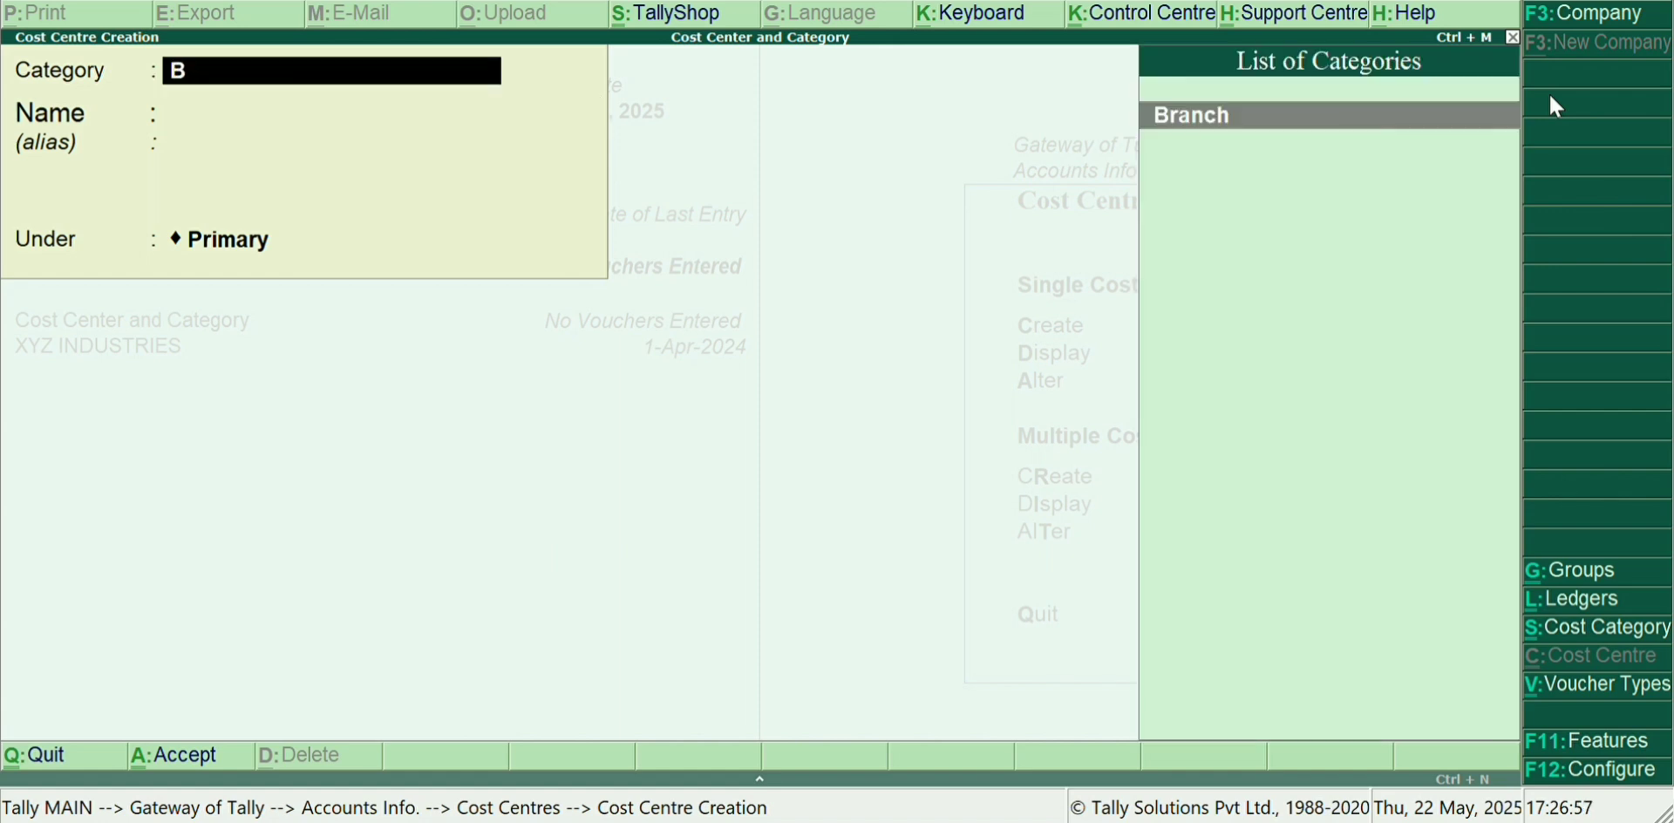
pyautogui.press('Return')
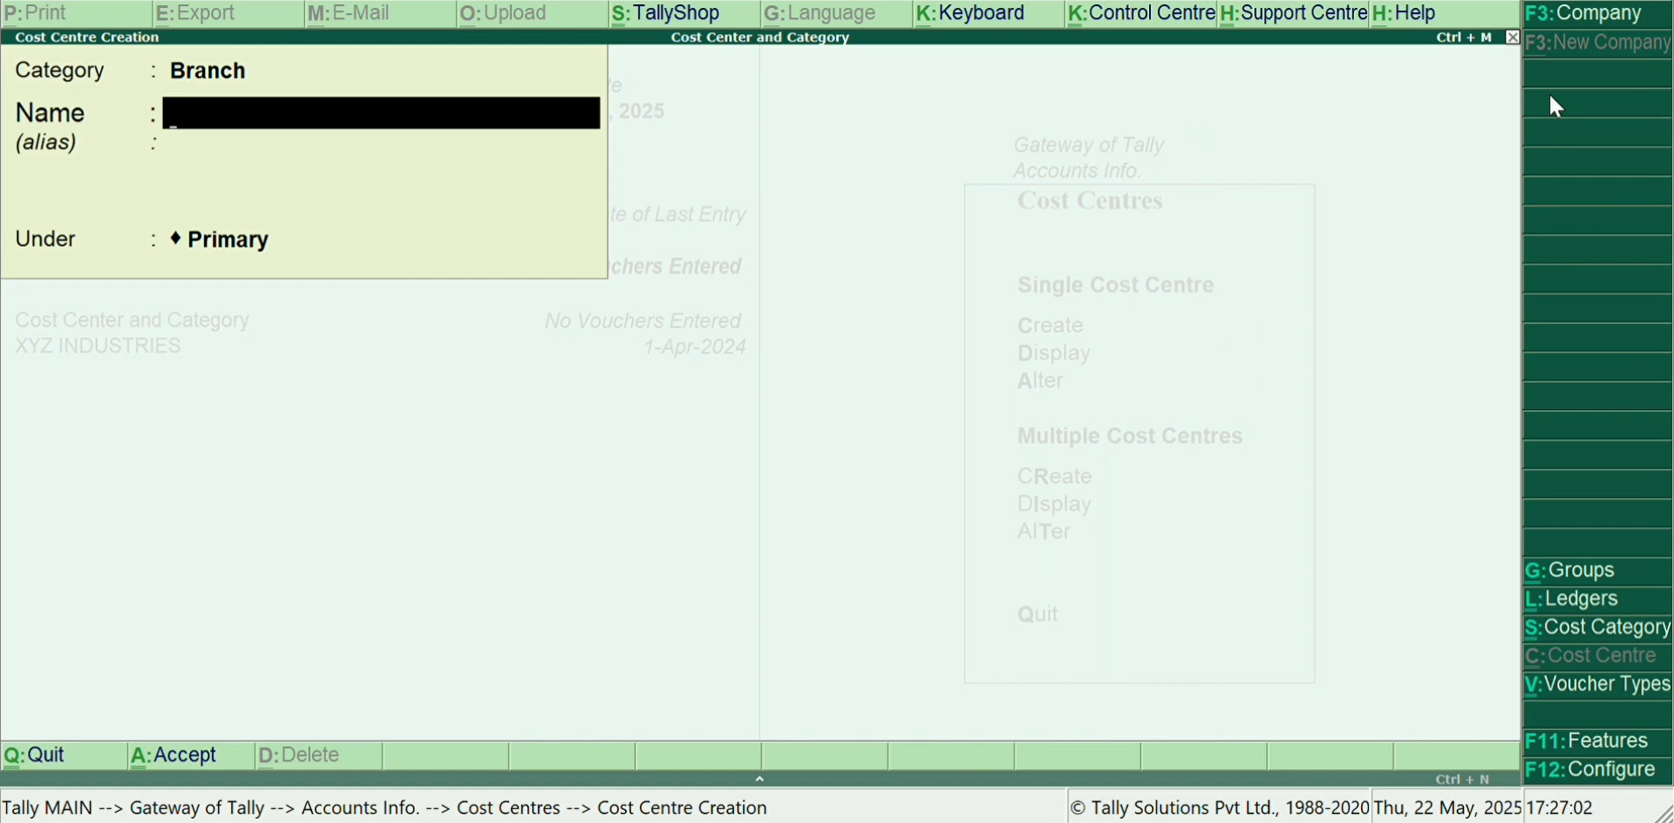
pyautogui.write('Kolkata')
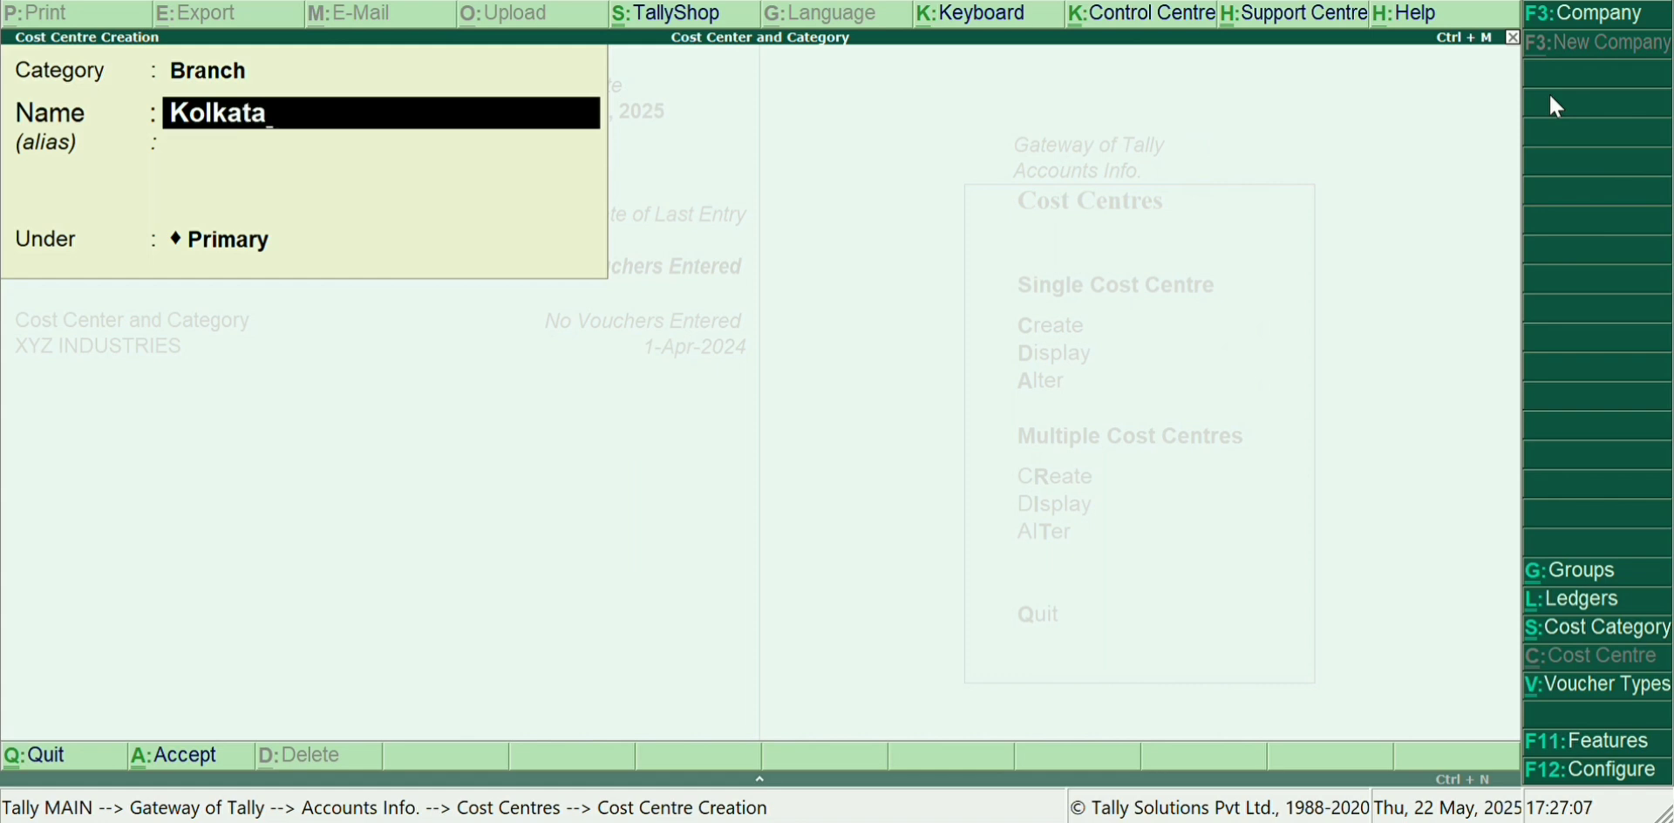
pyautogui.press('BackSpace')
pyautogui.press('BackSpace')
pyautogui.press('BackSpace')
pyautogui.press('BackSpace')
pyautogui.press('BackSpace')
pyautogui.press('BackSpace')
pyautogui.press('BackSpace')
# Step: Create a cost centre named Mumabai in the Branch category, under Primary
pyautogui.write('Muma')
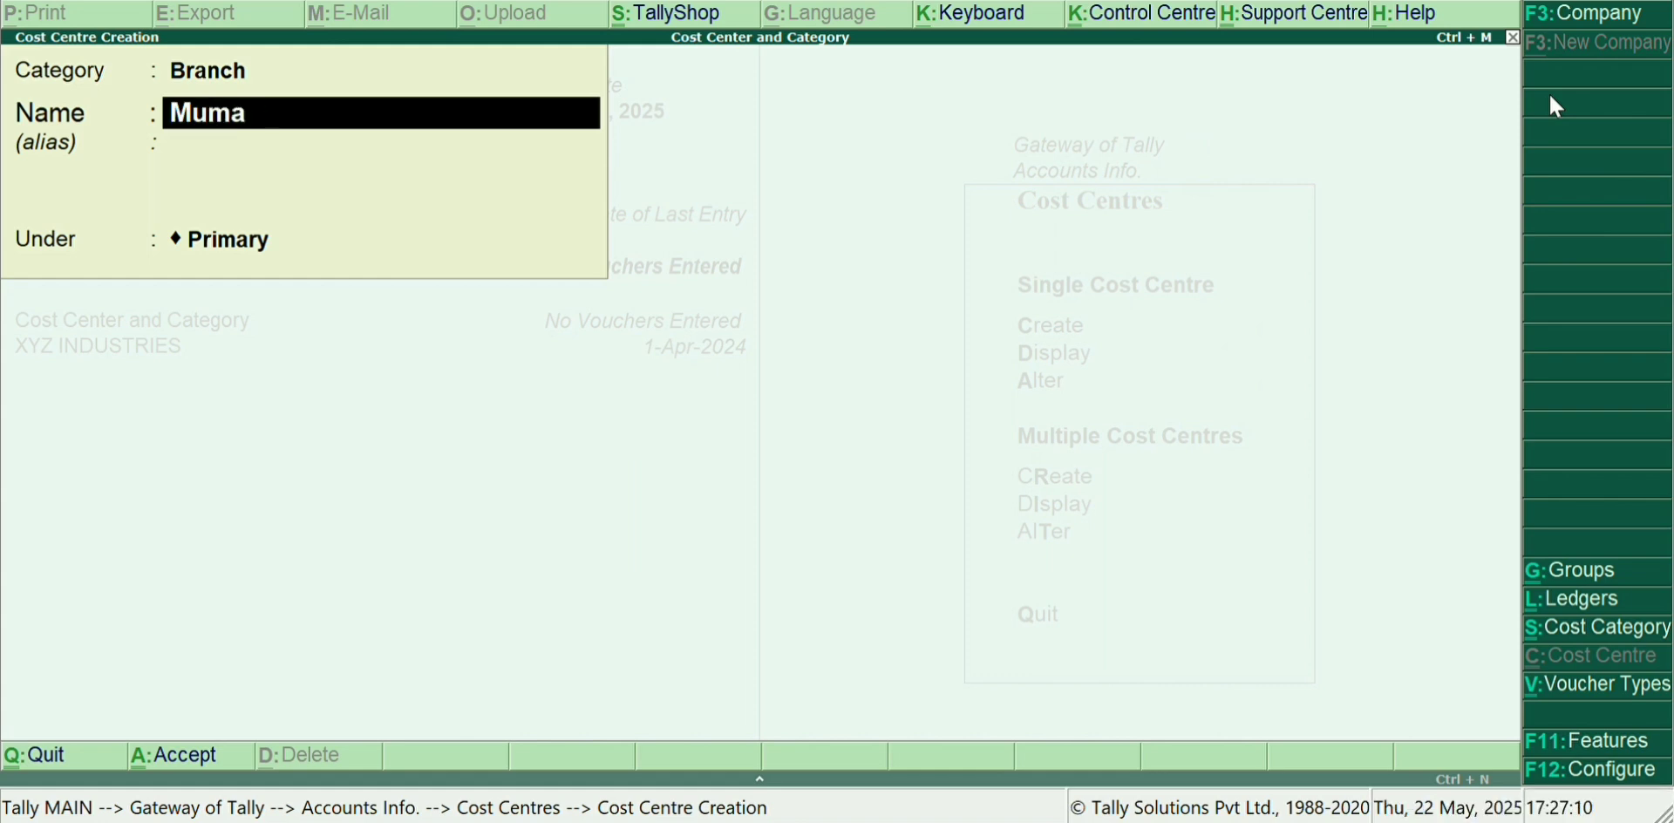
pyautogui.write('bau')
pyautogui.press('BackSpace')
pyautogui.write('i')
pyautogui.press('BackSpace')
pyautogui.press('BackSpace')
pyautogui.press('BackSpace')
pyautogui.press('BackSpace')
pyautogui.press('BackSpace')
pyautogui.press('BackSpace')
pyautogui.press('BackSpace')
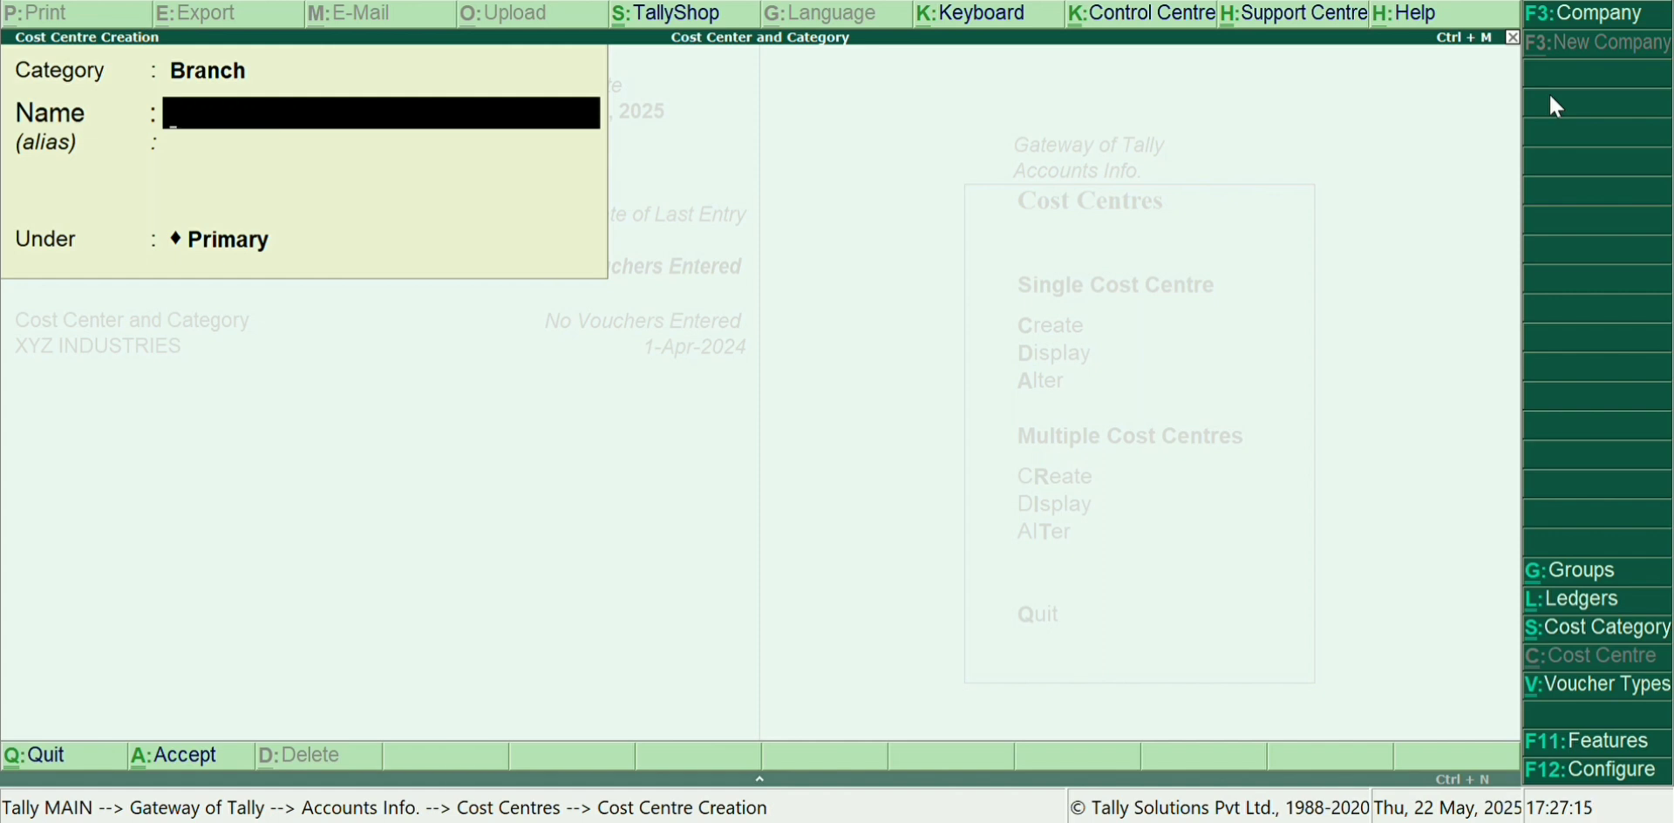
# Step: Create a cost centre named Delhi in the Branch category, under Primary
pyautogui.write('Delhi')
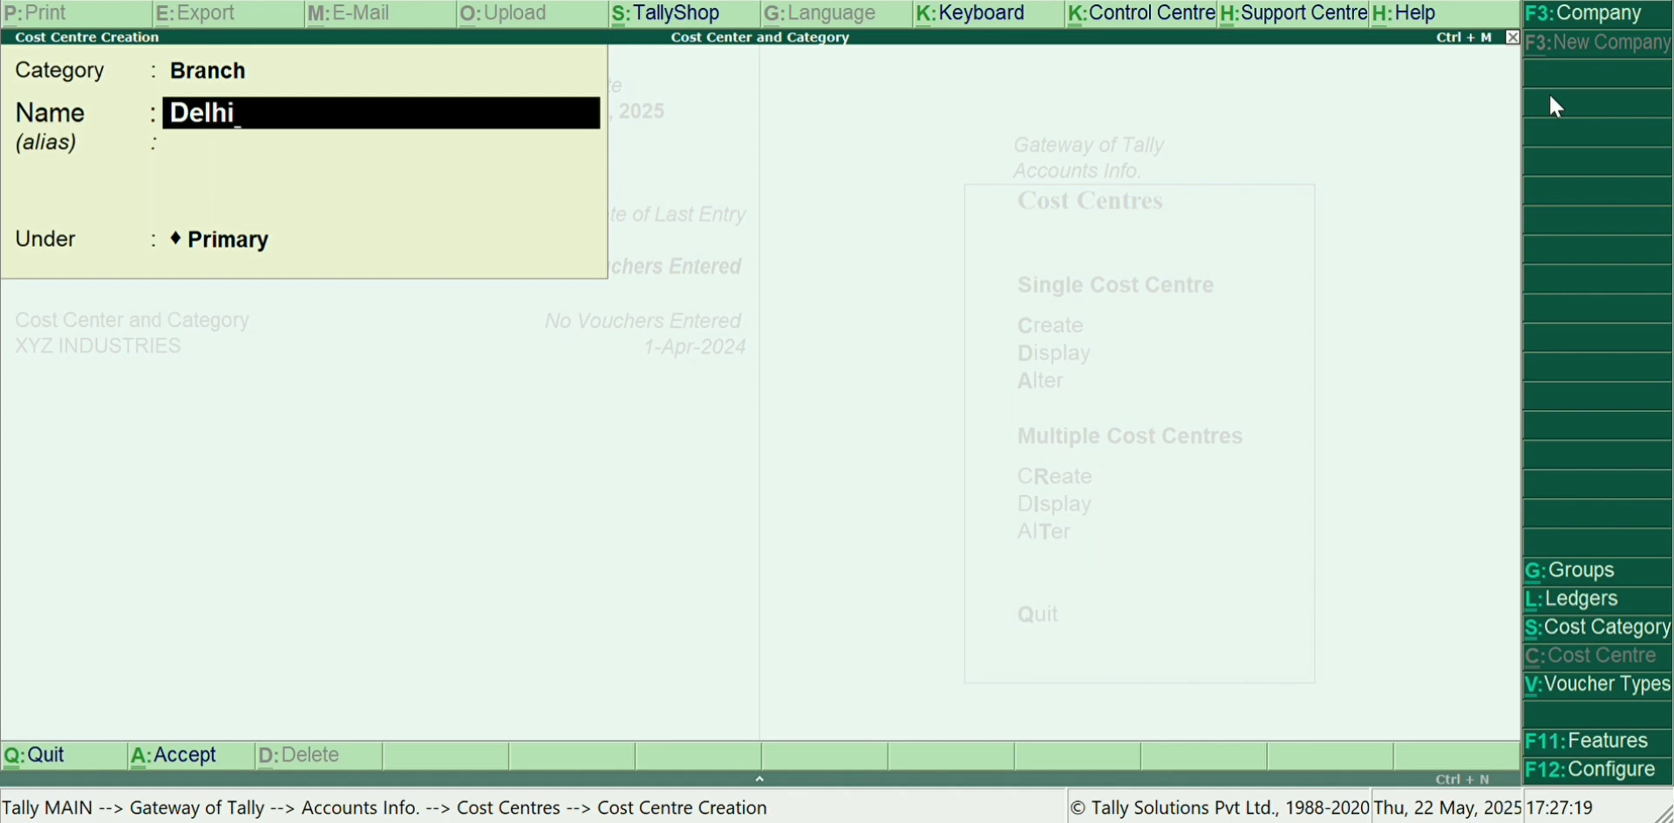
pyautogui.press('BackSpace')
pyautogui.press('BackSpace')
pyautogui.press('BackSpace')
pyautogui.press('BackSpace')
pyautogui.press('BackSpace')
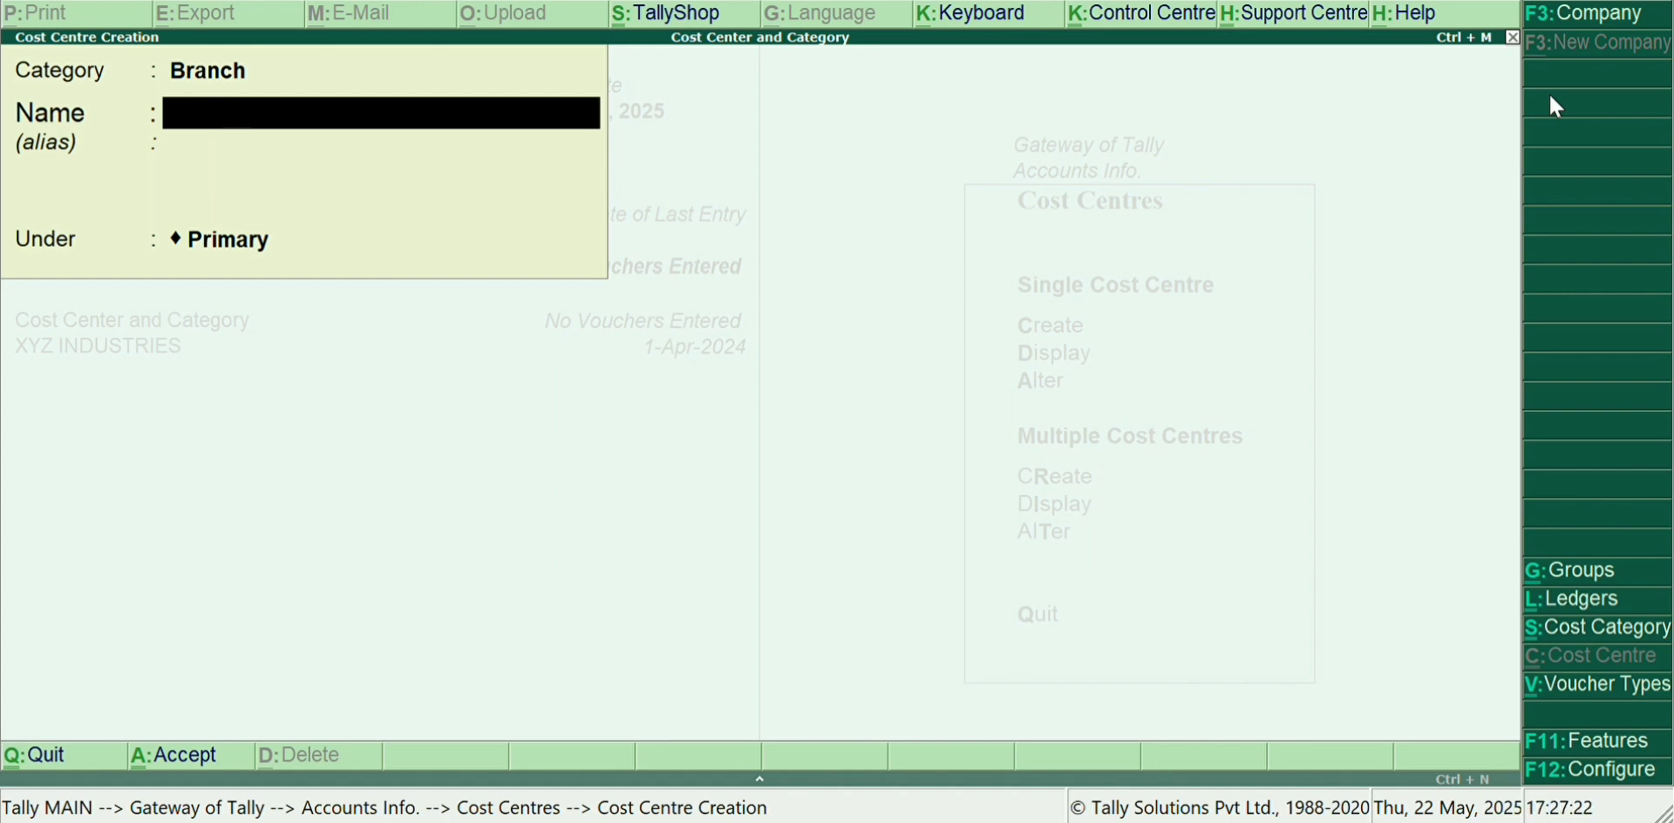
# Step: Switch the category to Deparment and create a cost centre named Reaserch under Primary
pyautogui.press('BackSpace')
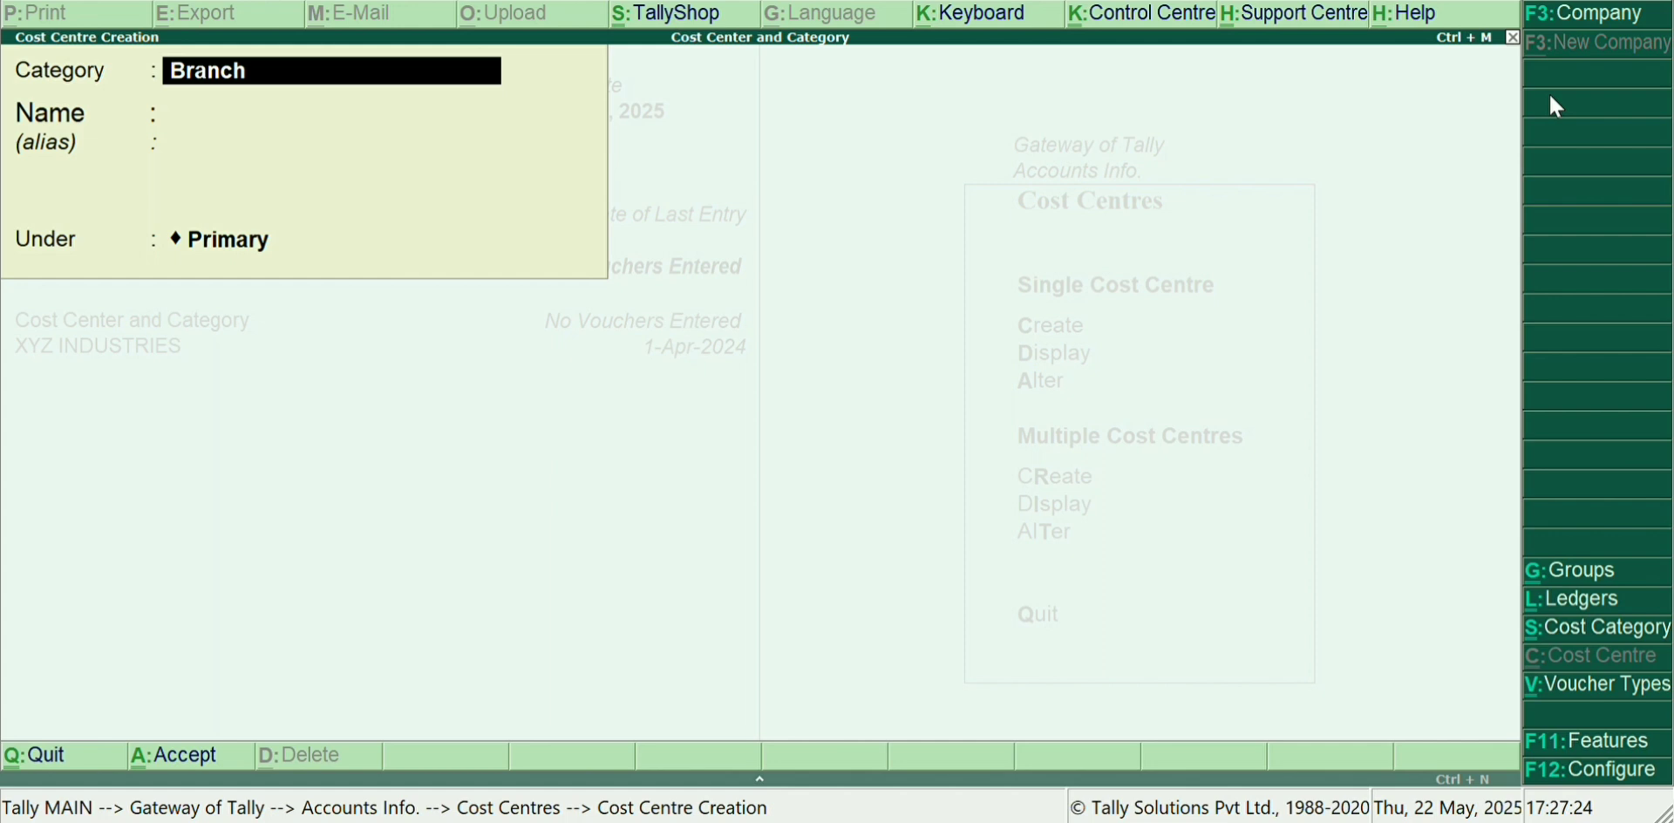
pyautogui.write('D')
pyautogui.press('Return')
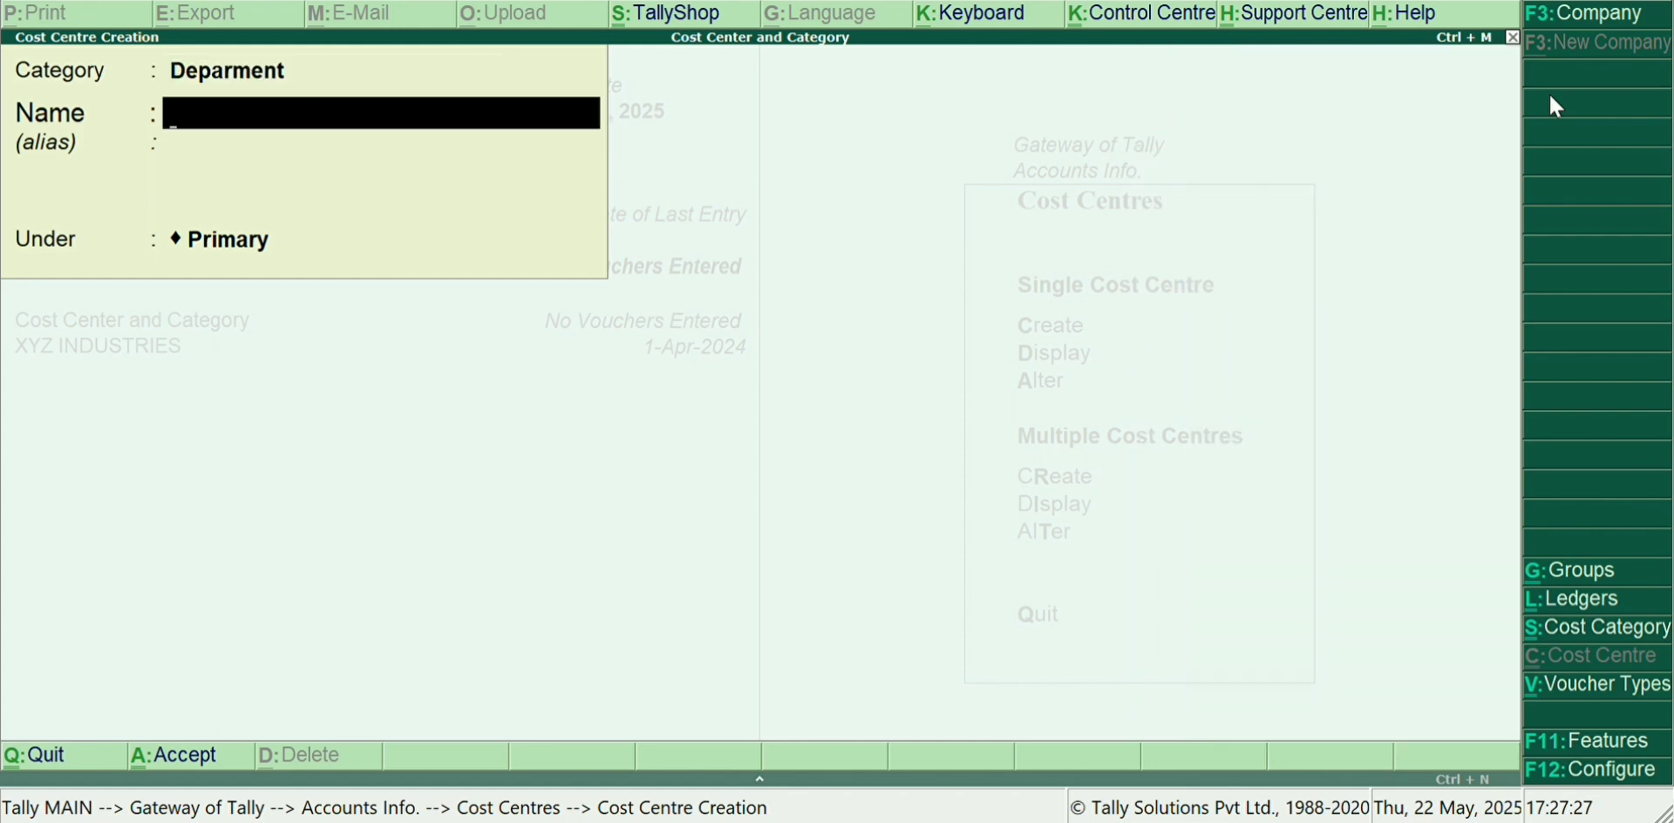
pyautogui.write('Reaserch')
pyautogui.press('BackSpace')
pyautogui.press('BackSpace')
pyautogui.press('BackSpace')
pyautogui.press('BackSpace')
pyautogui.press('BackSpace')
pyautogui.press('BackSpace')
pyautogui.press('BackSpace')
pyautogui.press('BackSpace')
# Step: Create a cost centre named Admistration in the Deparment category, under Primary
pyautogui.write('Admis')
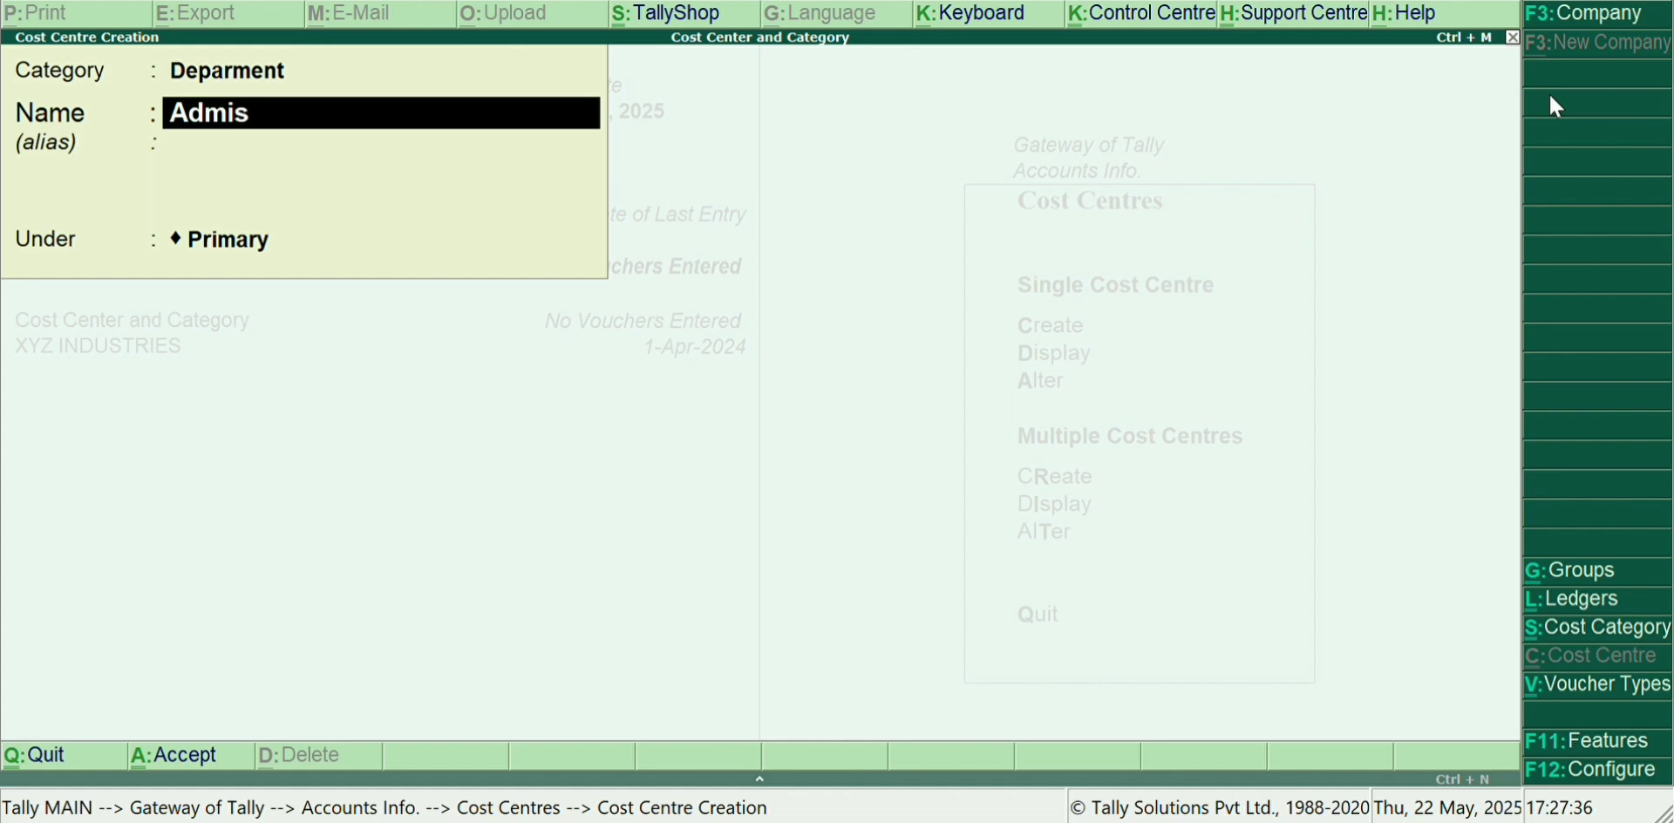
pyautogui.write('tration')
pyautogui.press('BackSpace')
pyautogui.press('BackSpace')
pyautogui.press('BackSpace')
pyautogui.press('BackSpace')
pyautogui.press('BackSpace')
pyautogui.press('BackSpace')
pyautogui.press('BackSpace')
pyautogui.press('BackSpace')
pyautogui.press('BackSpace')
pyautogui.press('BackSpace')
pyautogui.press('BackSpace')
pyautogui.press('BackSpace')
# Step: Create a cost centre named Accounts in the Deparment category and return to the category selection
pyautogui.write('Accounts')
pyautogui.hotkey('ctrl', 'a')
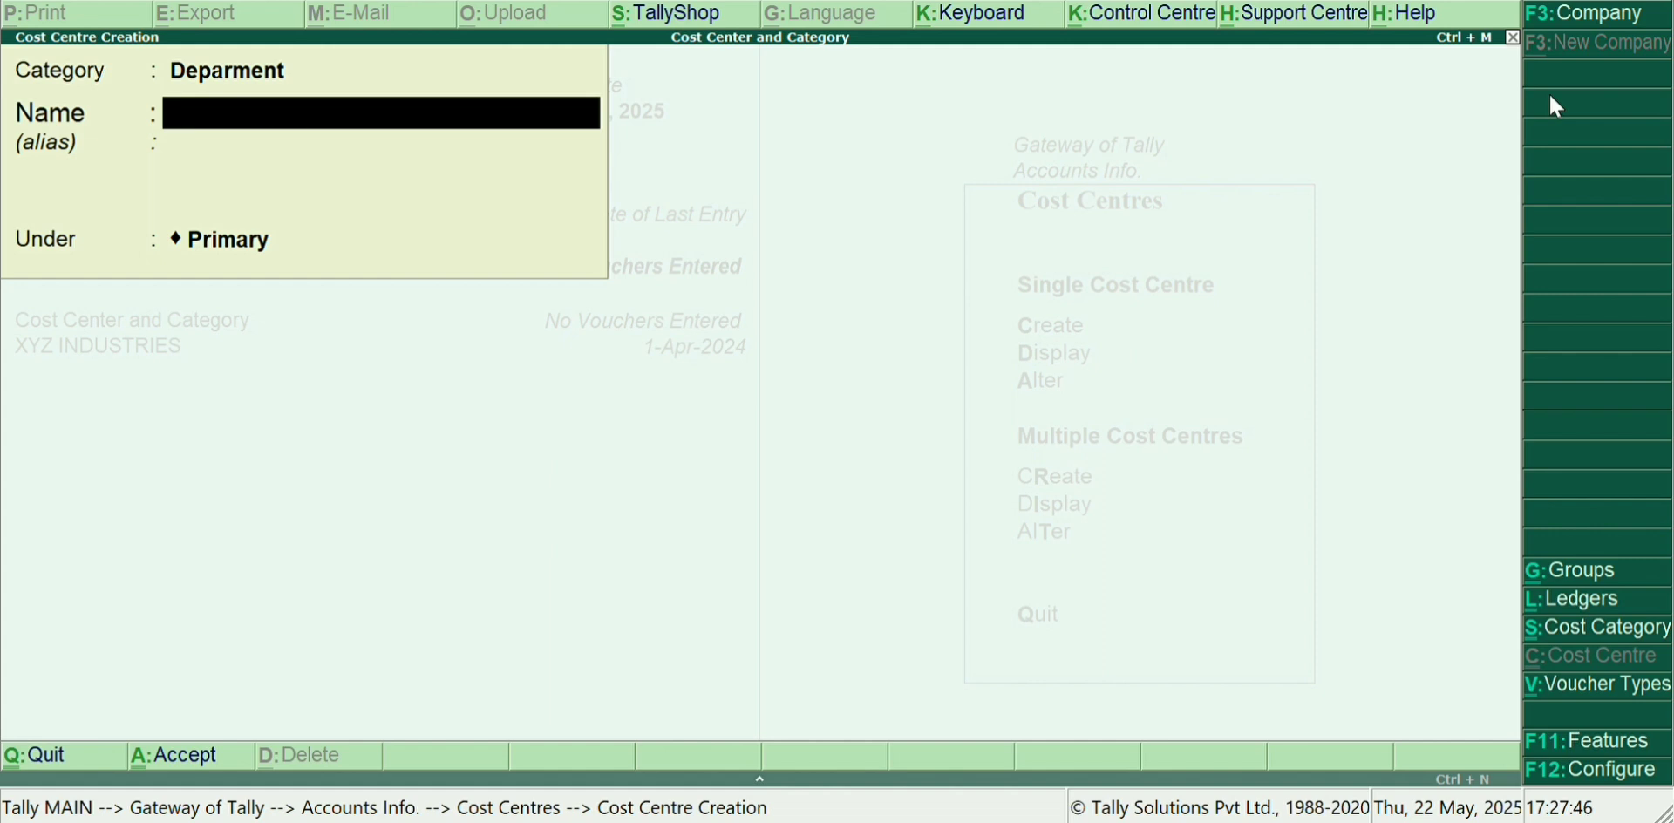
pyautogui.press('BackSpace')
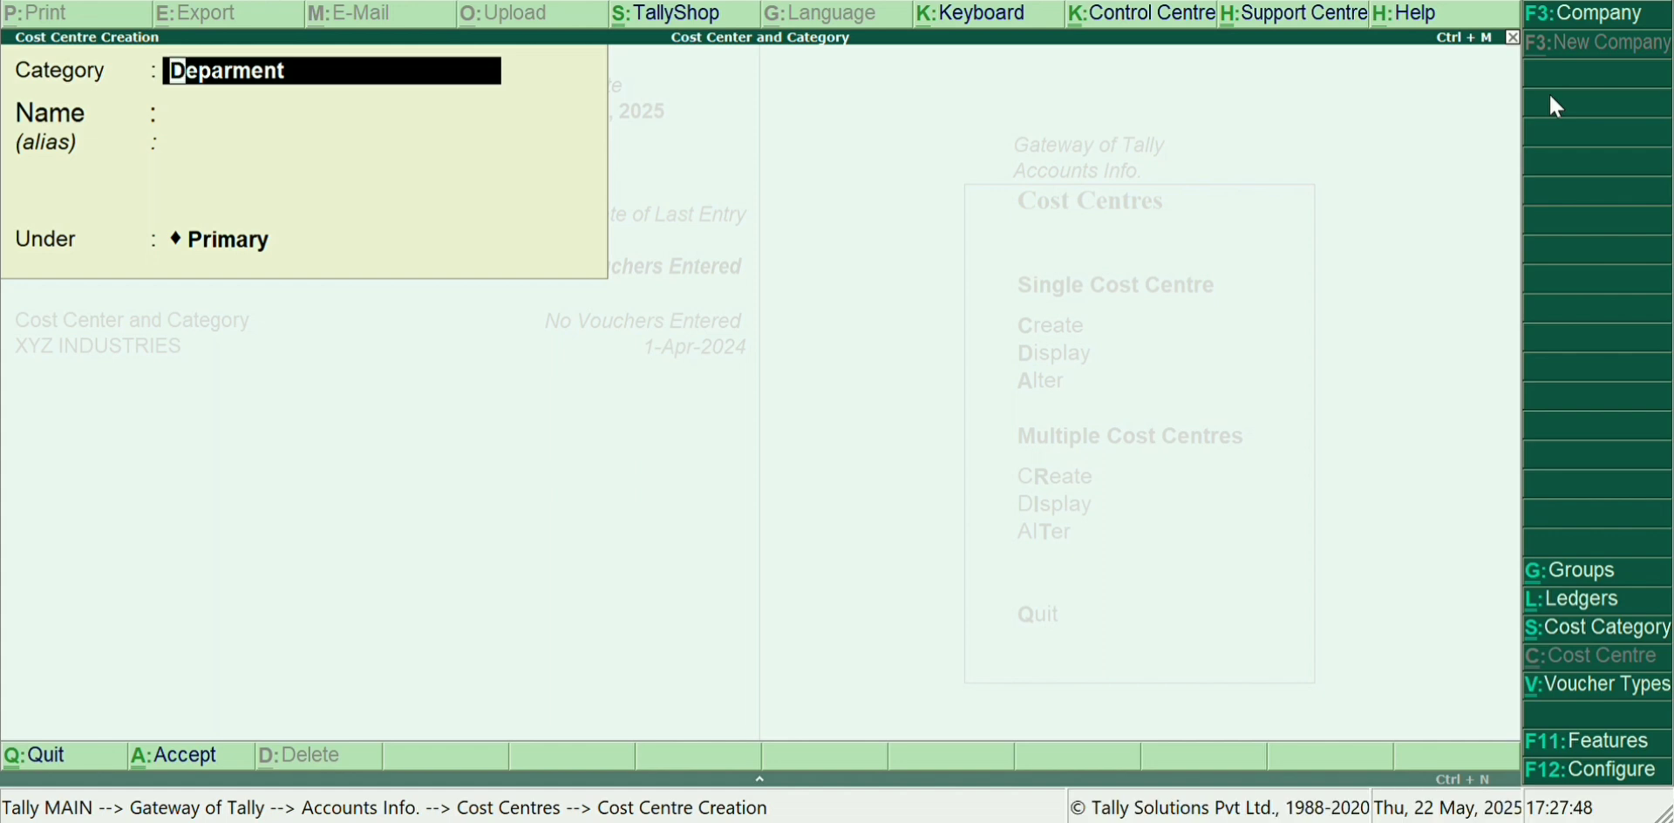
# Step: Switch the category to Manager and create a cost centre named Regional under Primary
pyautogui.write('M')
pyautogui.press('Return')
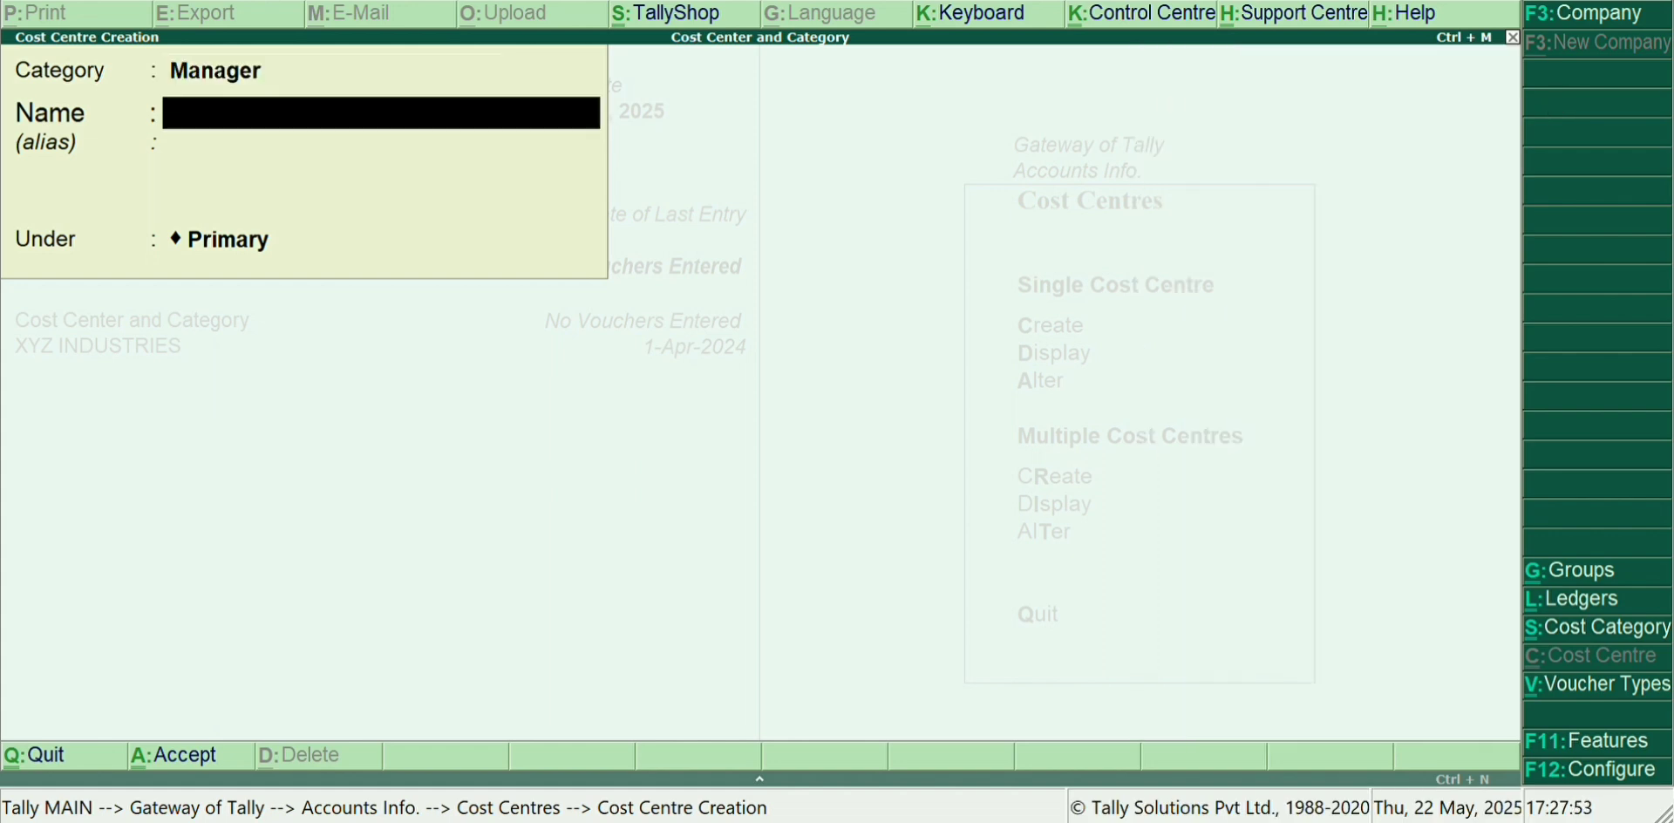
pyautogui.write('Regional')
pyautogui.press('Escape')
# Step: Create cost centres named Area and Bdm in the Manager category and return to the category selection
pyautogui.write('Area')
pyautogui.press('Escape')
pyautogui.write('Bdm')
pyautogui.press('Escape')
pyautogui.press('BackSpace')
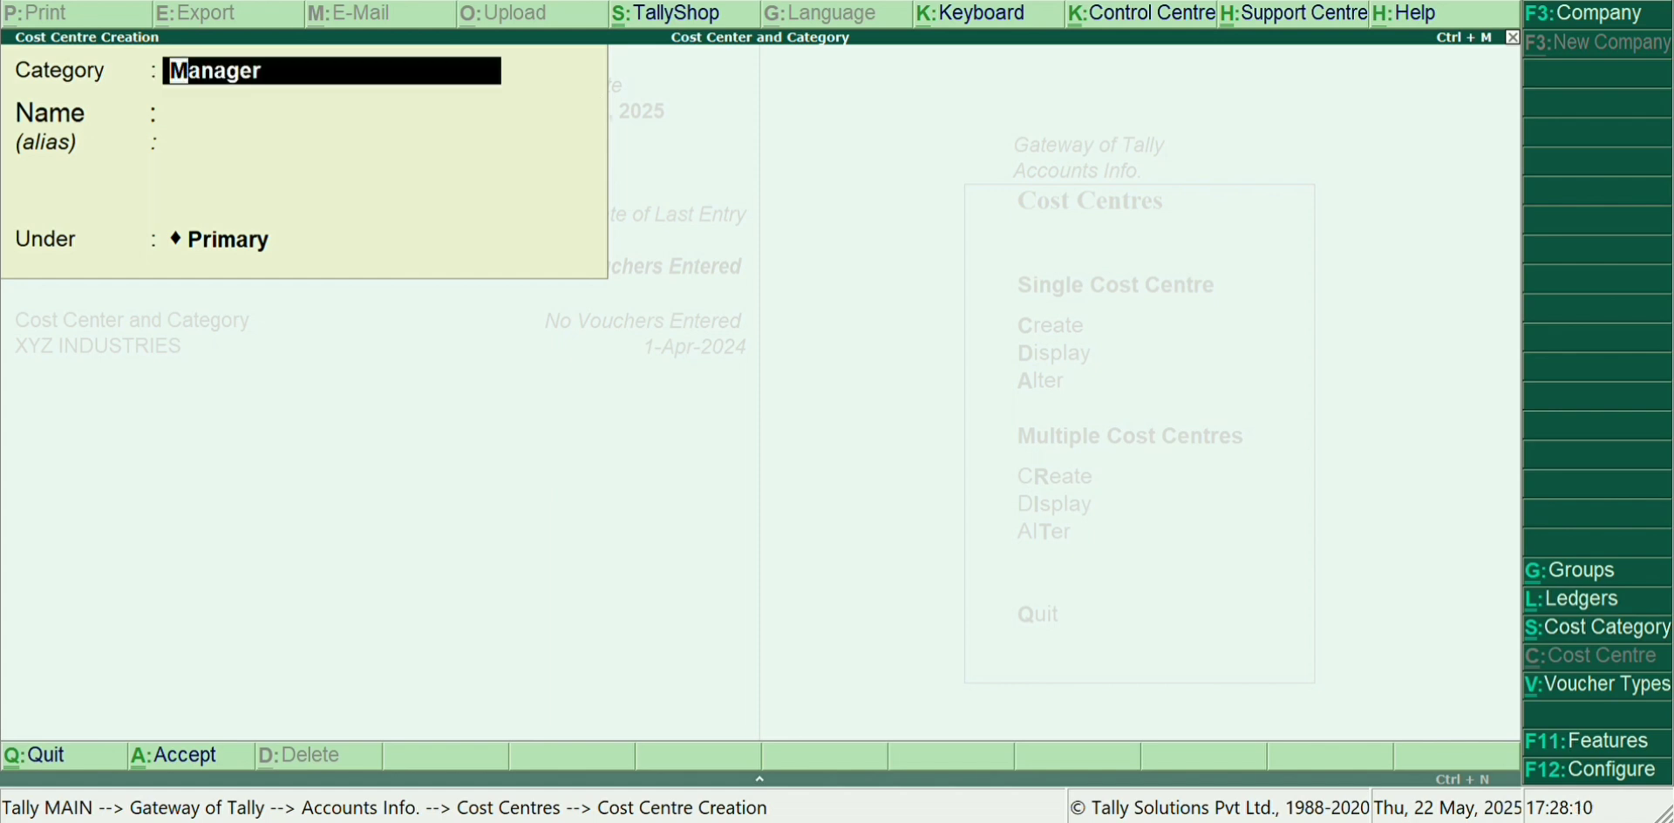
# Step: Switch the category to Telephone and create a cost centre named with the first telephone number, under Primary
pyautogui.write('Te')
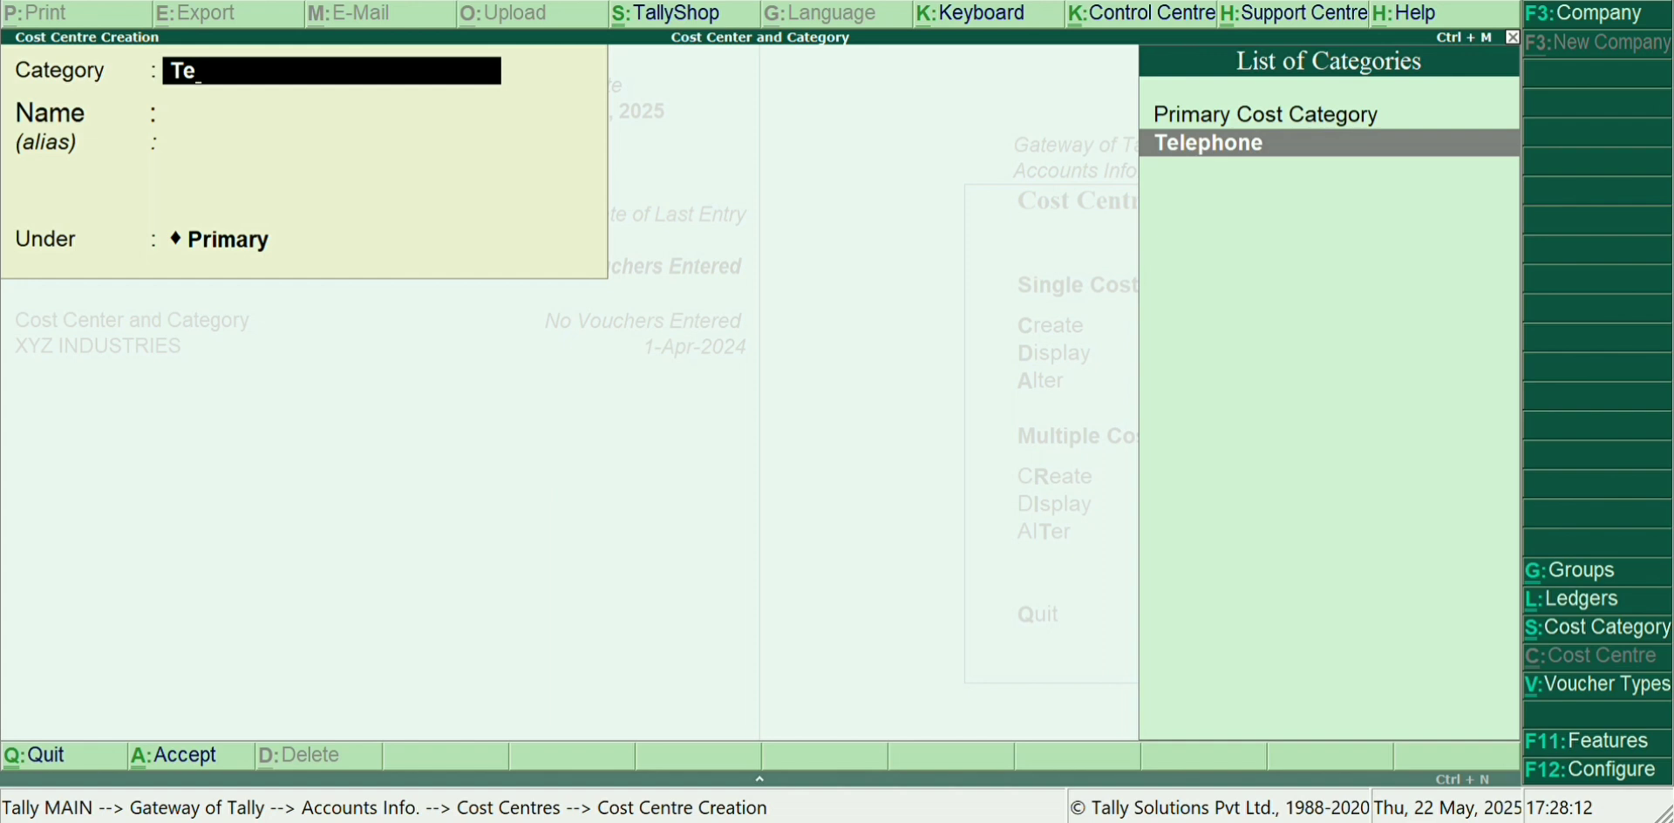
pyautogui.press('Return')
pyautogui.write('2')
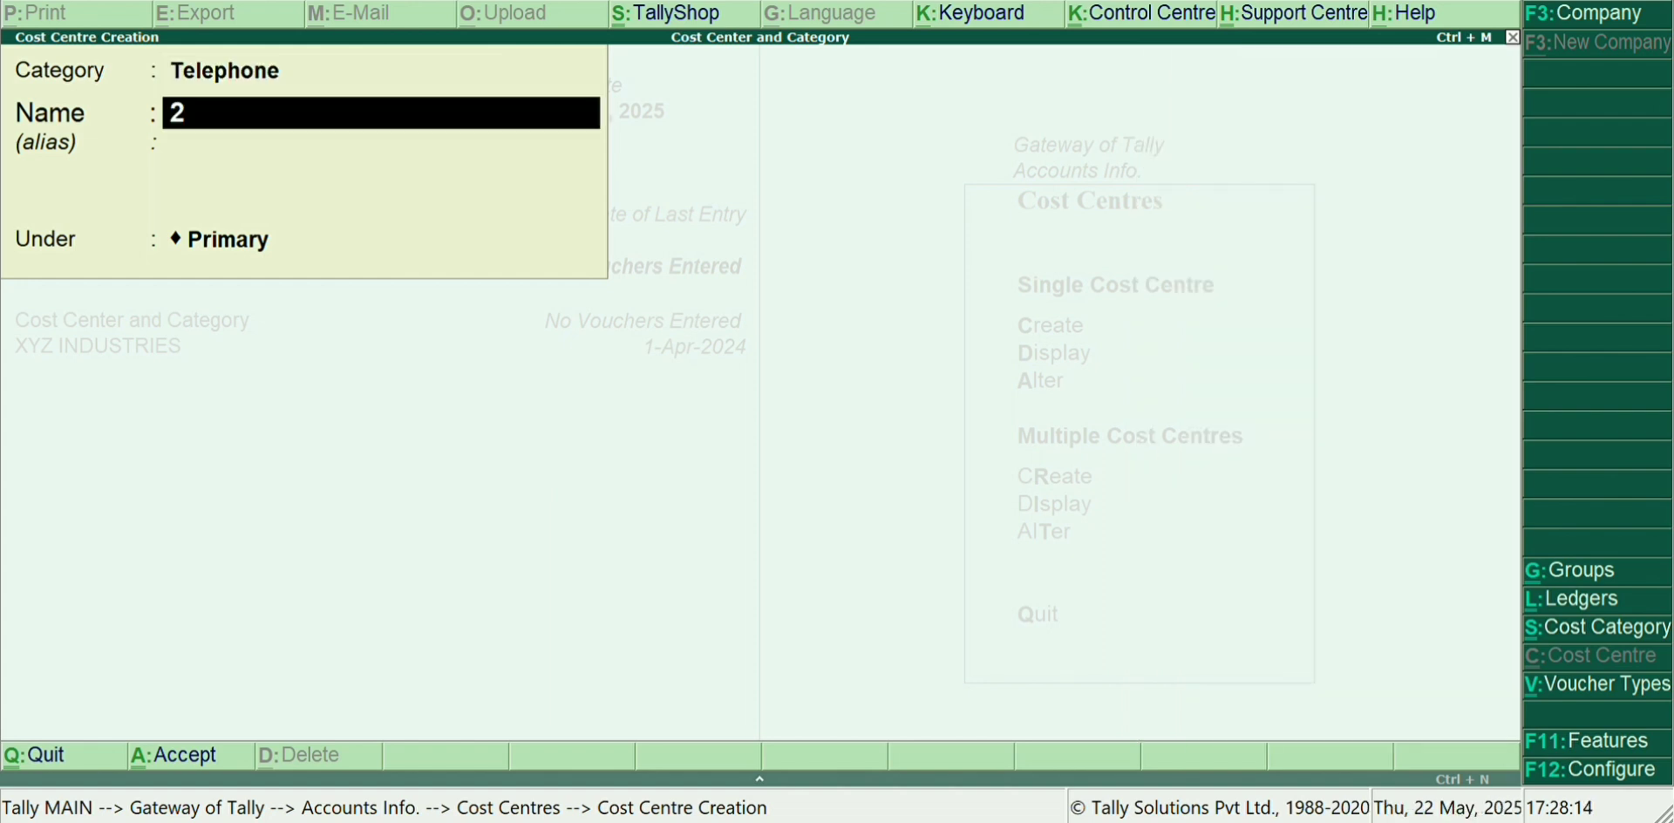
pyautogui.write('333339')
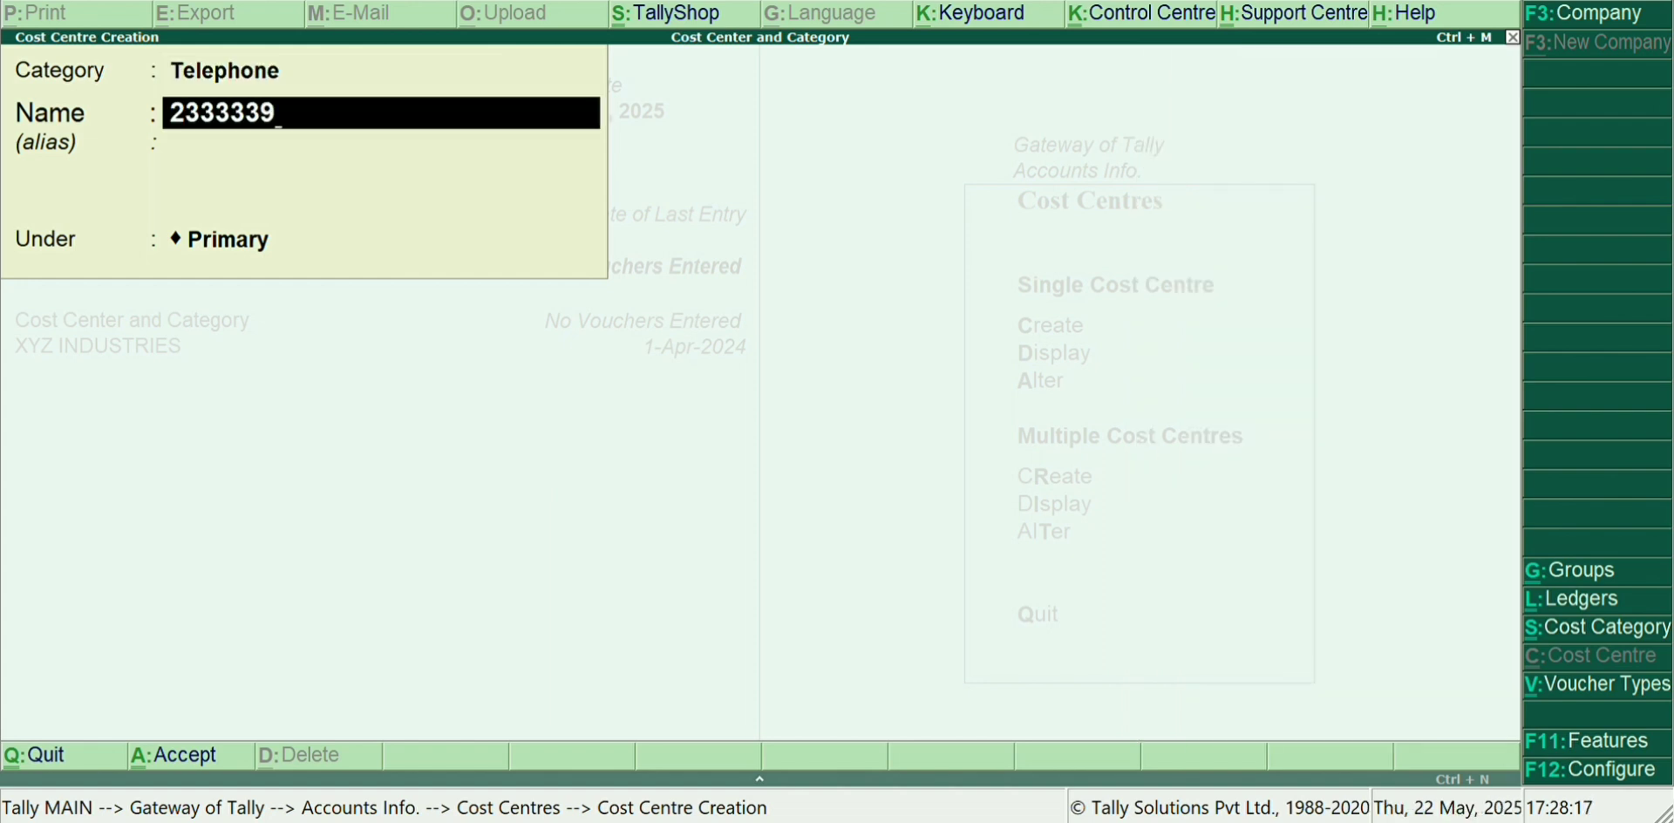
pyautogui.press('BackSpace')
pyautogui.press('BackSpace')
pyautogui.press('BackSpace')
pyautogui.press('BackSpace')
pyautogui.press('BackSpace')
pyautogui.press('BackSpace')
pyautogui.press('BackSpace')
# Step: Create a cost centre named with the second telephone number in the Telephone category, under Primary
pyautogui.write('45')
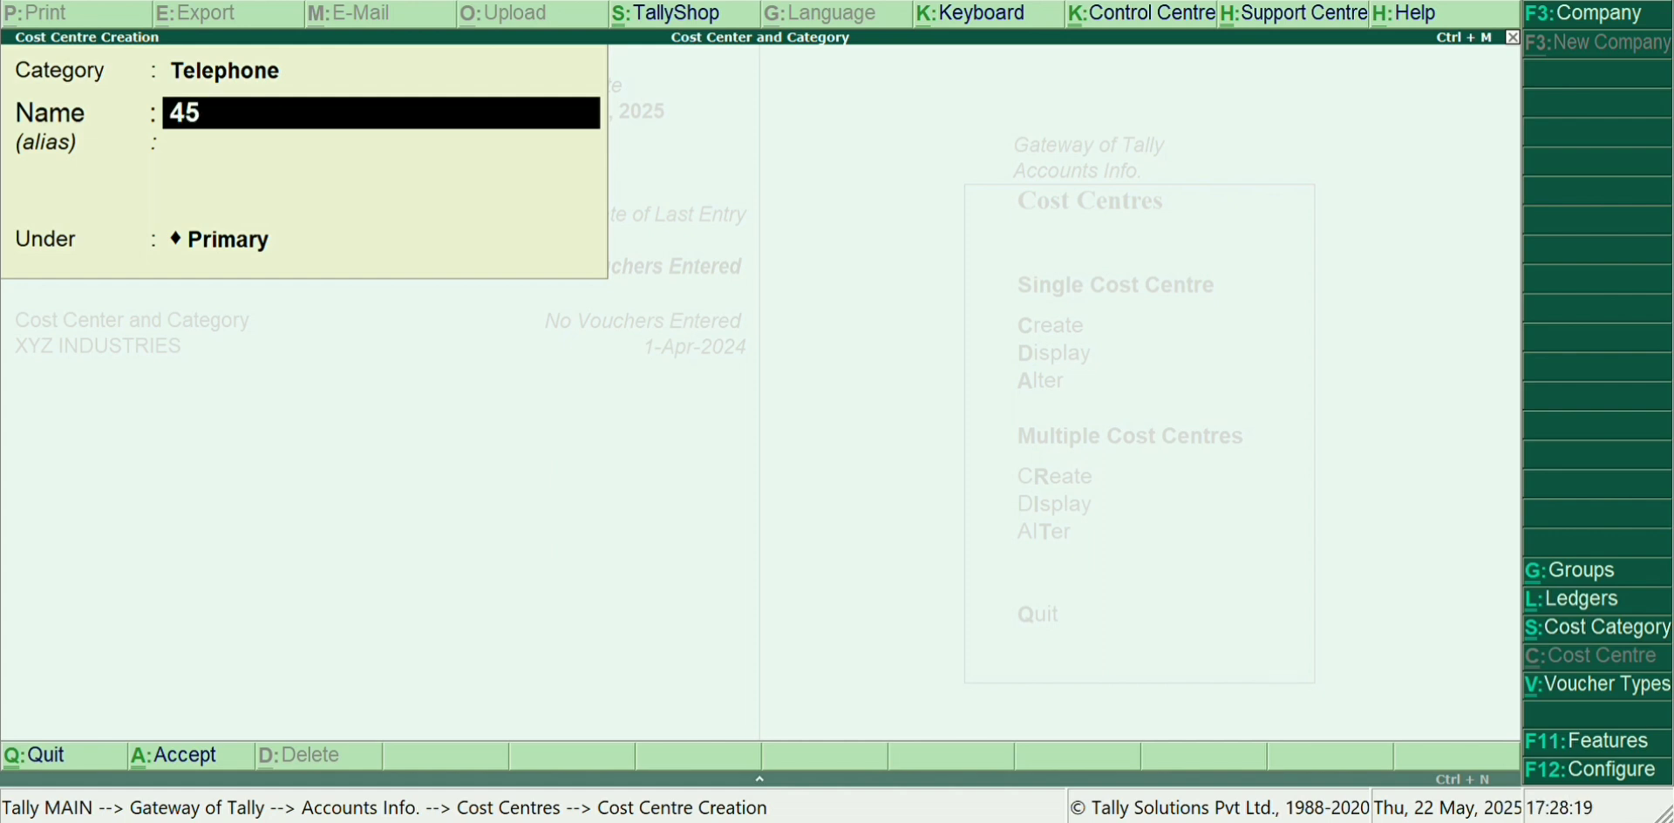
pyautogui.write('5559')
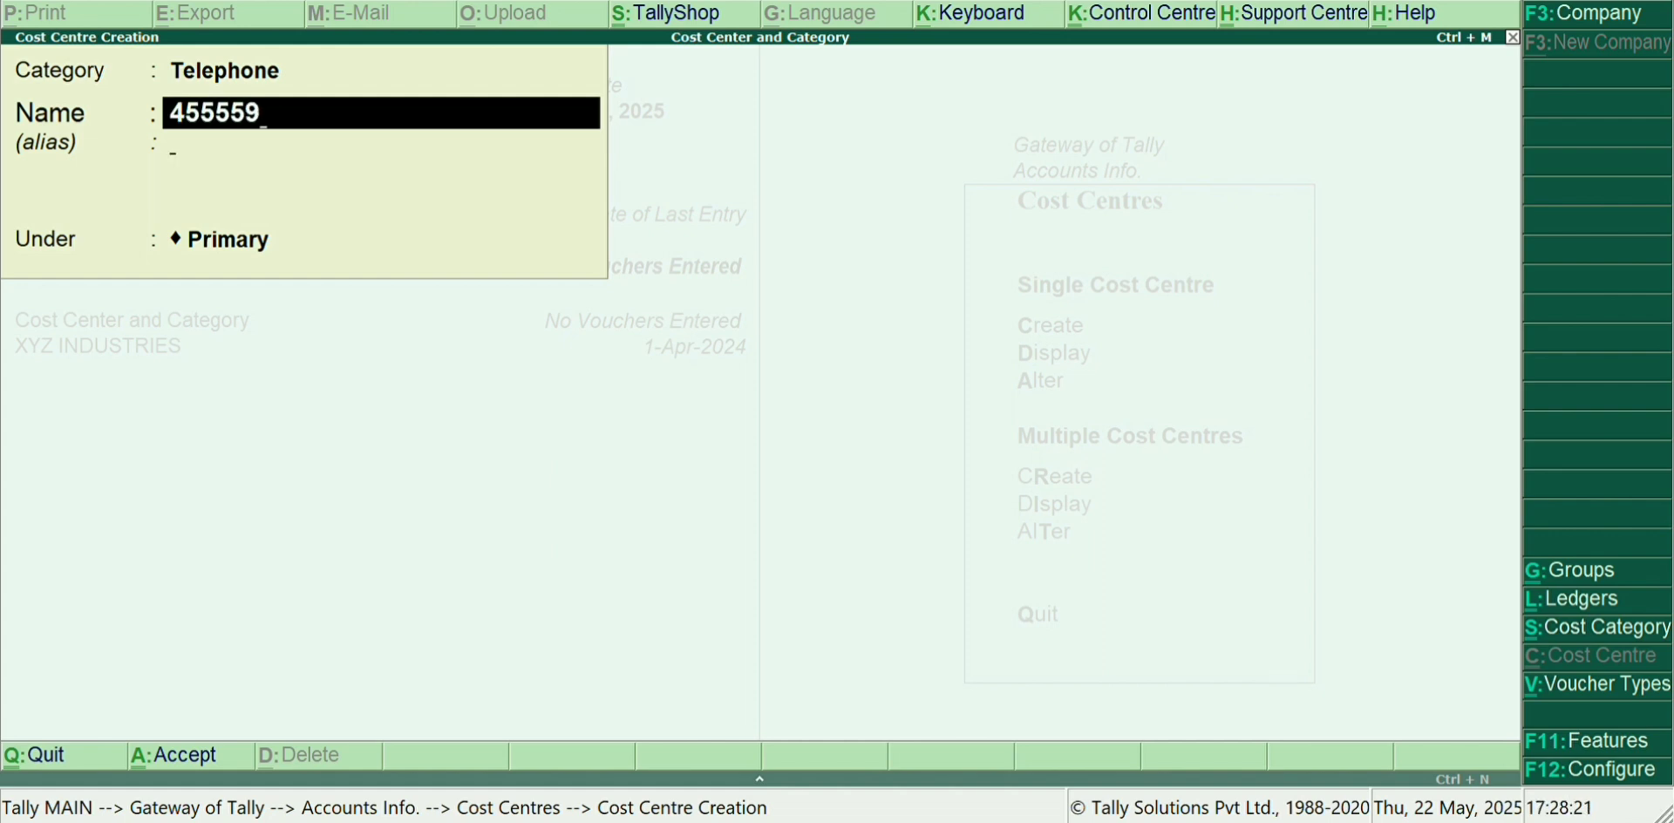
pyautogui.press('Return')
pyautogui.hotkey('ctrl', 'a')
# Step: Create a cost centre named with the third telephone number in the Telephone category, under Primary
pyautogui.write('6')
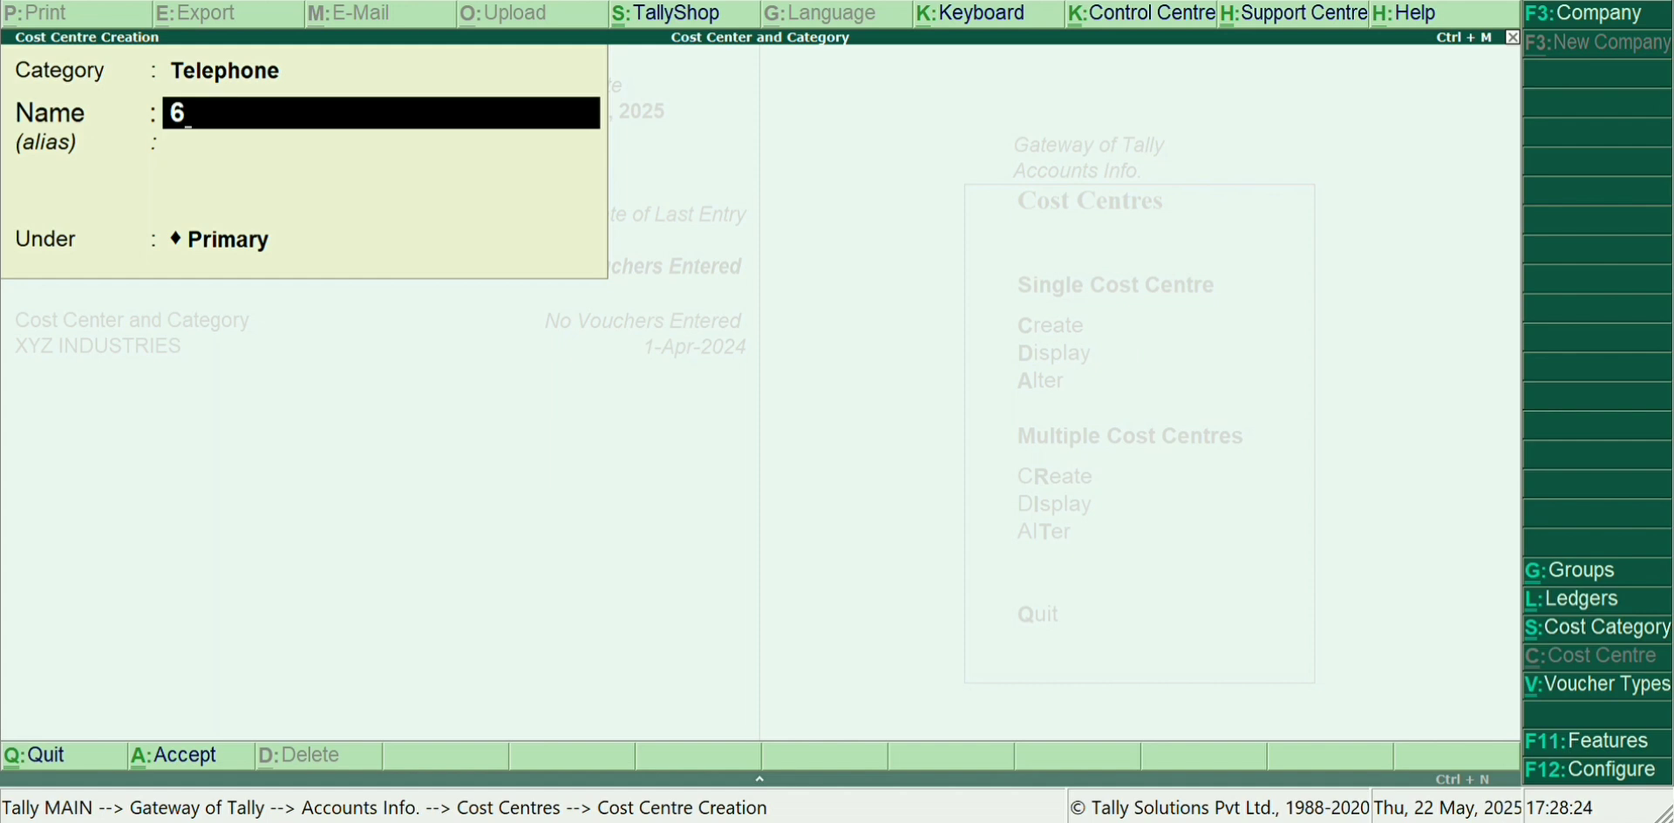
pyautogui.write('88880')
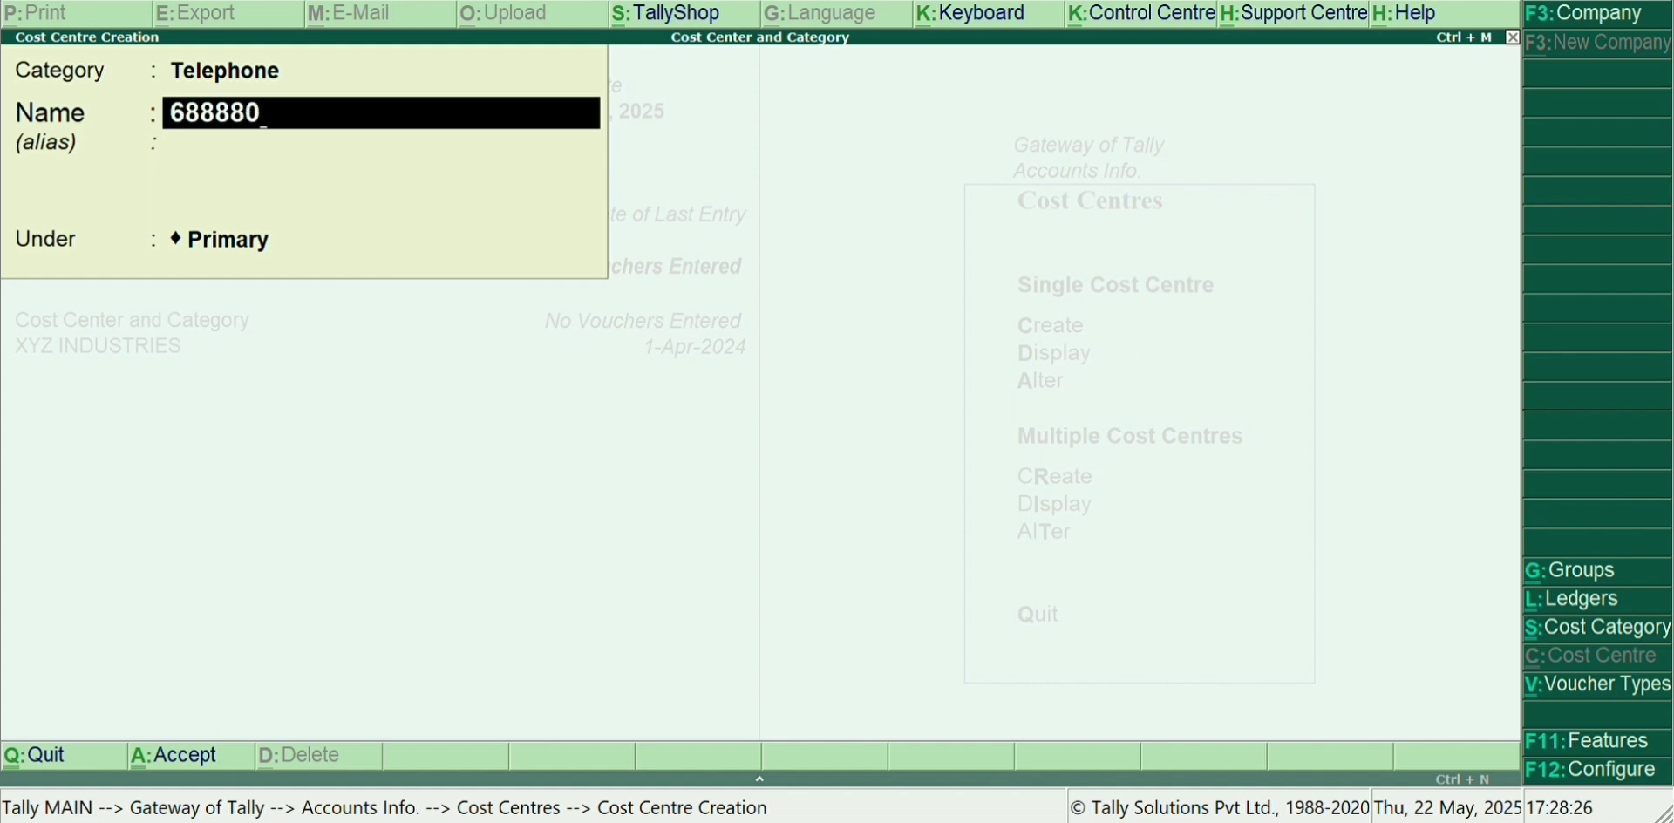
pyautogui.hotkey('ctrl', 'a')
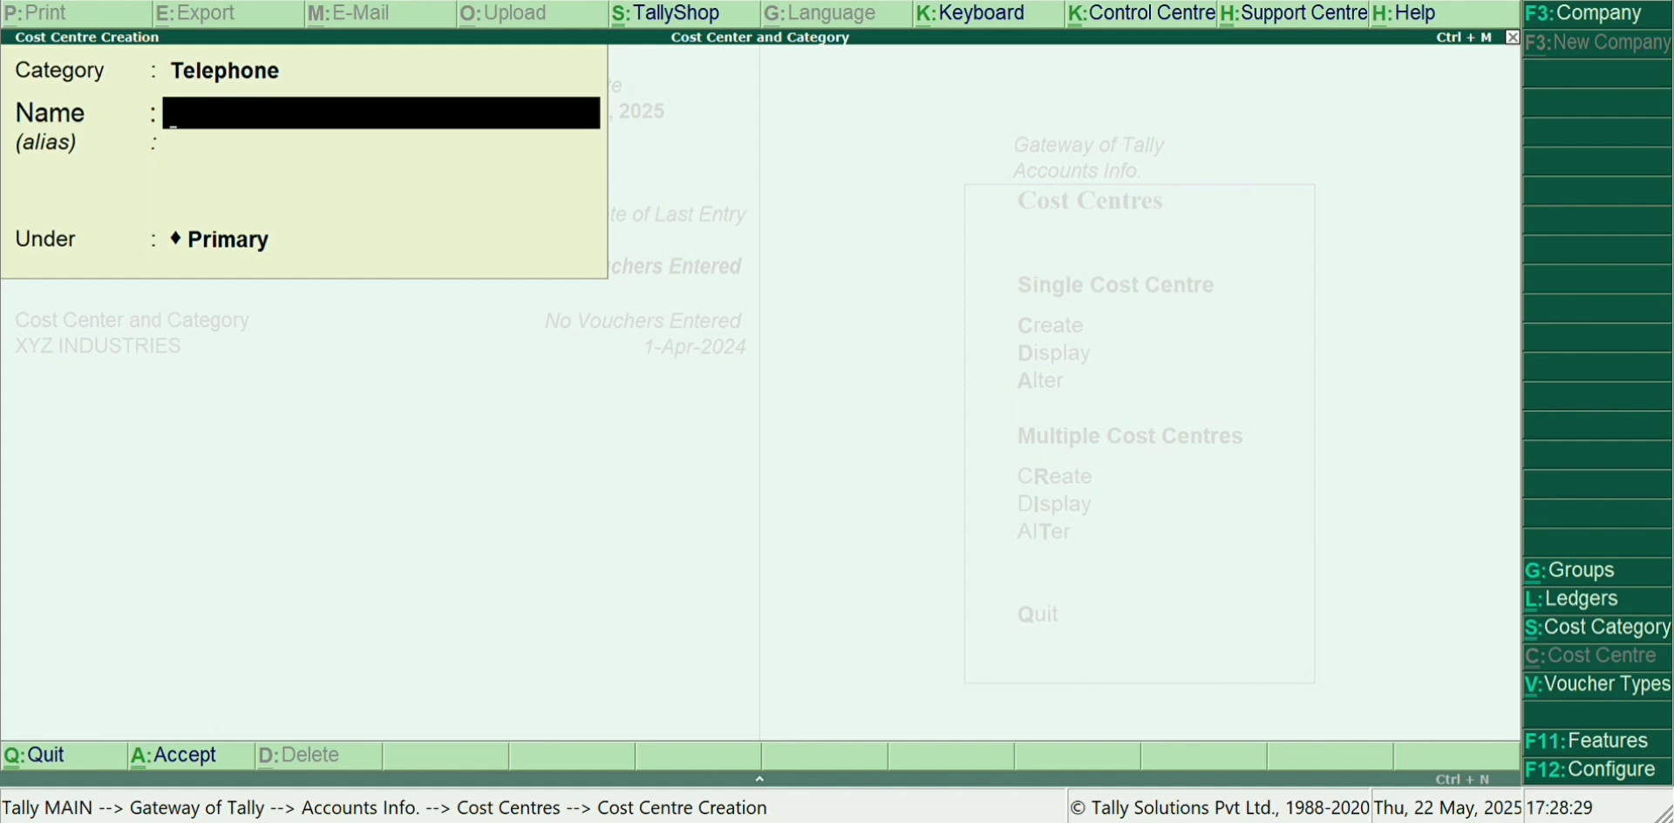
# Step: Leave cost centre creation and open a new payment voucher from the Gateway of Tally
pyautogui.press('Escape')
pyautogui.press('y')
pyautogui.press('Escape')
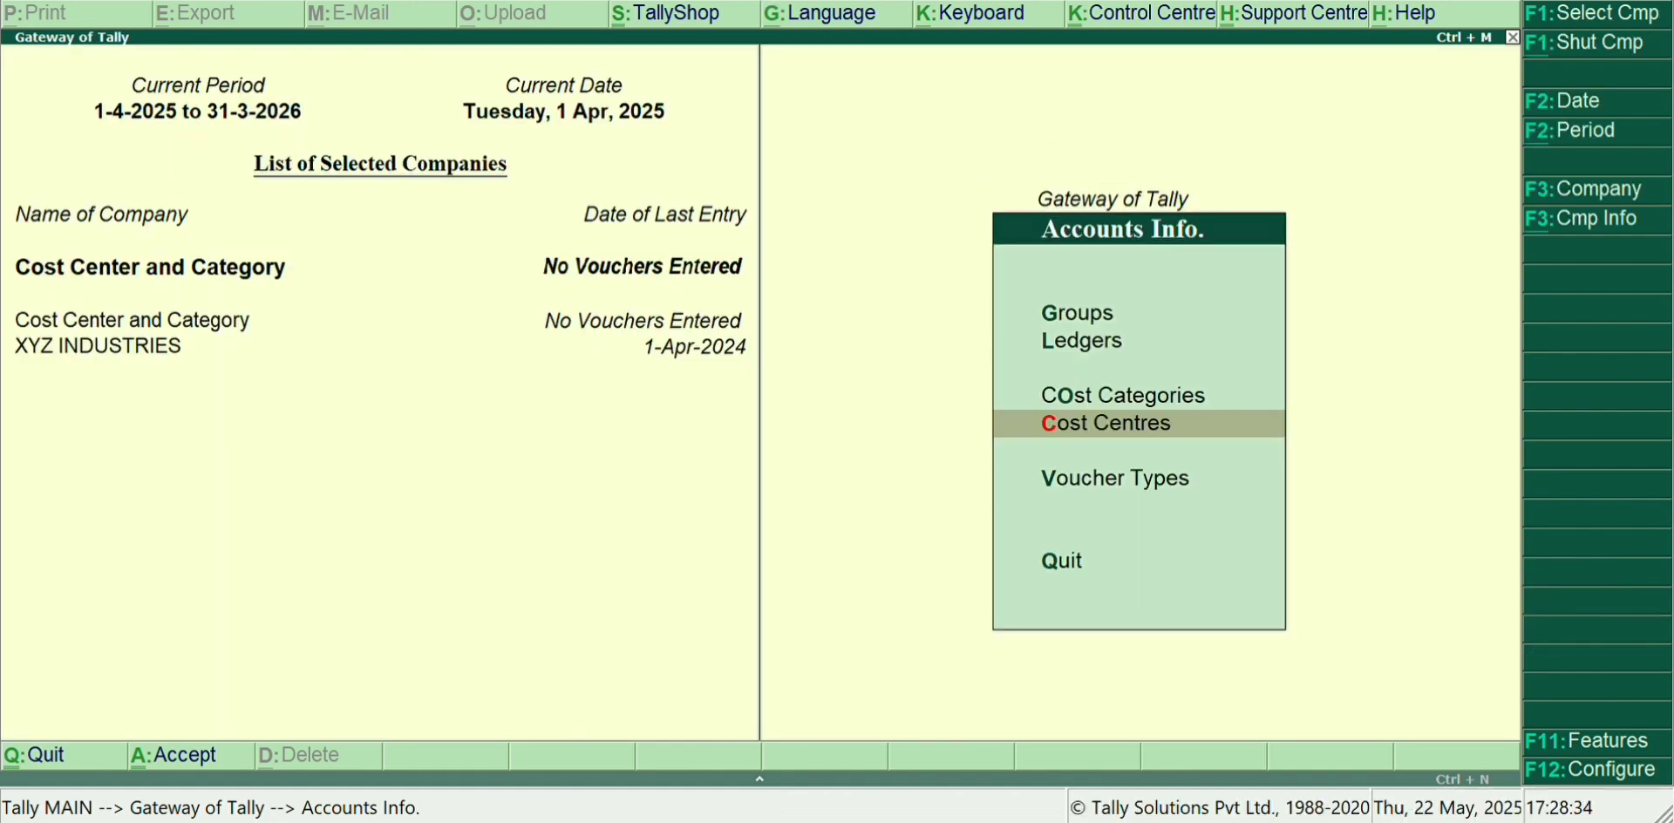
pyautogui.press('Escape')
pyautogui.press('Down')
pyautogui.press('Down')
pyautogui.press('Return')
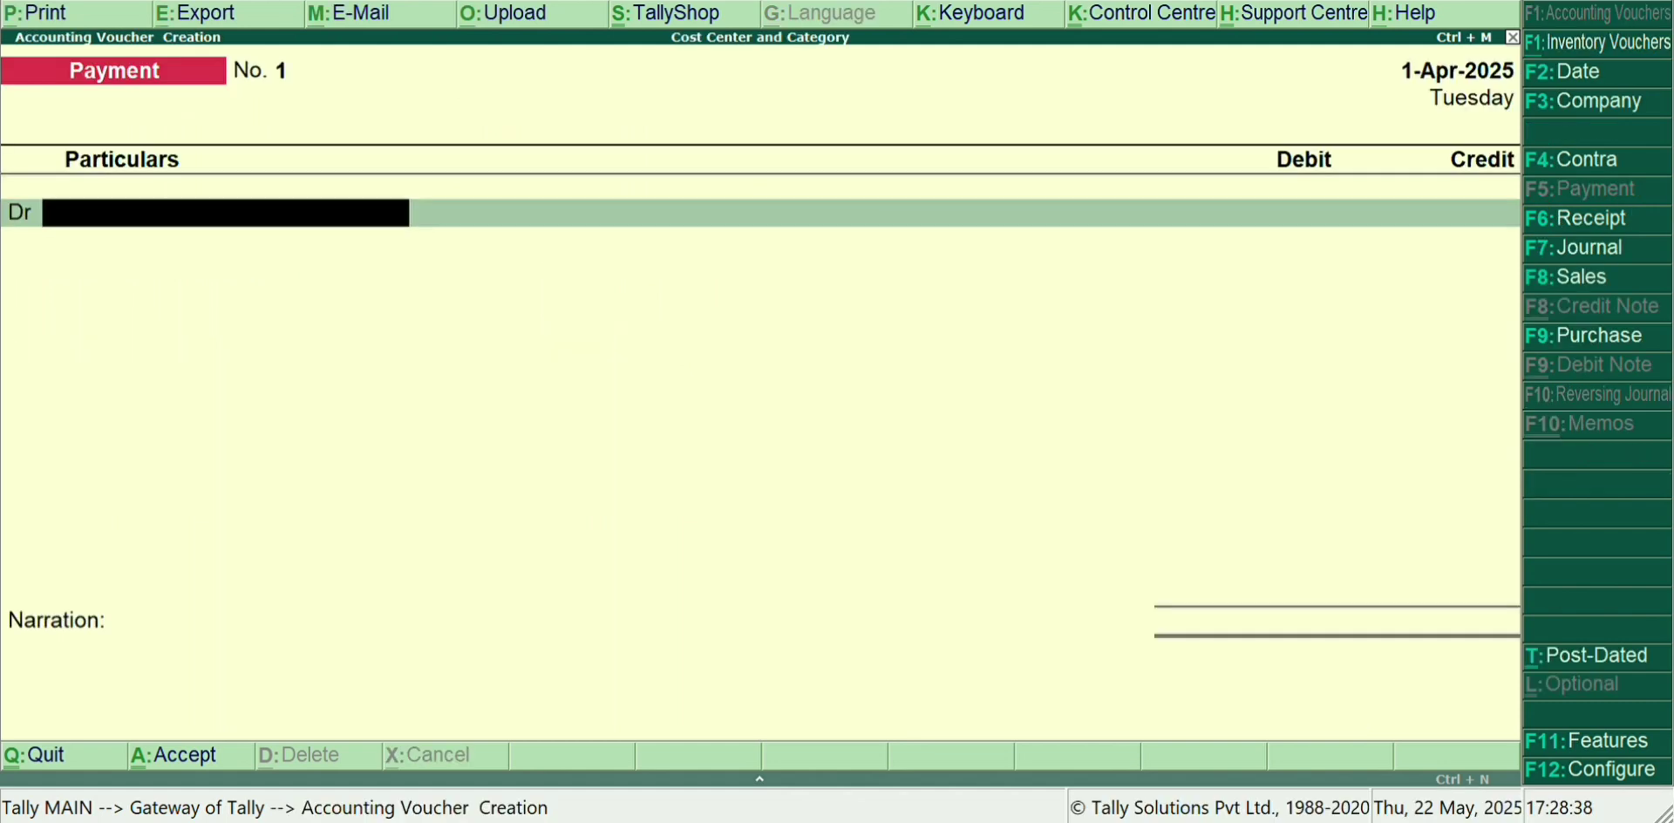
# Step: Create a ledger named Telephone Expenses under Indirect Expenses, with cost centres applicable, from within the payment voucher
pyautogui.hotkey('alt', 'c')
pyautogui.write('Tel')
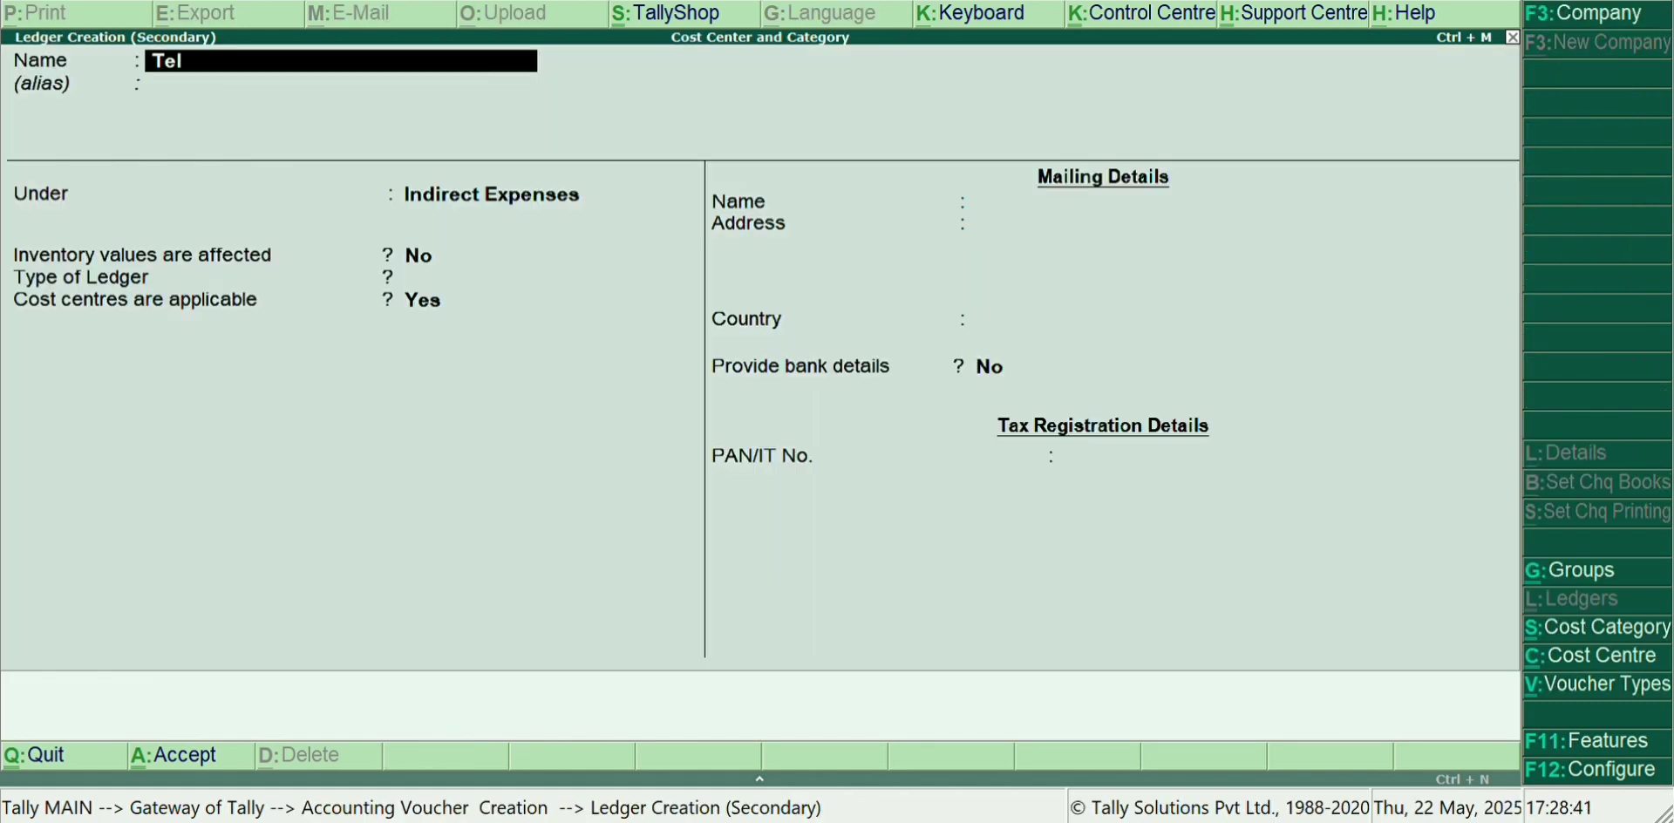
pyautogui.write('ephone Ex')
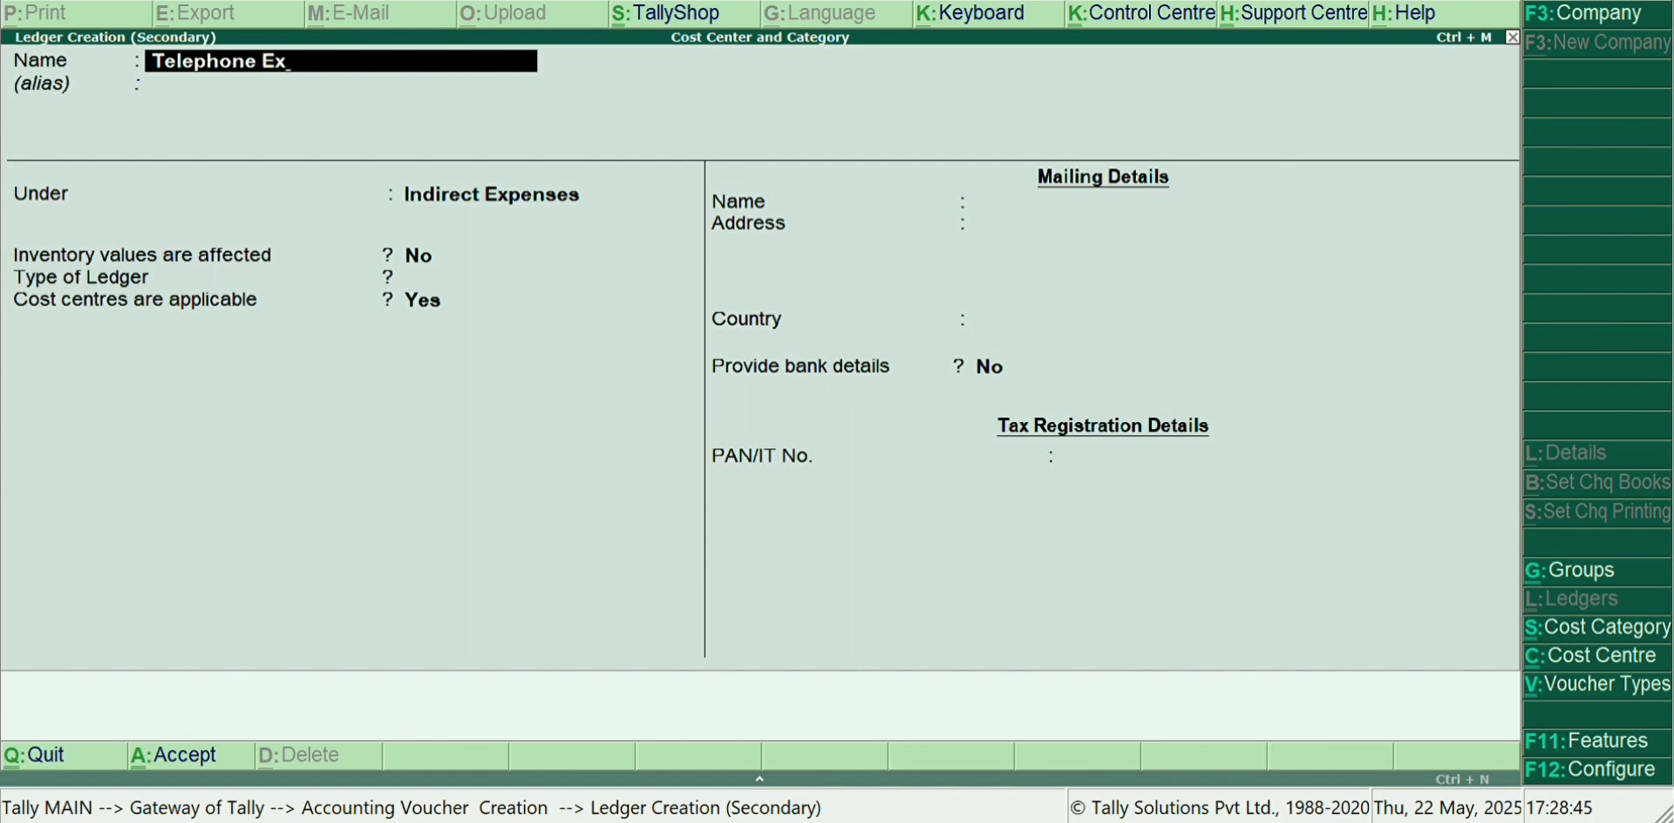
pyautogui.write('penses')
pyautogui.press('Return')
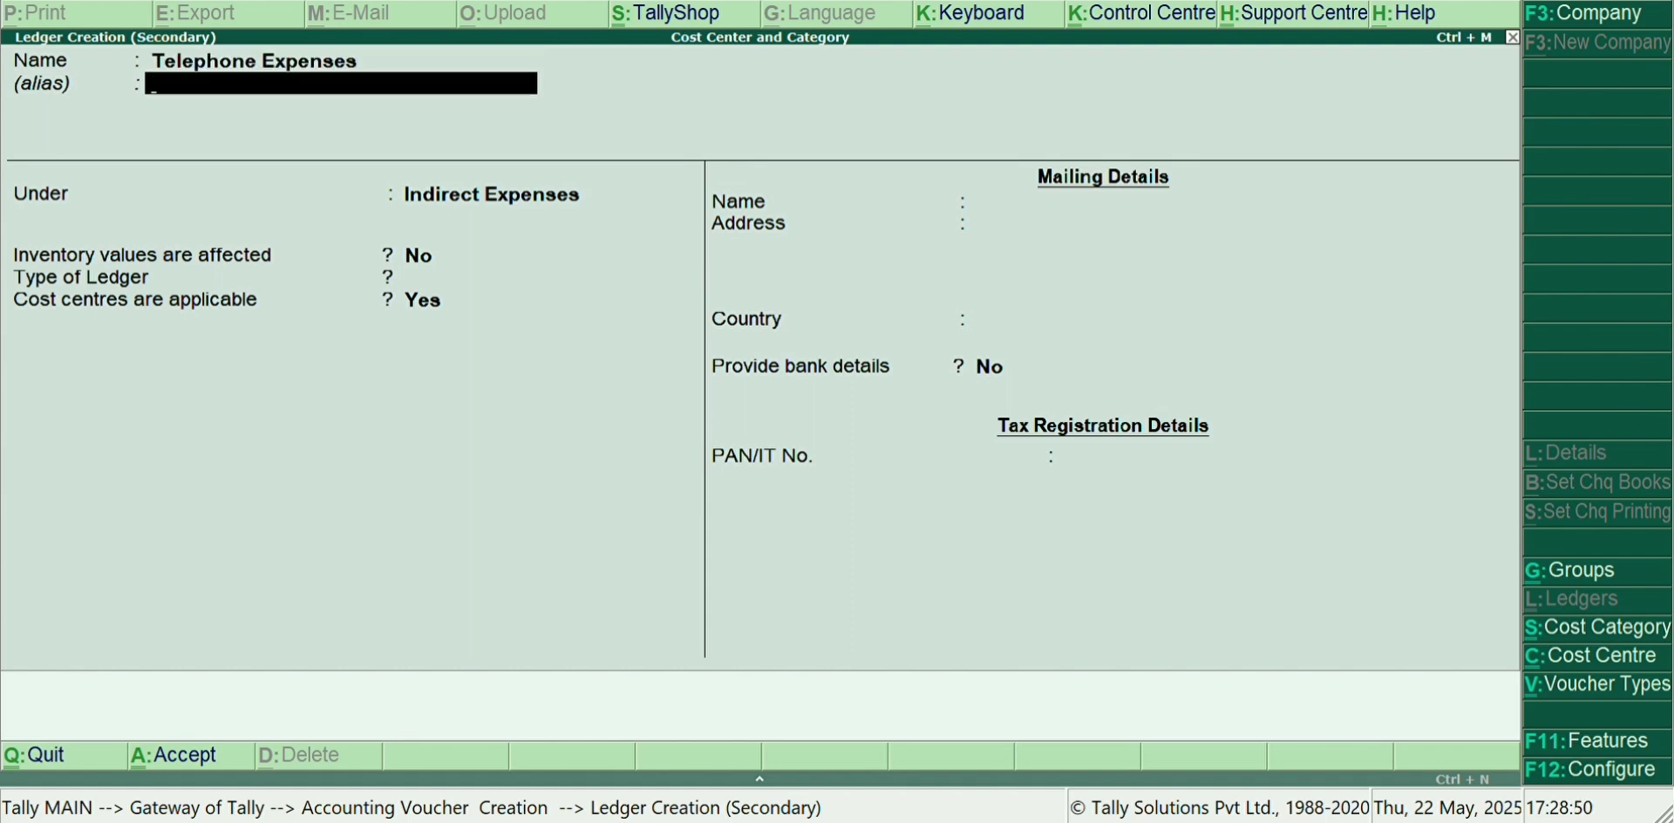
pyautogui.press('Return')
pyautogui.press('Return')
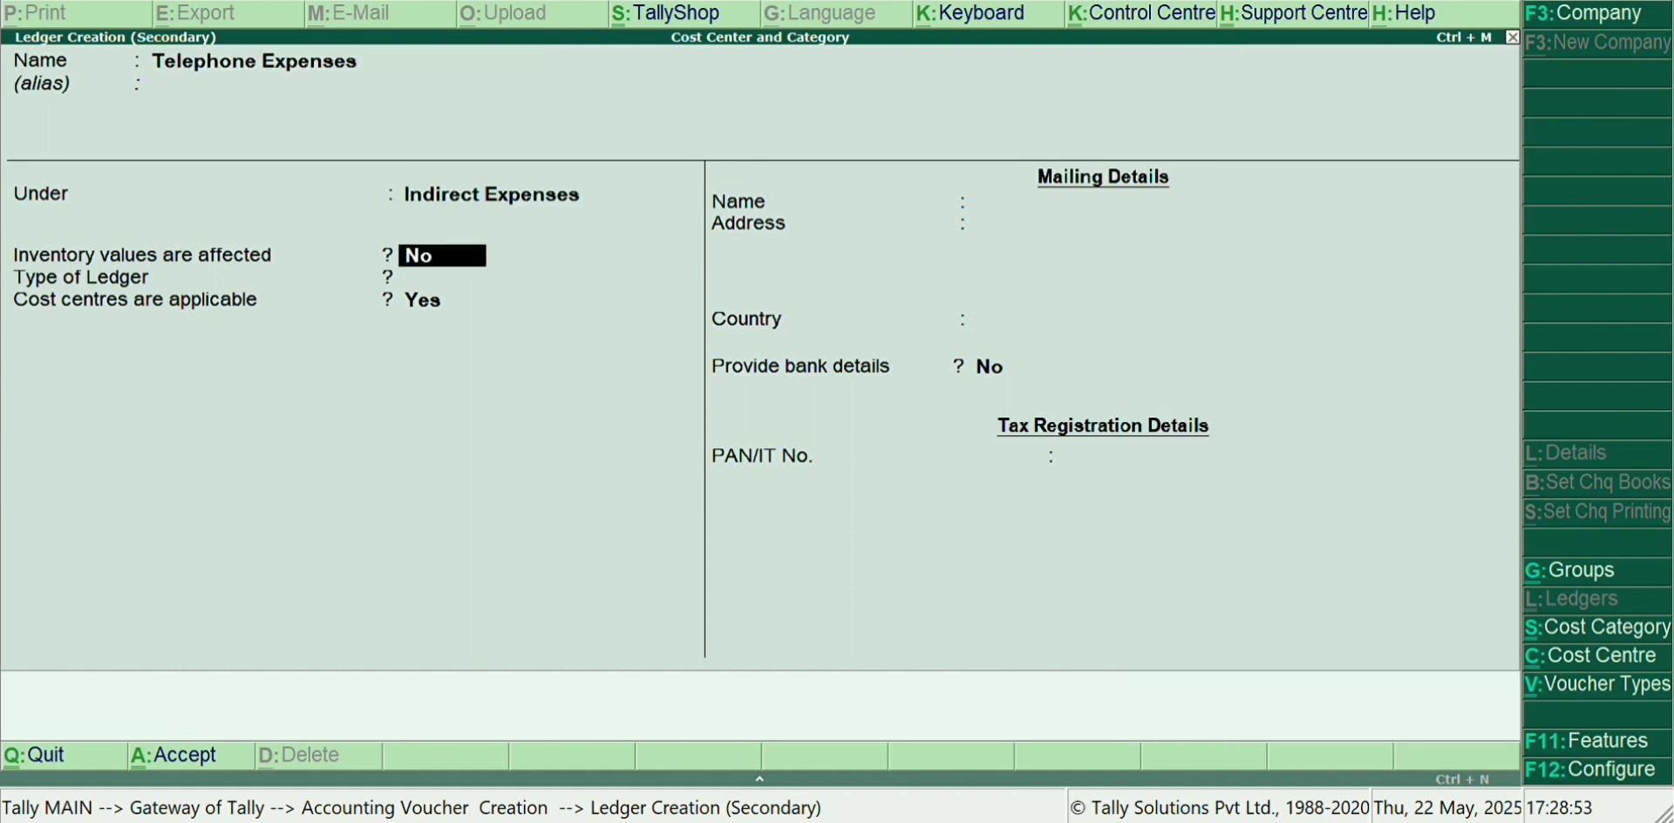
pyautogui.hotkey('ctrl', 'a')
# Step: Debit Telephone Expenses with 2,500 and proceed to its cost centre allocations
pyautogui.write('25')
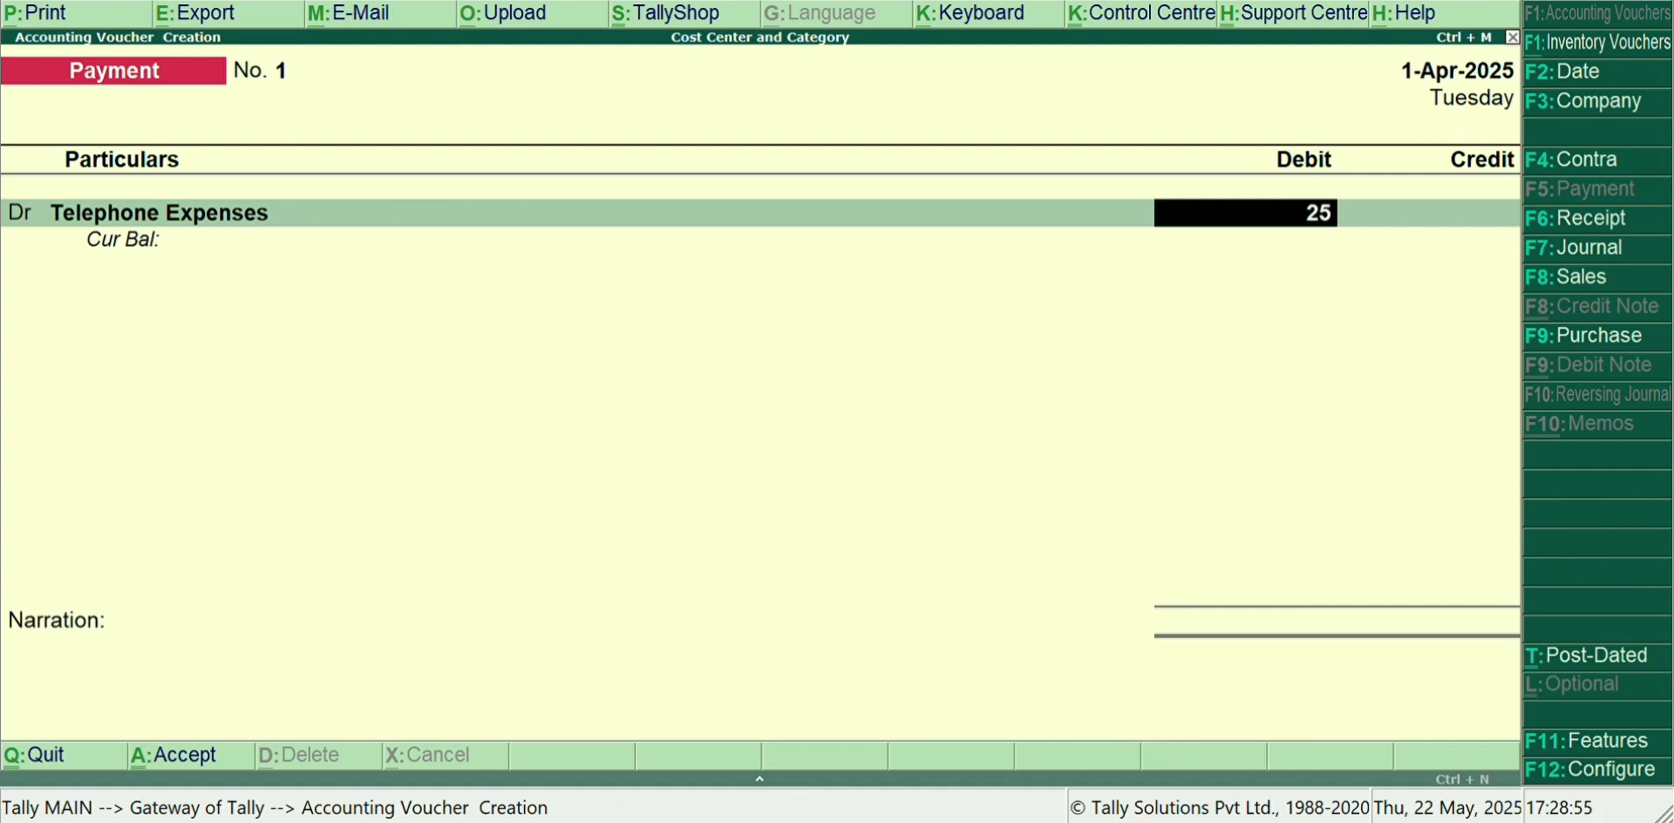
pyautogui.write('000')
pyautogui.press('BackSpace')
pyautogui.press('Return')
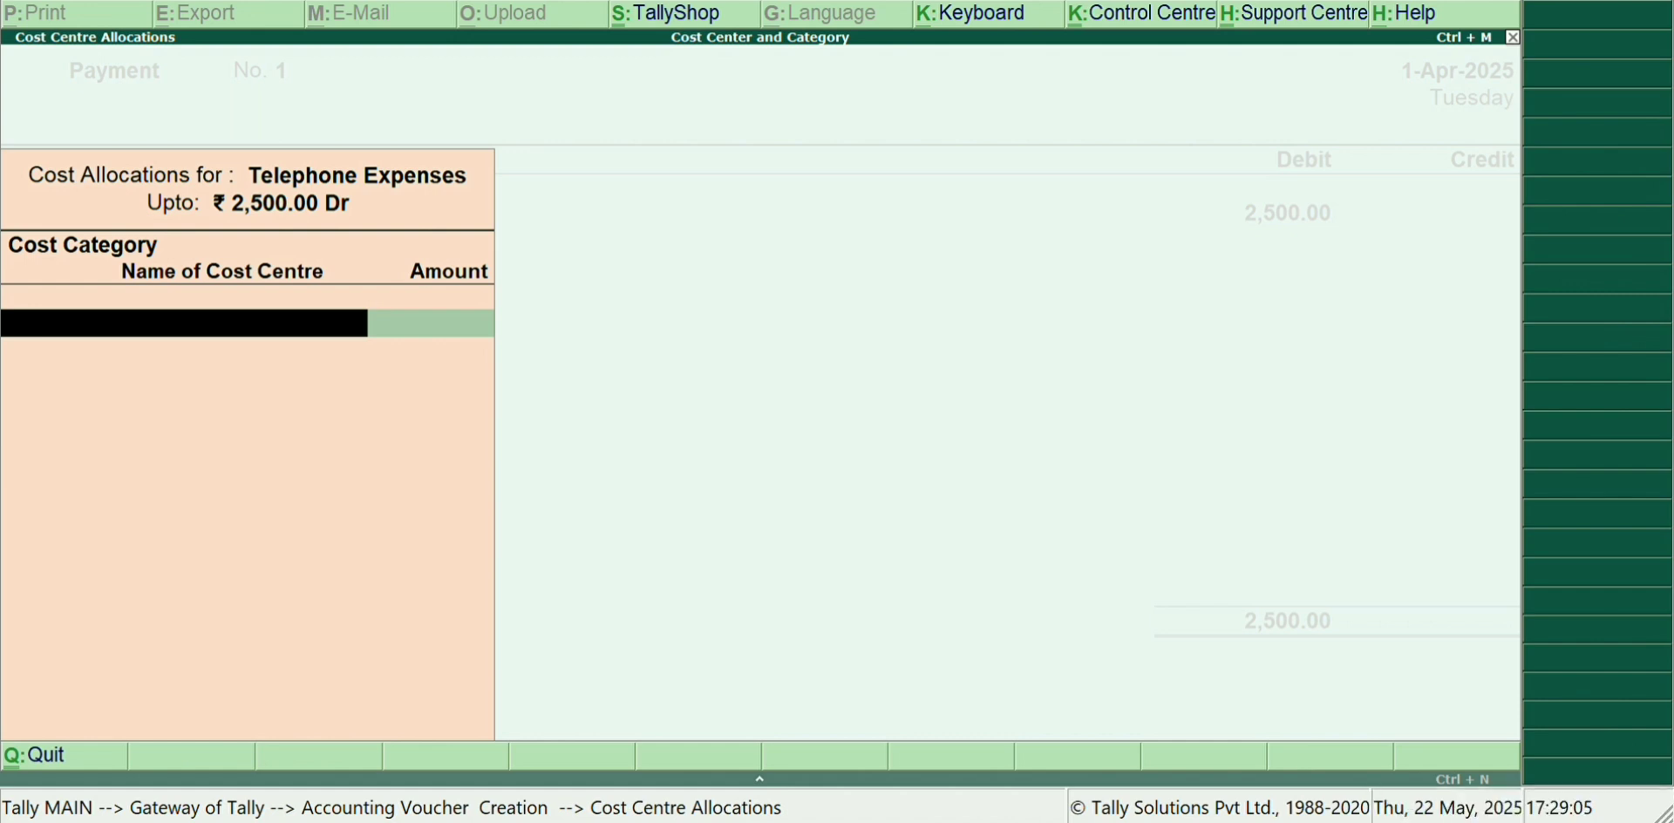
# Step: Allocate 2,500 to the Kolkata cost centre in the Branch category
pyautogui.write('B')
pyautogui.press('Return')
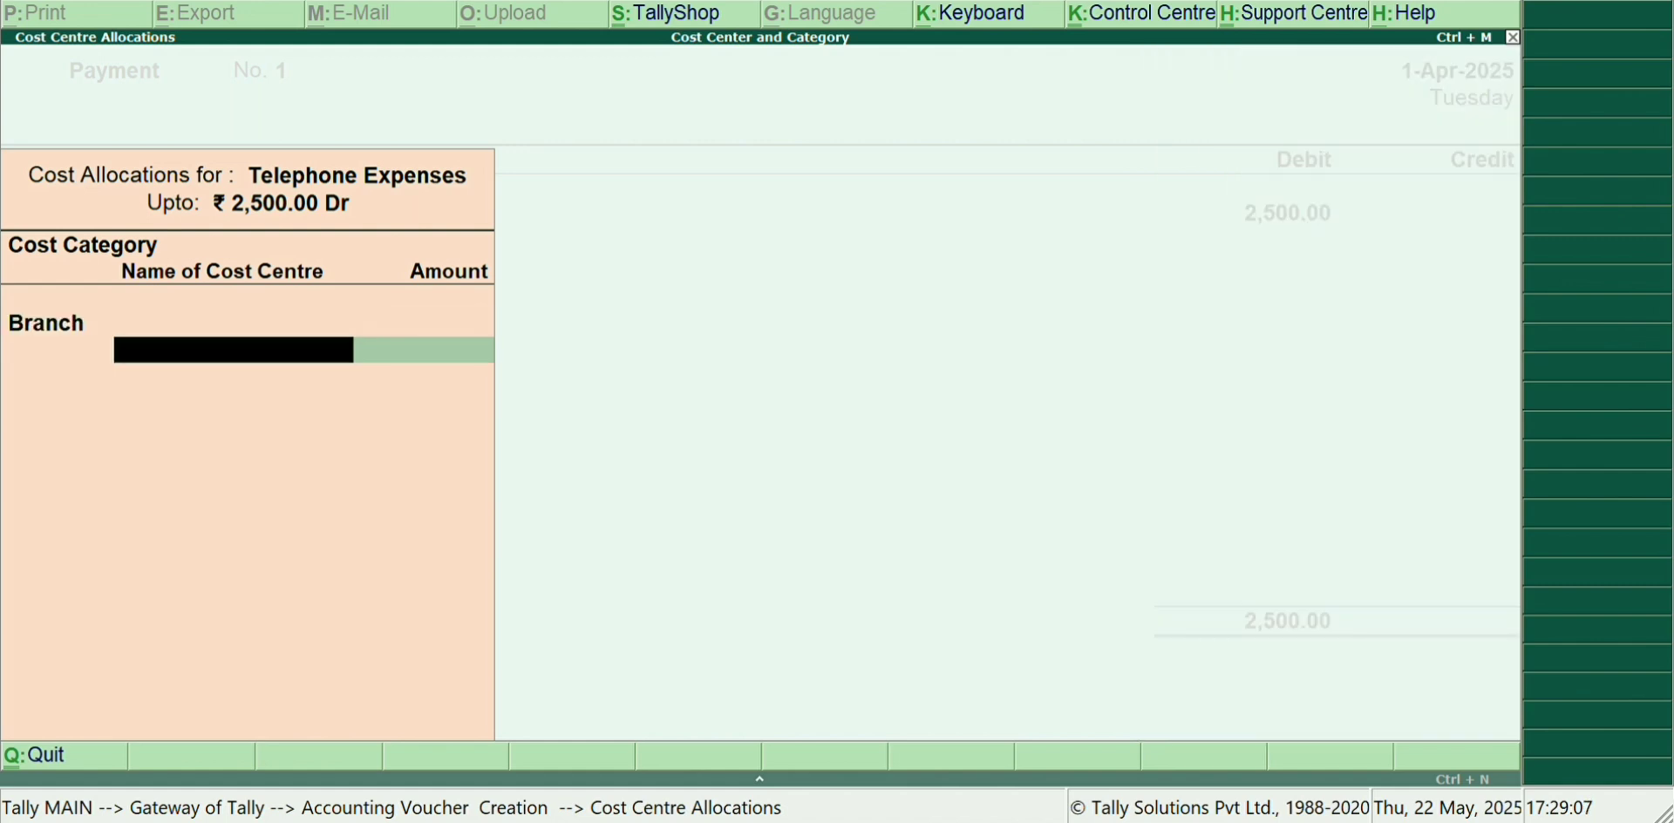
pyautogui.write('K')
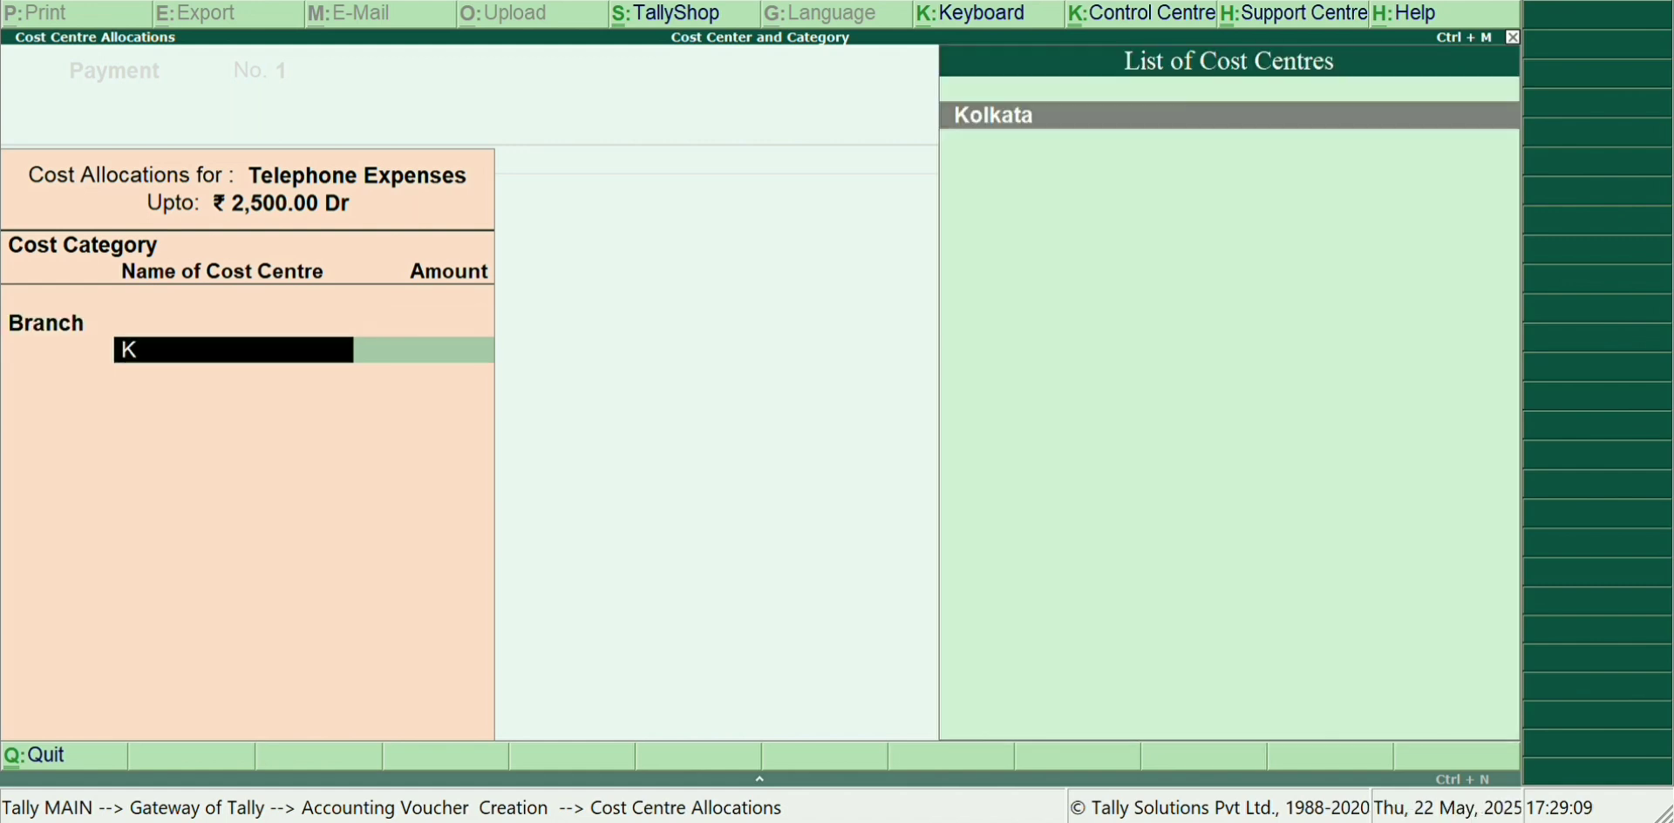
pyautogui.press('Return')
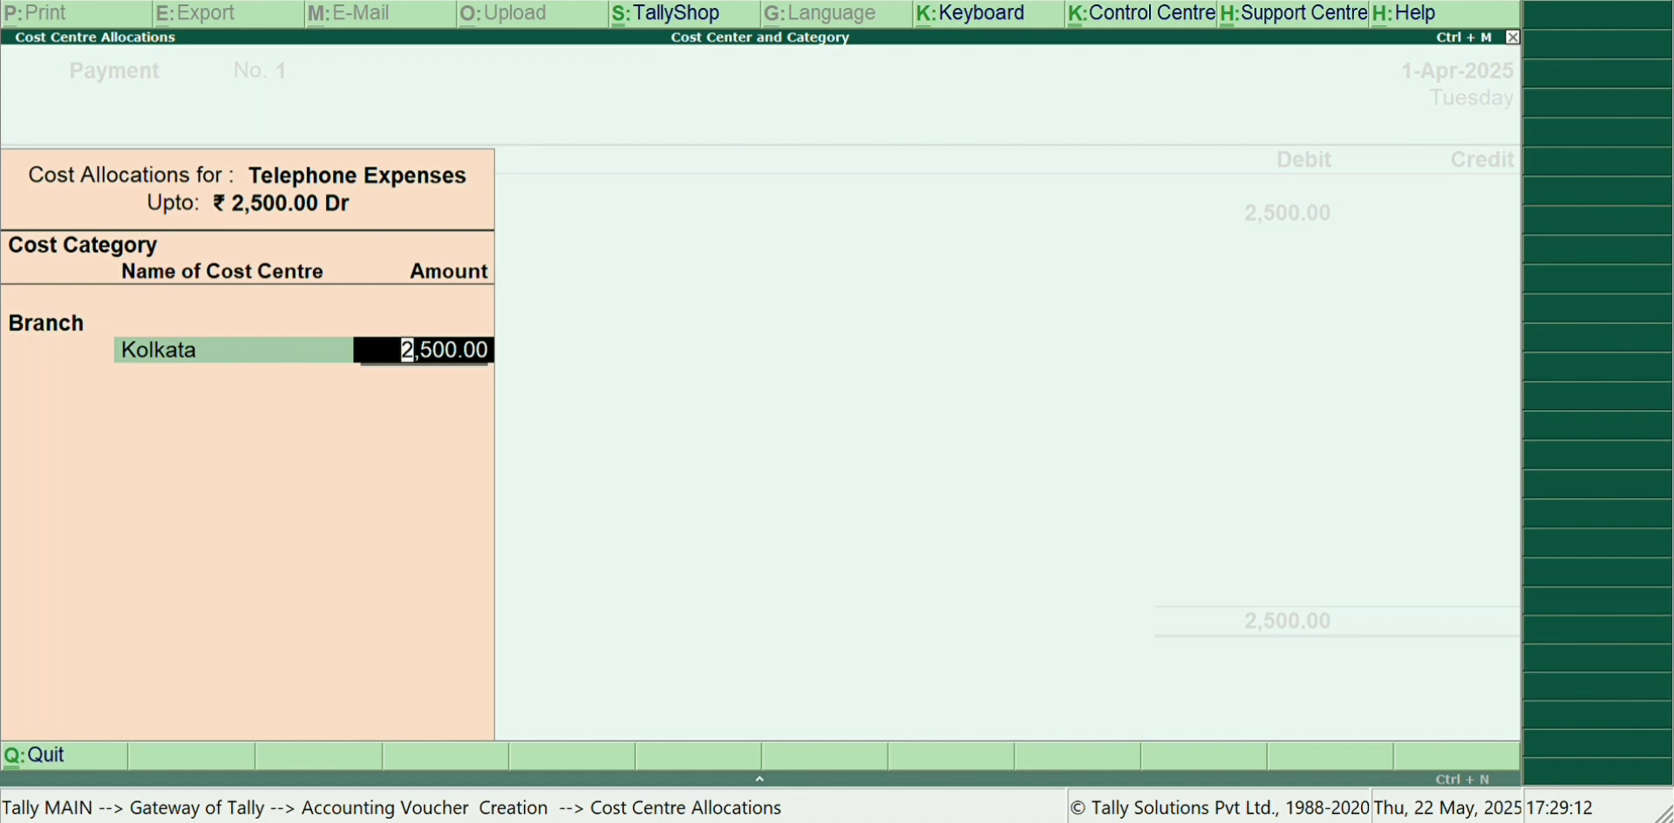
pyautogui.press('Return')
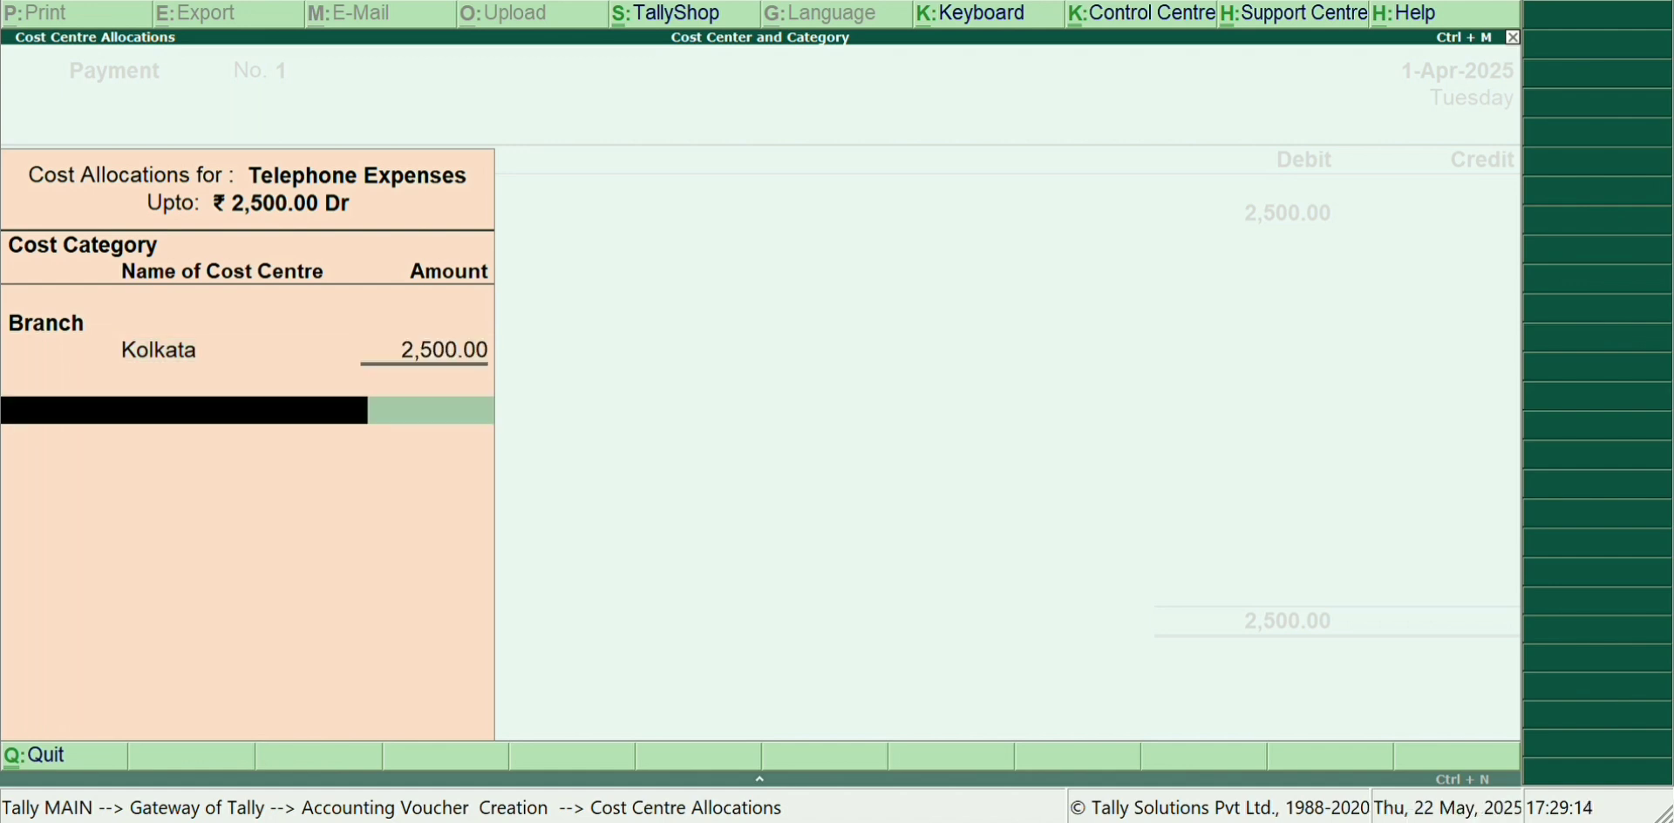
# Step: Allocate 2,500 to the Reaserch cost centre in the Deparment category
pyautogui.write('Deparment')
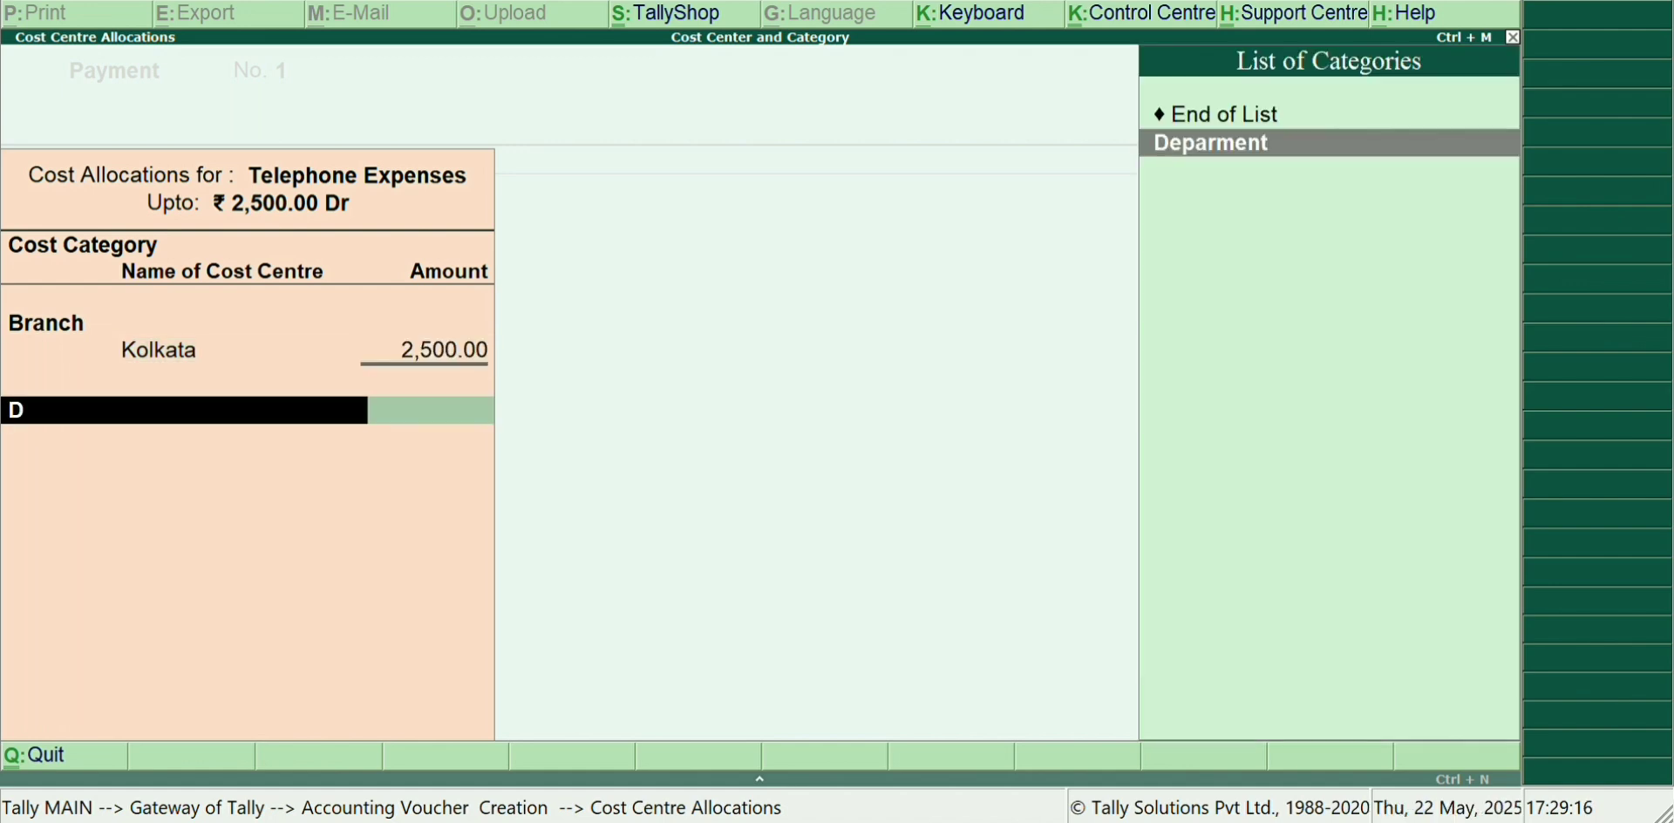
pyautogui.press('Return')
pyautogui.write('Re')
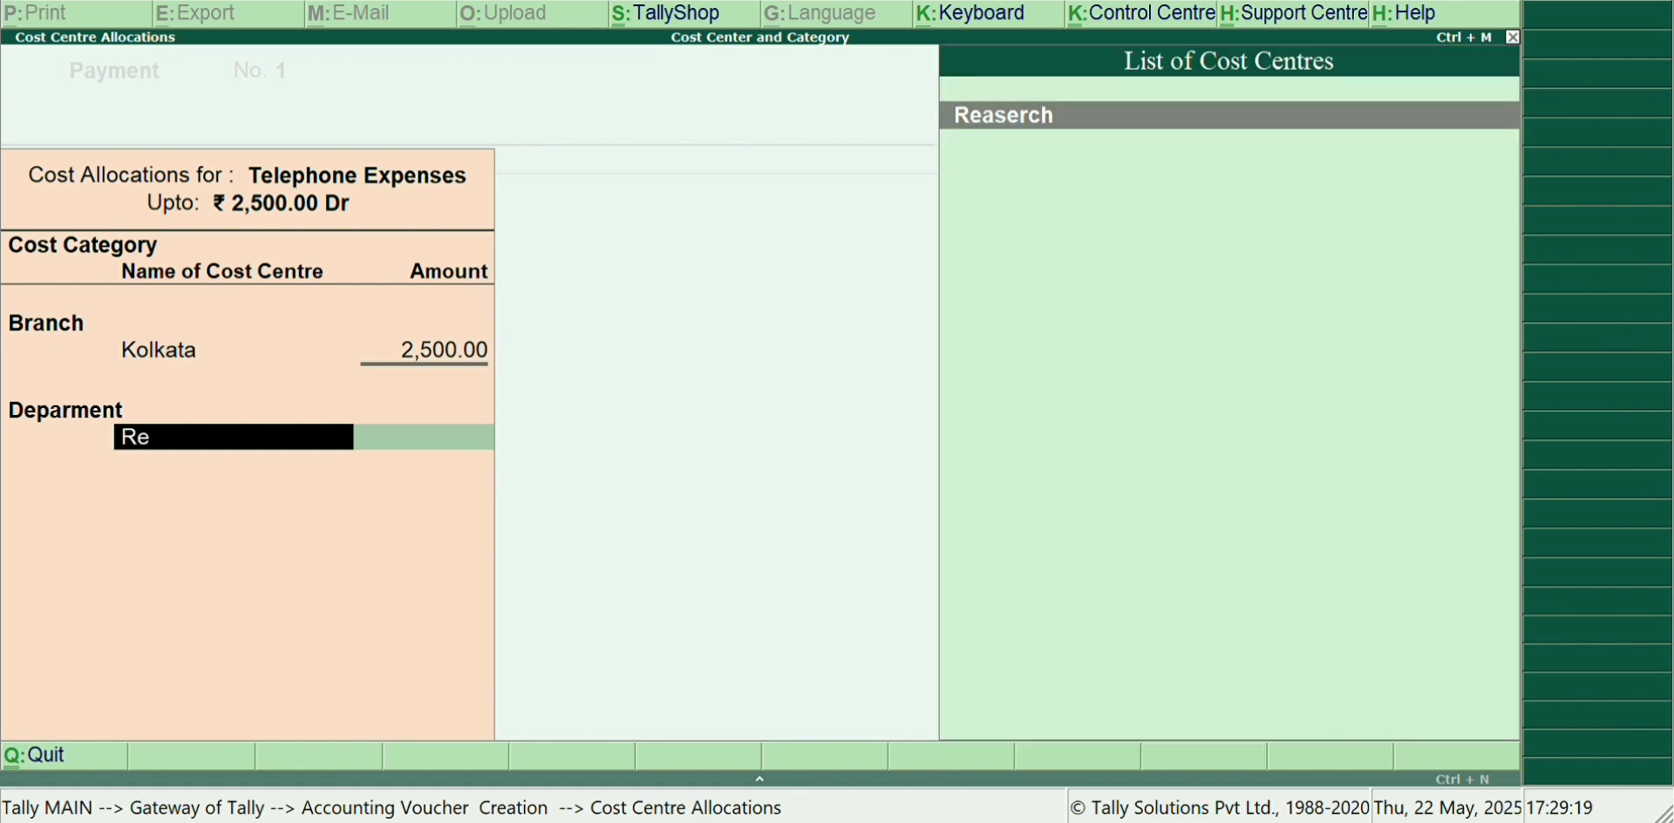
pyautogui.press('Return')
pyautogui.press('Return')
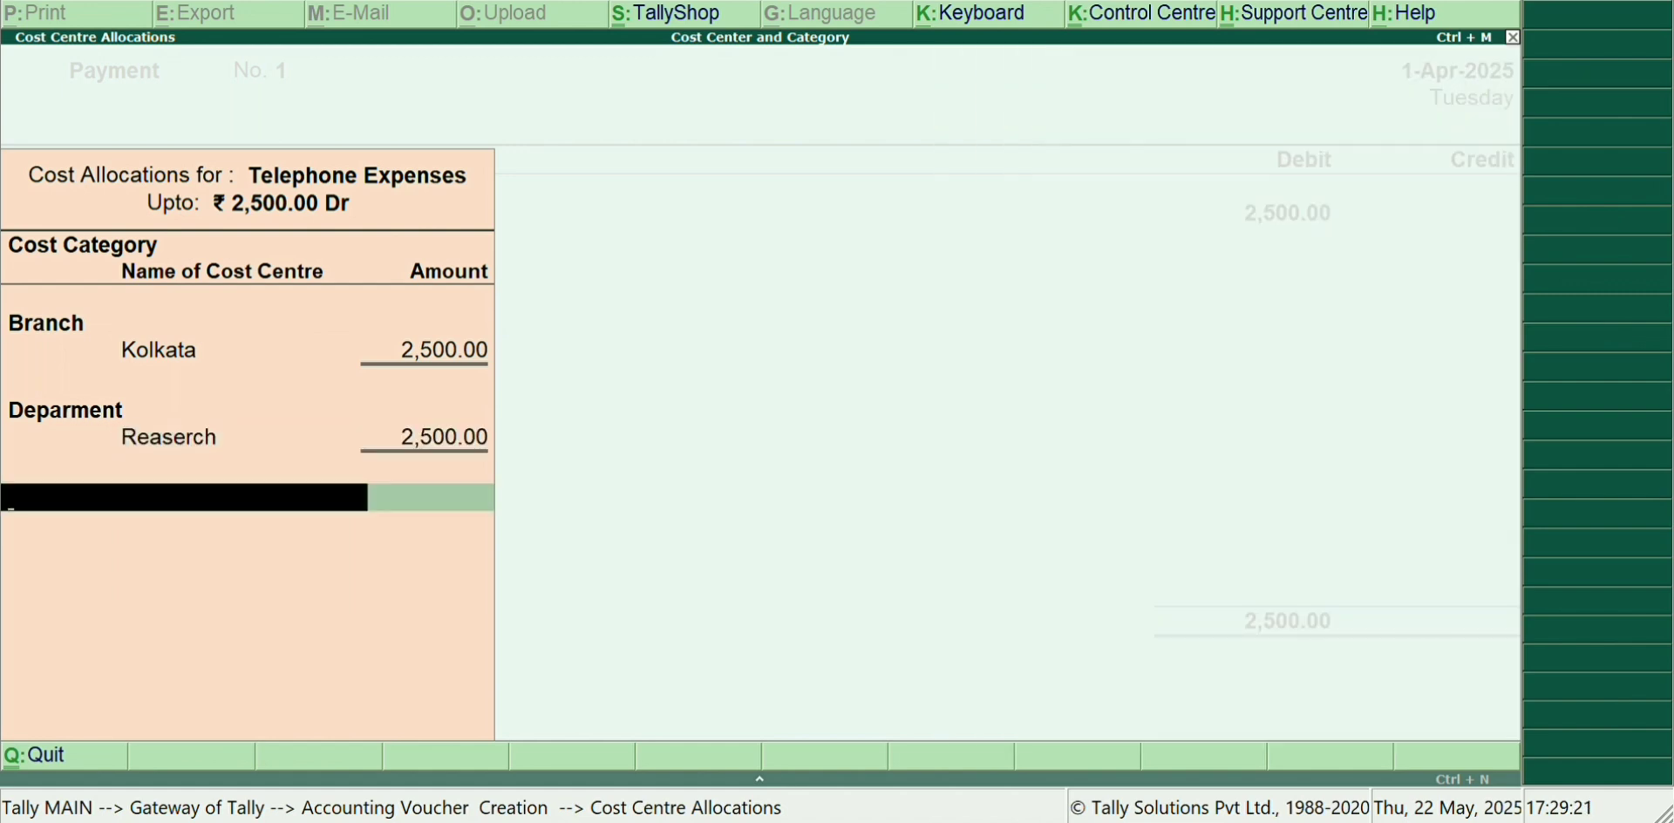
# Step: Allocate 2,500 to the Regional cost centre in the Manager category
pyautogui.write('Manager')
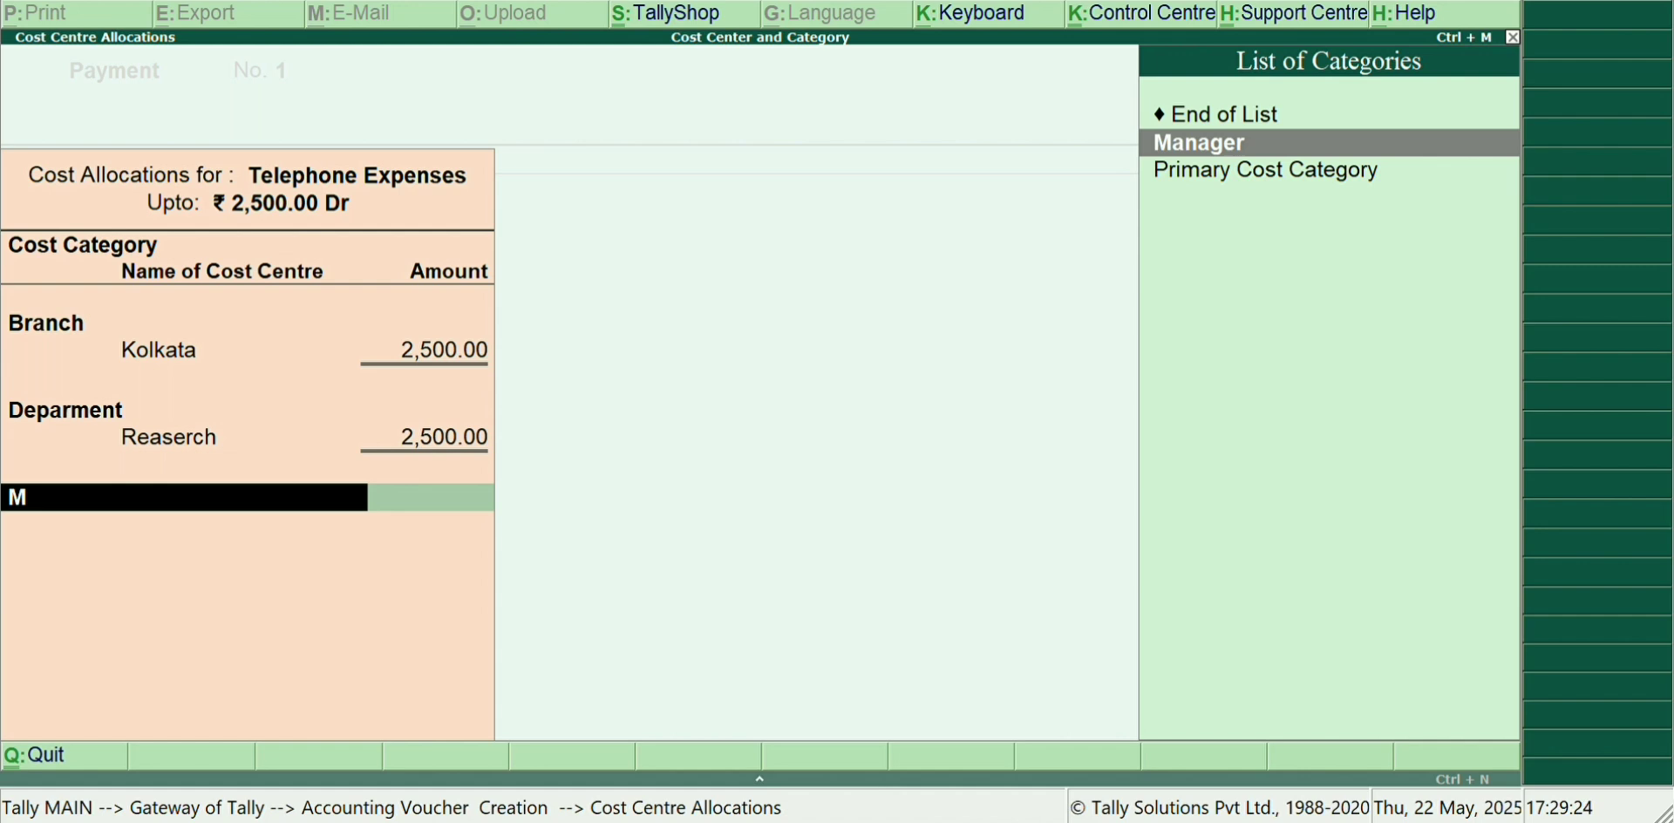
pyautogui.press('Return')
pyautogui.write('Re')
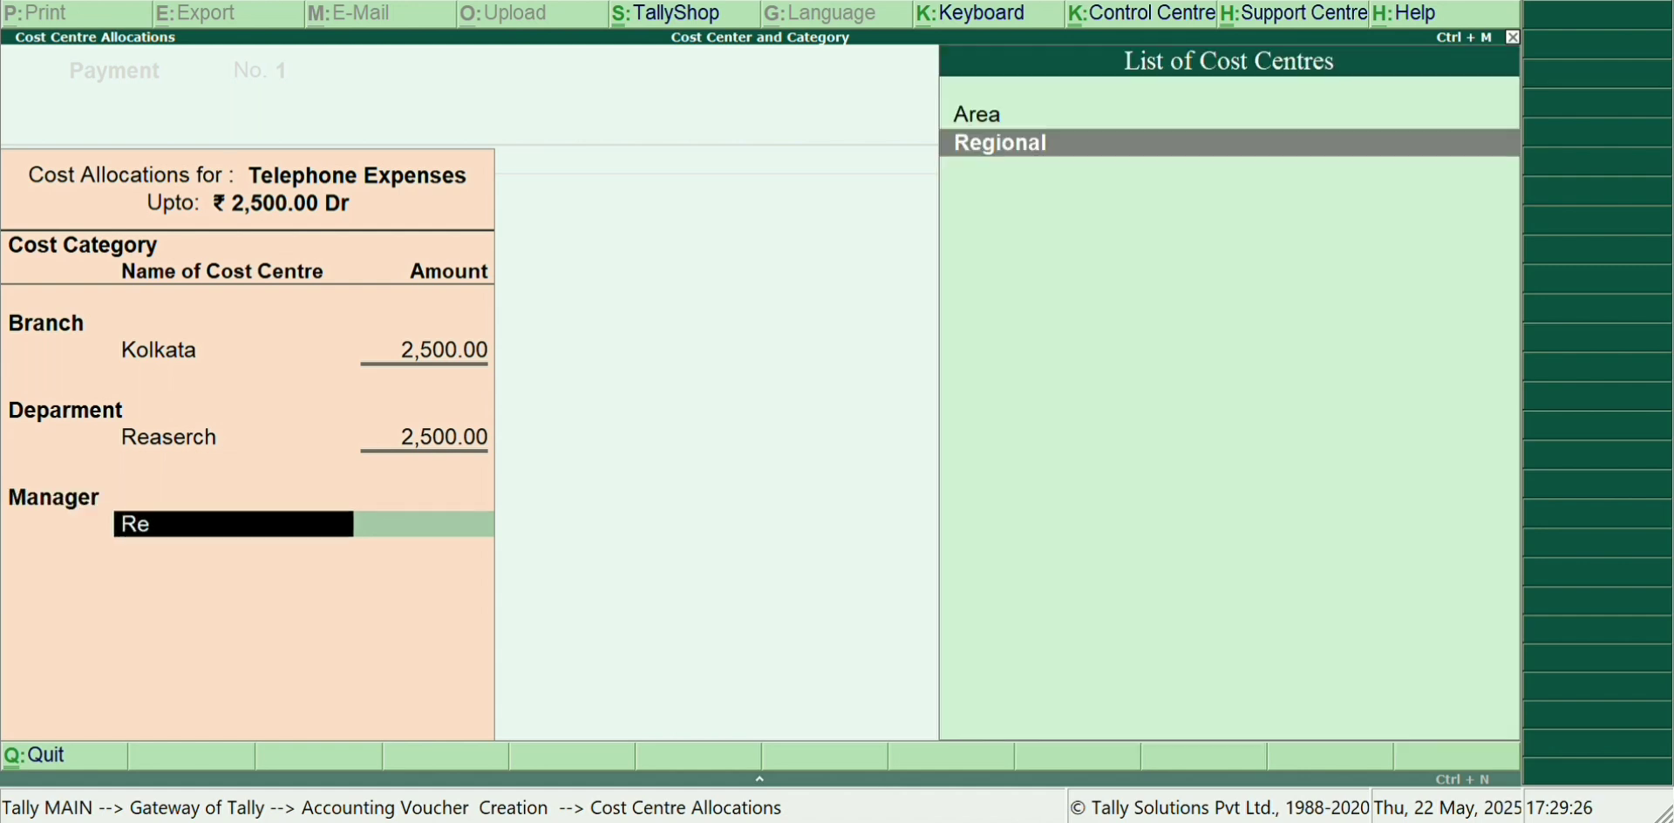
pyautogui.press('Return')
pyautogui.press('Return')
# Step: Allocate 2,500 to the first telephone number's cost centre in the Telephone category
pyautogui.write('Te')
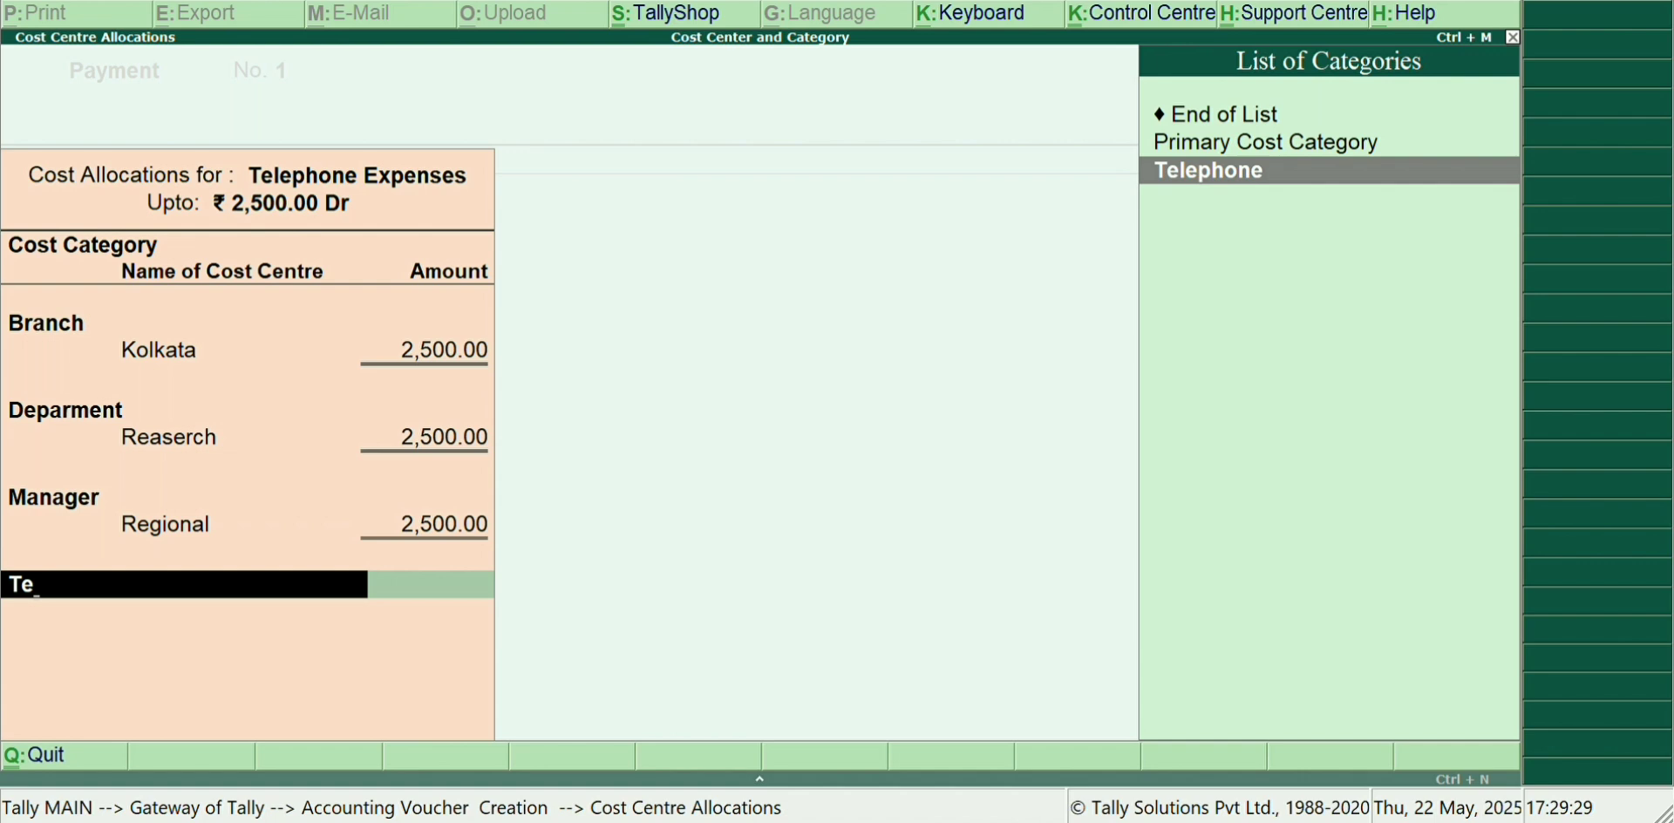
pyautogui.press('Return')
pyautogui.write('2')
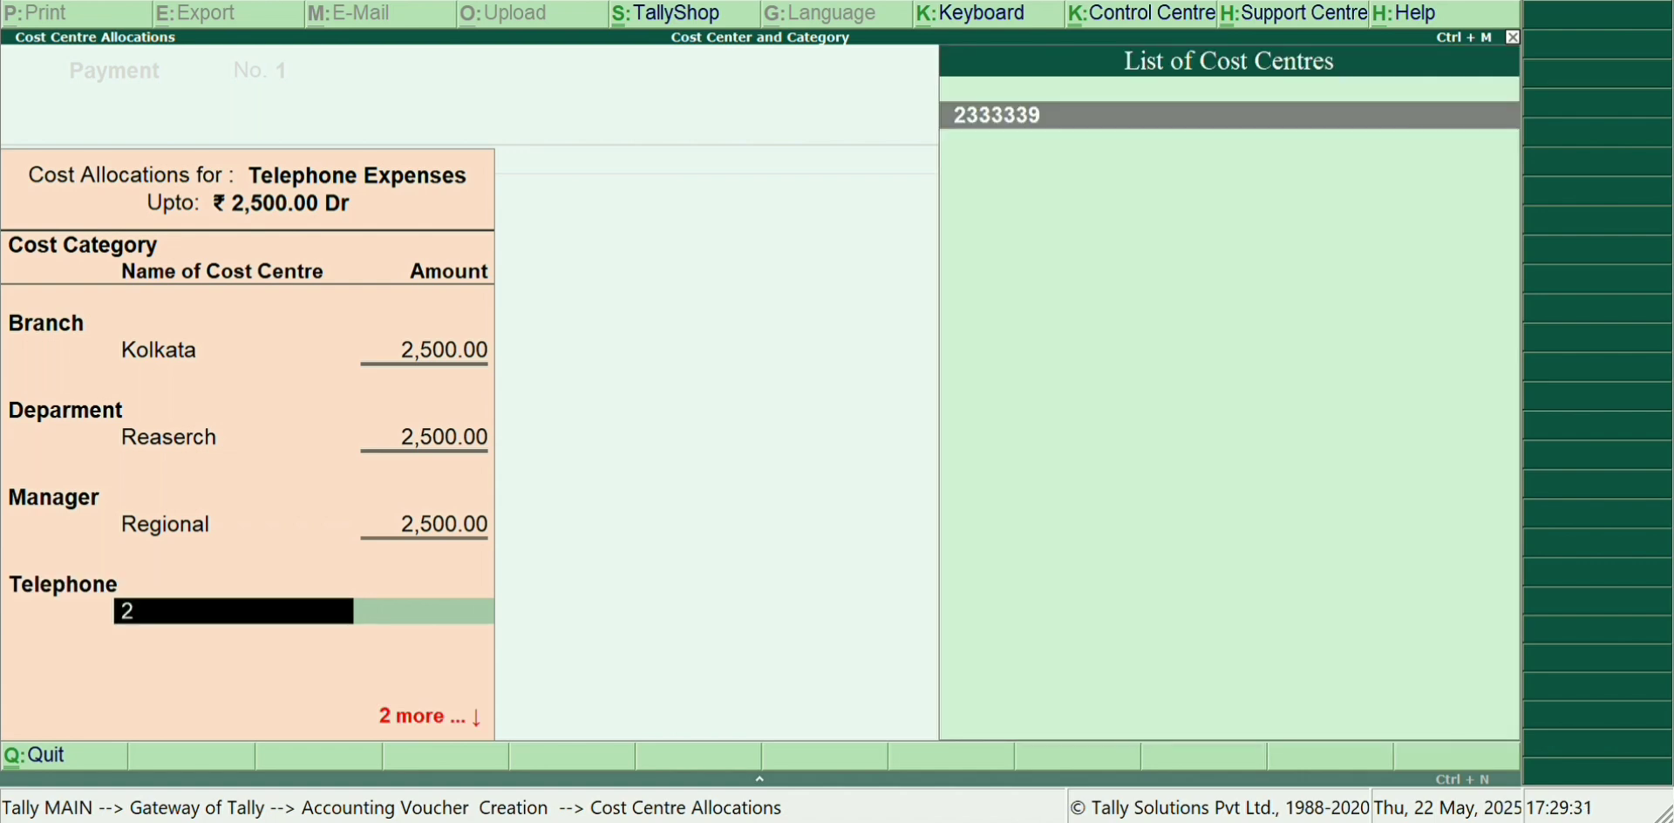
pyautogui.press('Return')
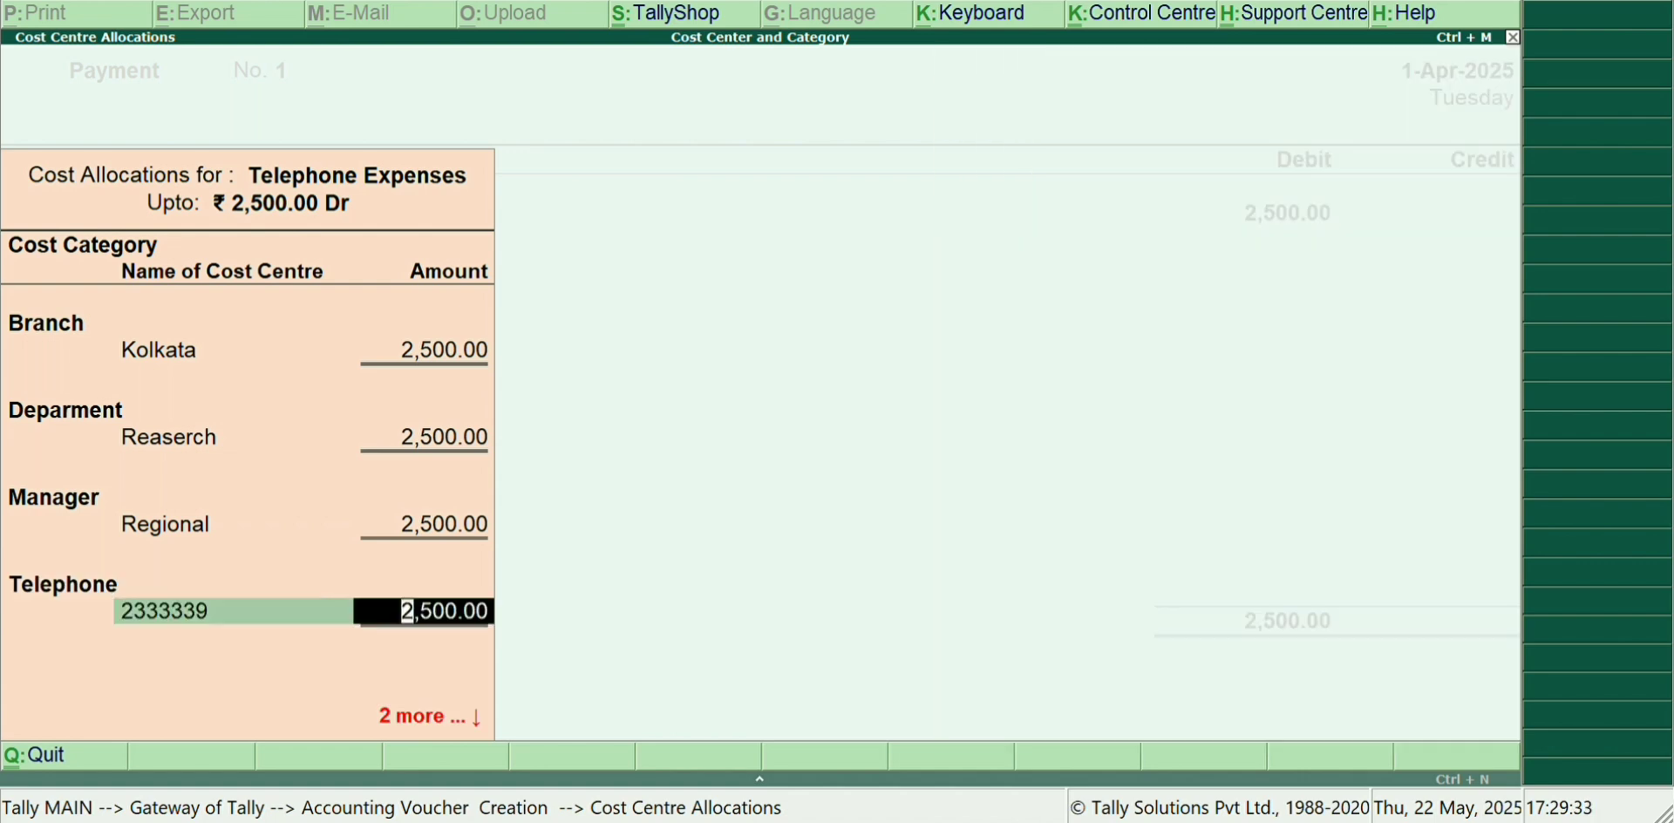
pyautogui.press('Return')
# Step: Close the cost allocations, credit Cash with 2,500 and save the payment voucher
pyautogui.press('Return')
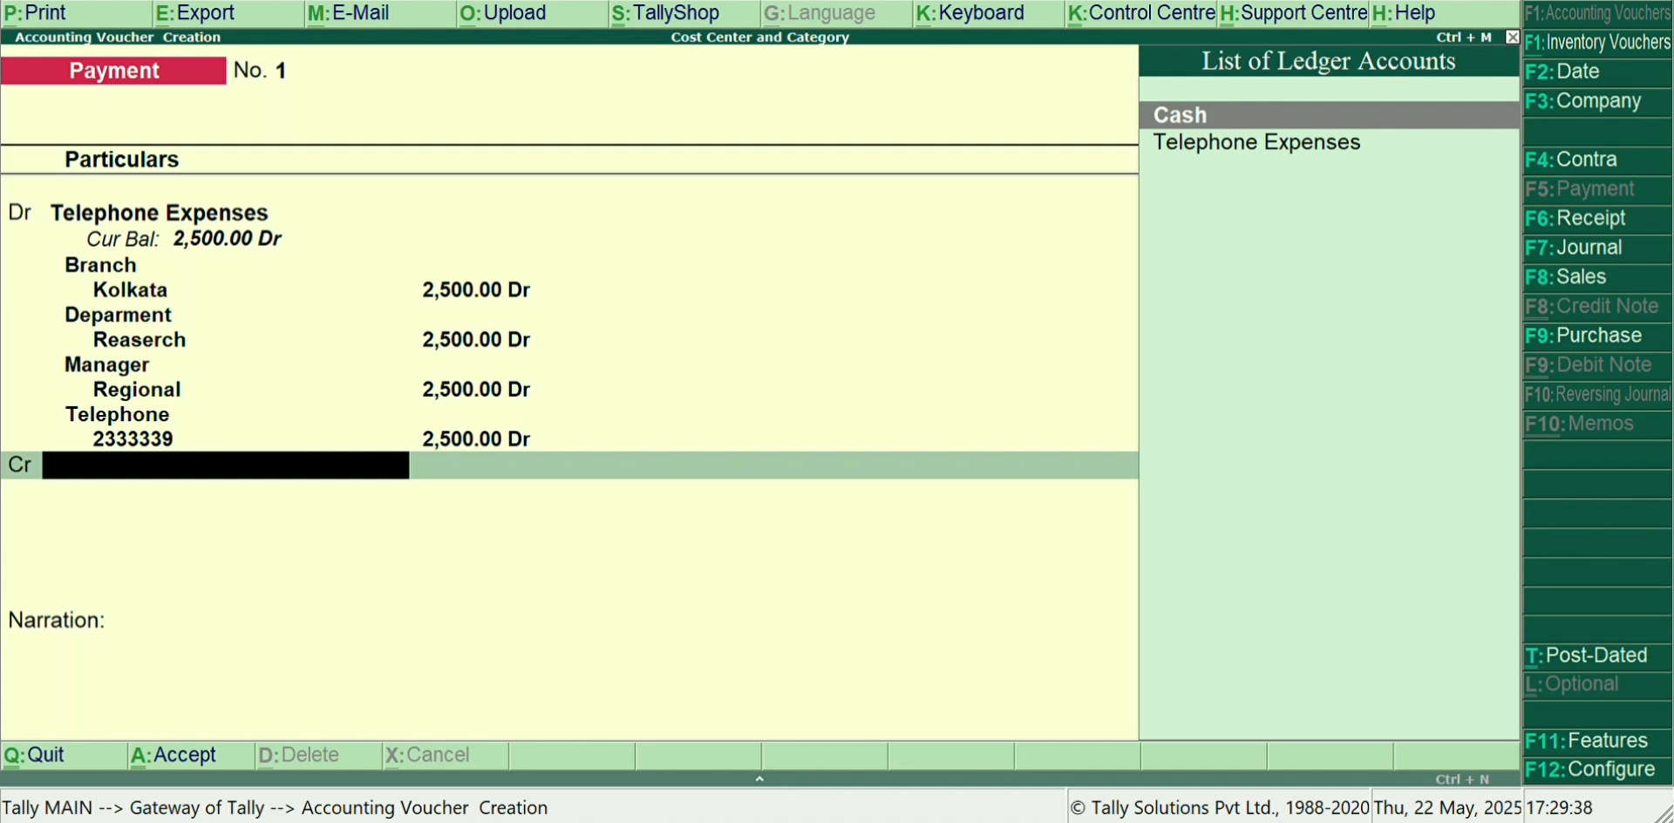
pyautogui.press('Return')
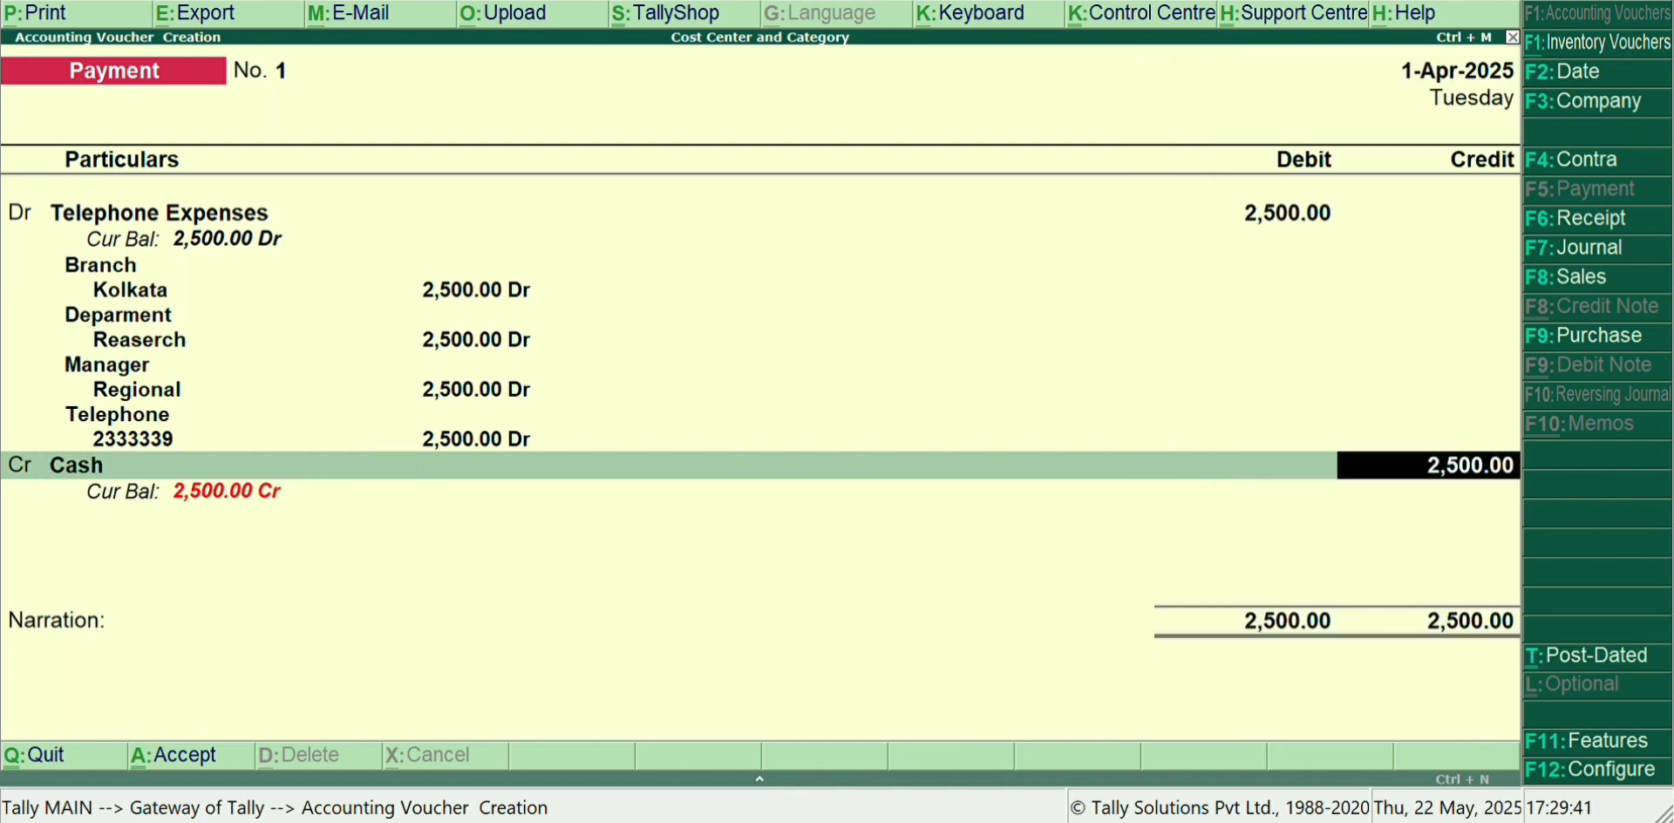
pyautogui.hotkey('ctrl', 'a')
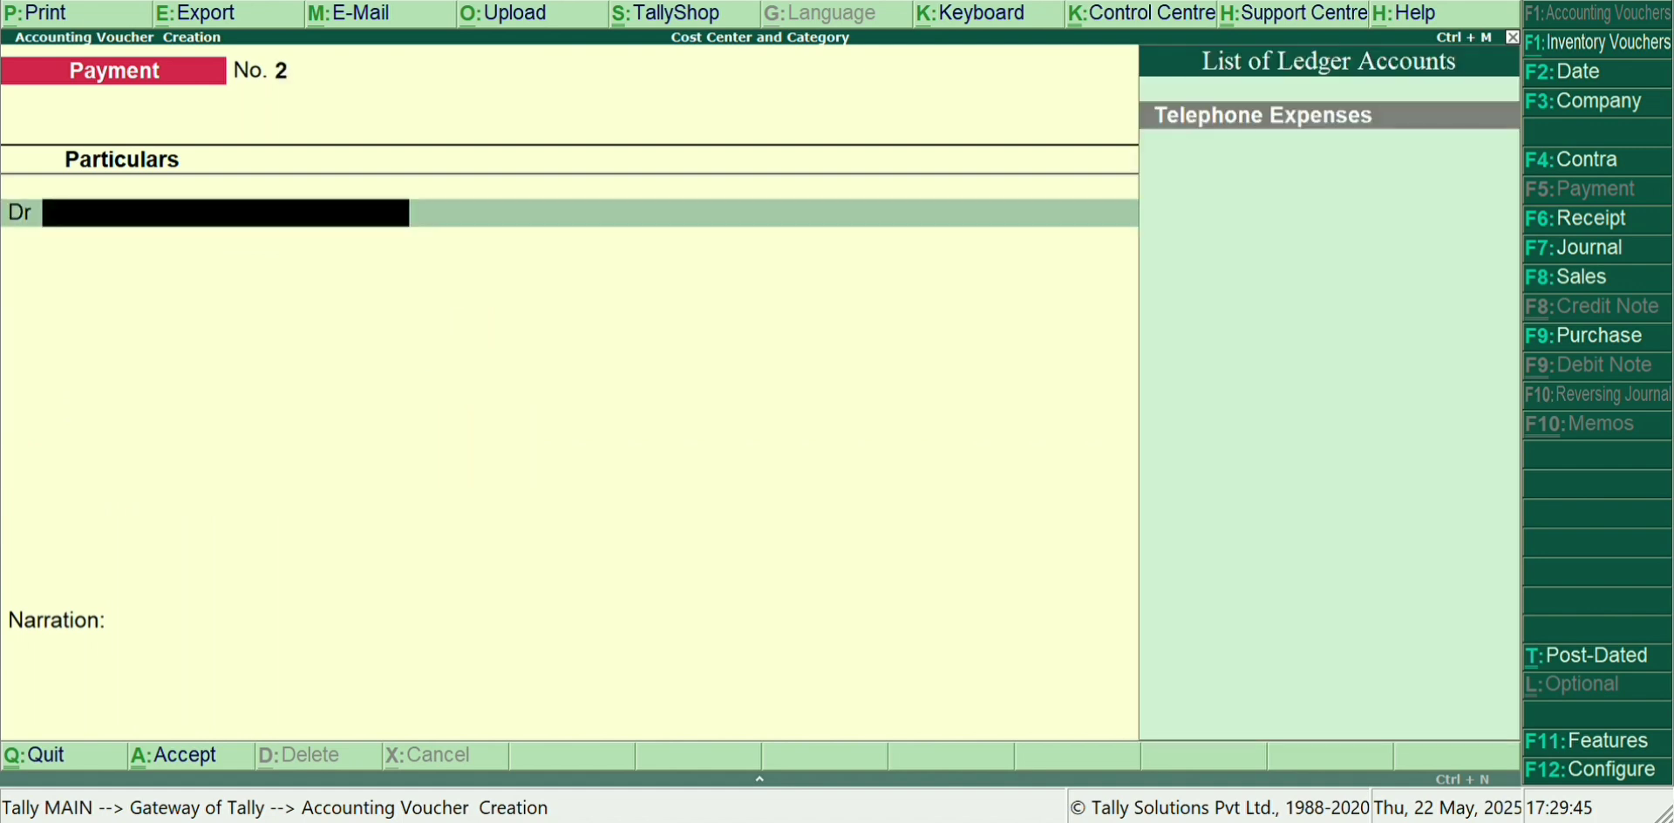
# Step: Debit Telephone Expenses with 7,500 in the second payment voucher and proceed to its cost centre allocations
pyautogui.press('Return')
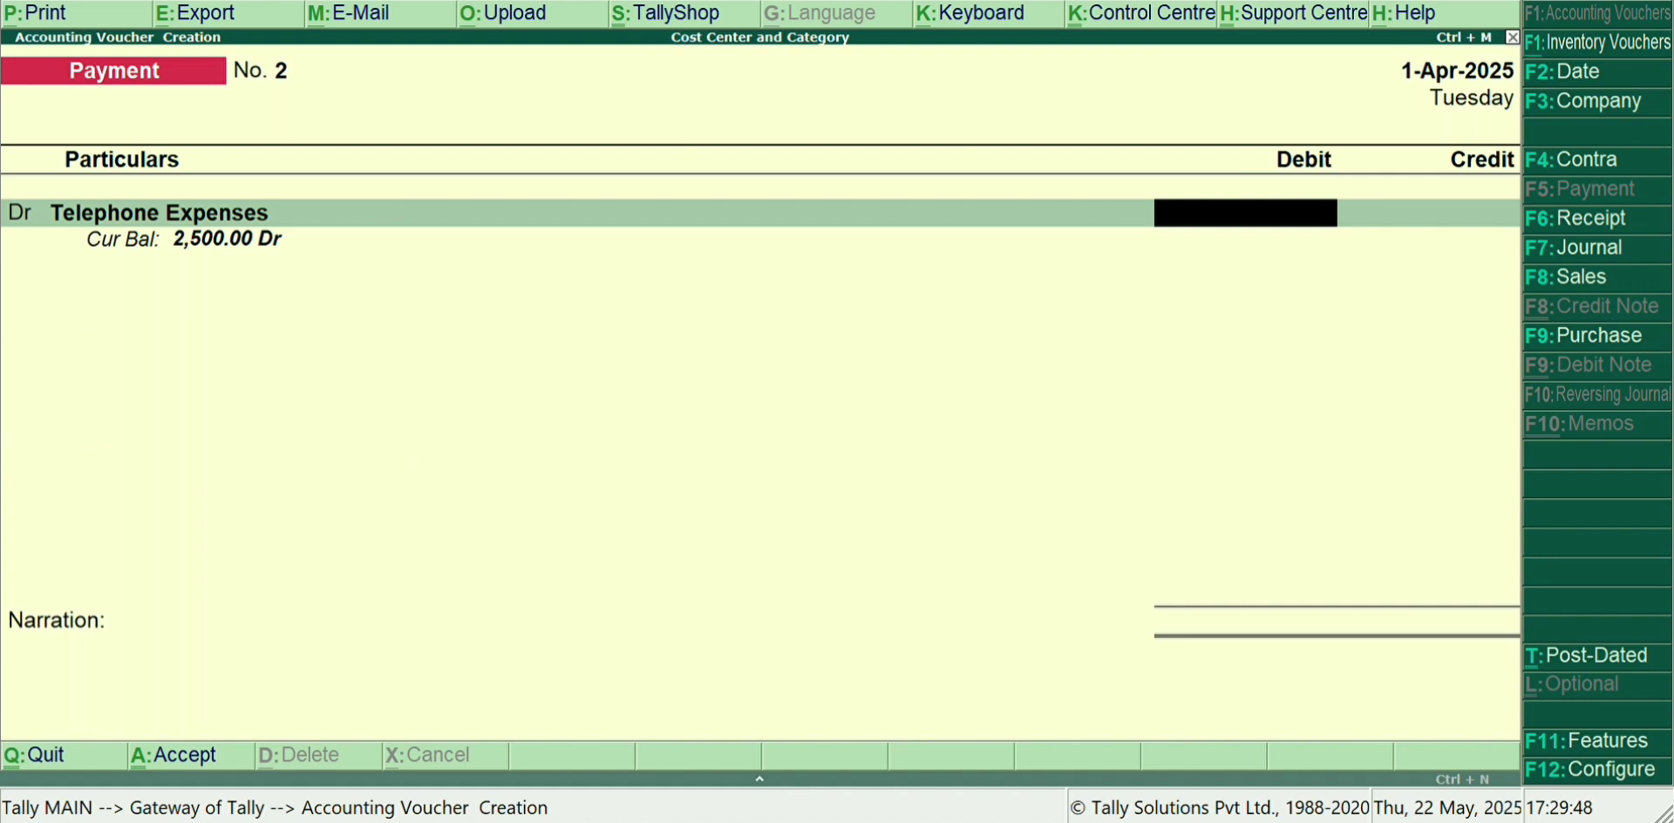
pyautogui.write('7500')
pyautogui.press('Return')
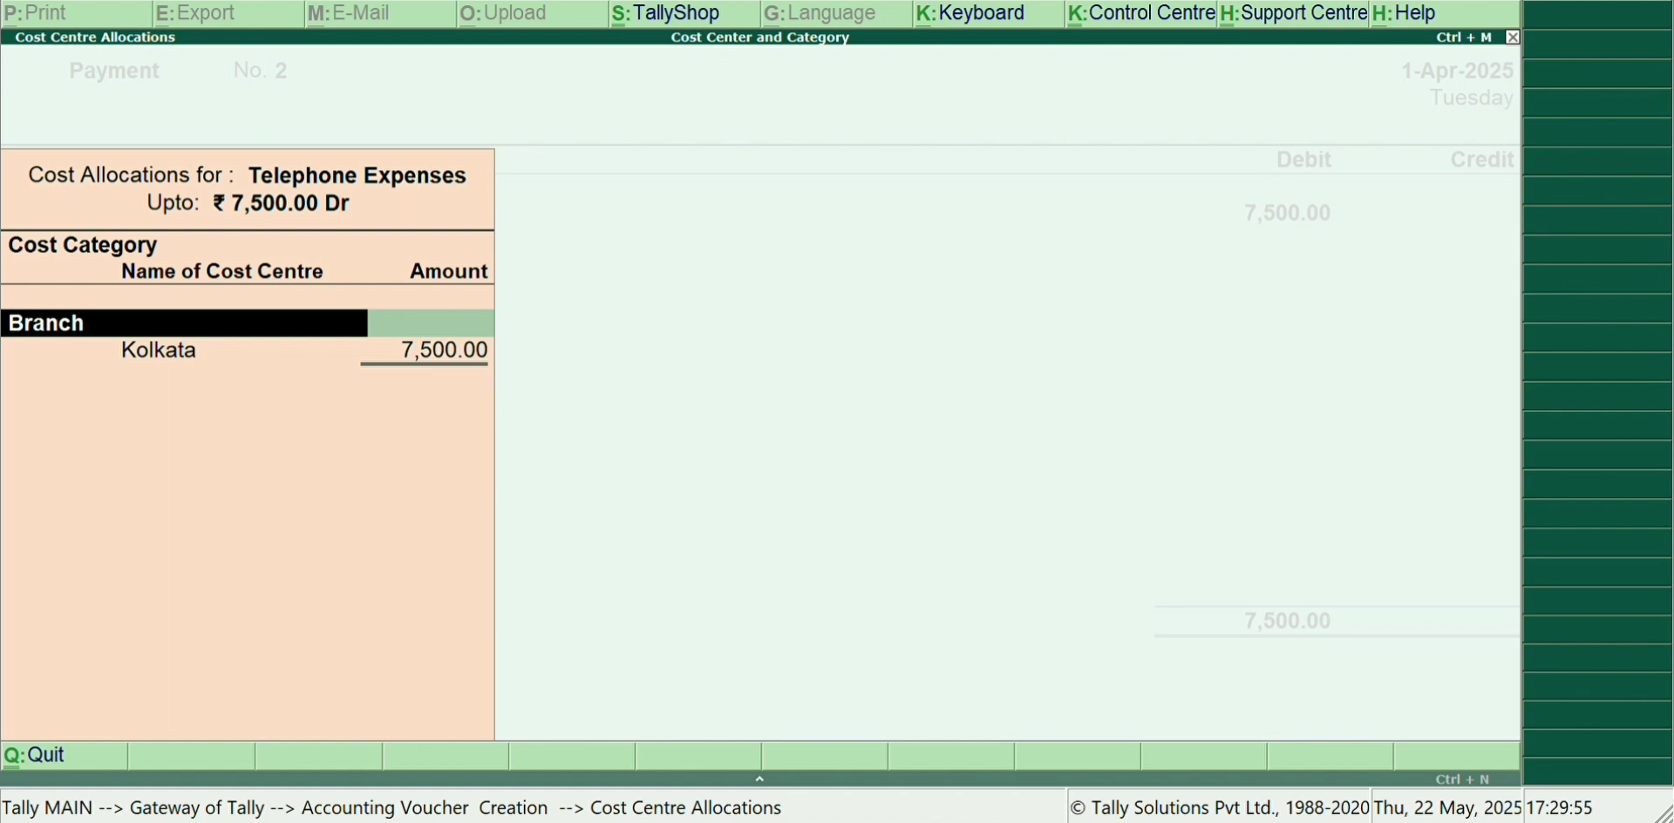
# Step: Allocate 7,500 to the Mumabai cost centre in the Branch category
pyautogui.press('Return')
pyautogui.write('Mumabai')
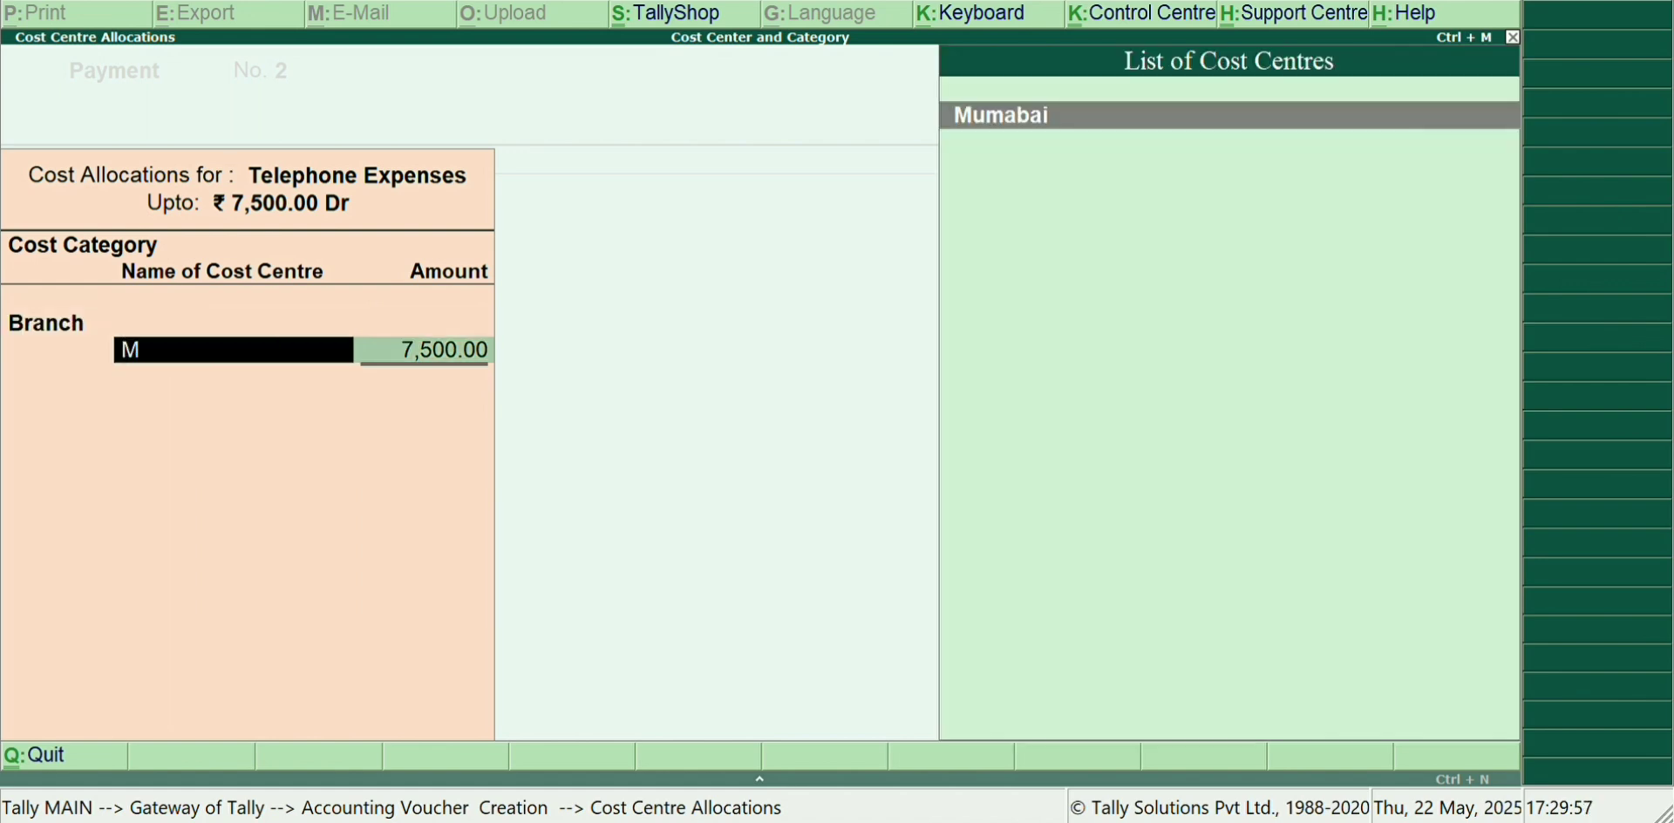
pyautogui.press('Return')
pyautogui.press('Return')
# Step: Allocate 7,500 to the Accounts cost centre in the Deparment category of the second payment voucher
pyautogui.write('Deparment')
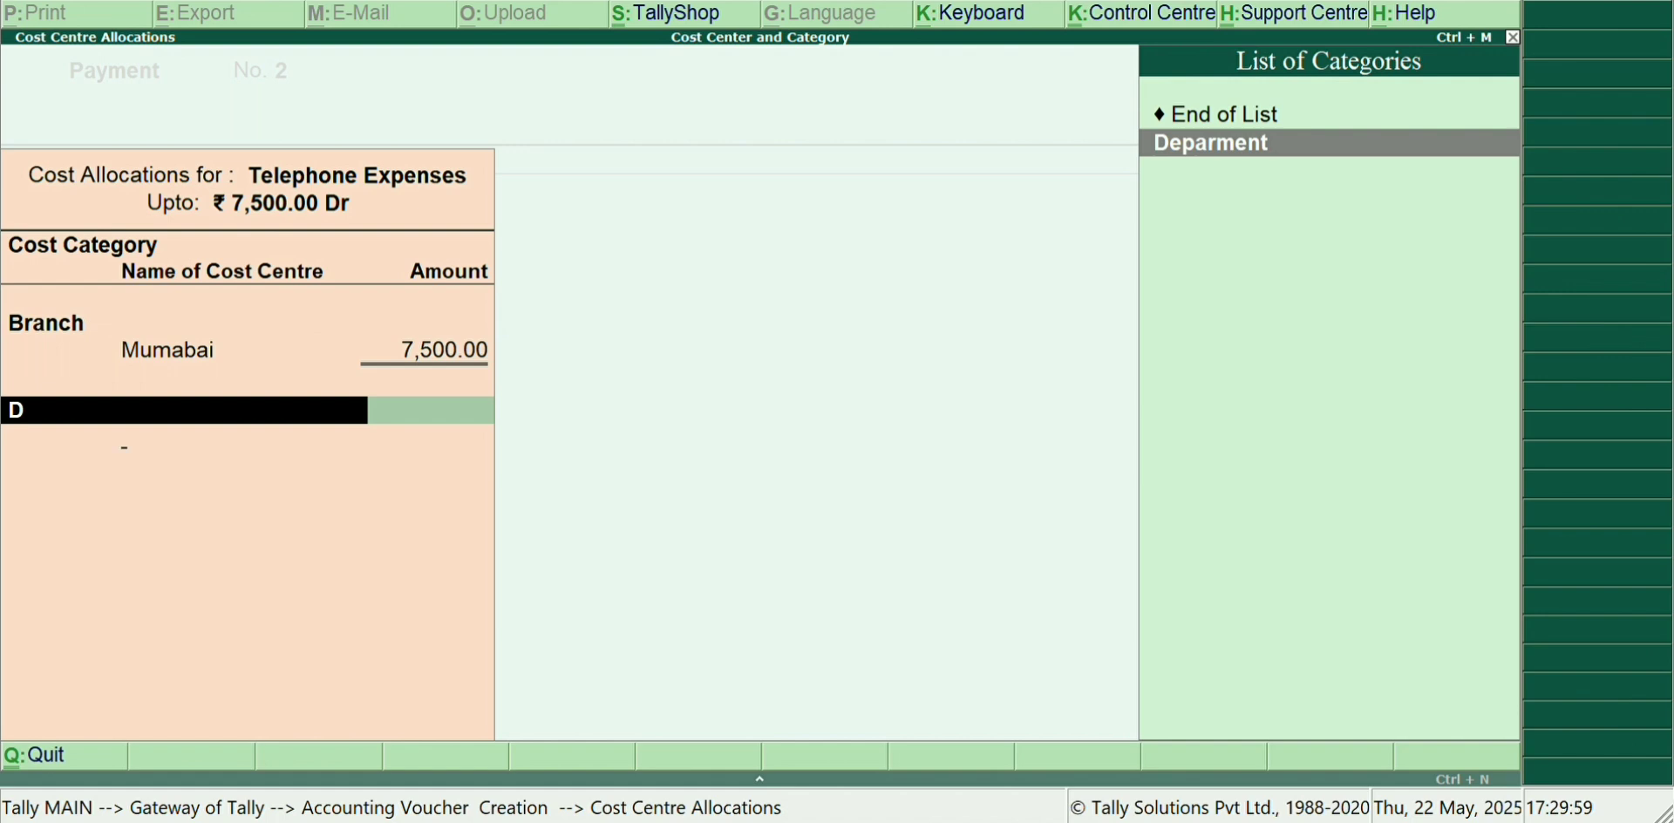
pyautogui.press('Return')
pyautogui.write('A')
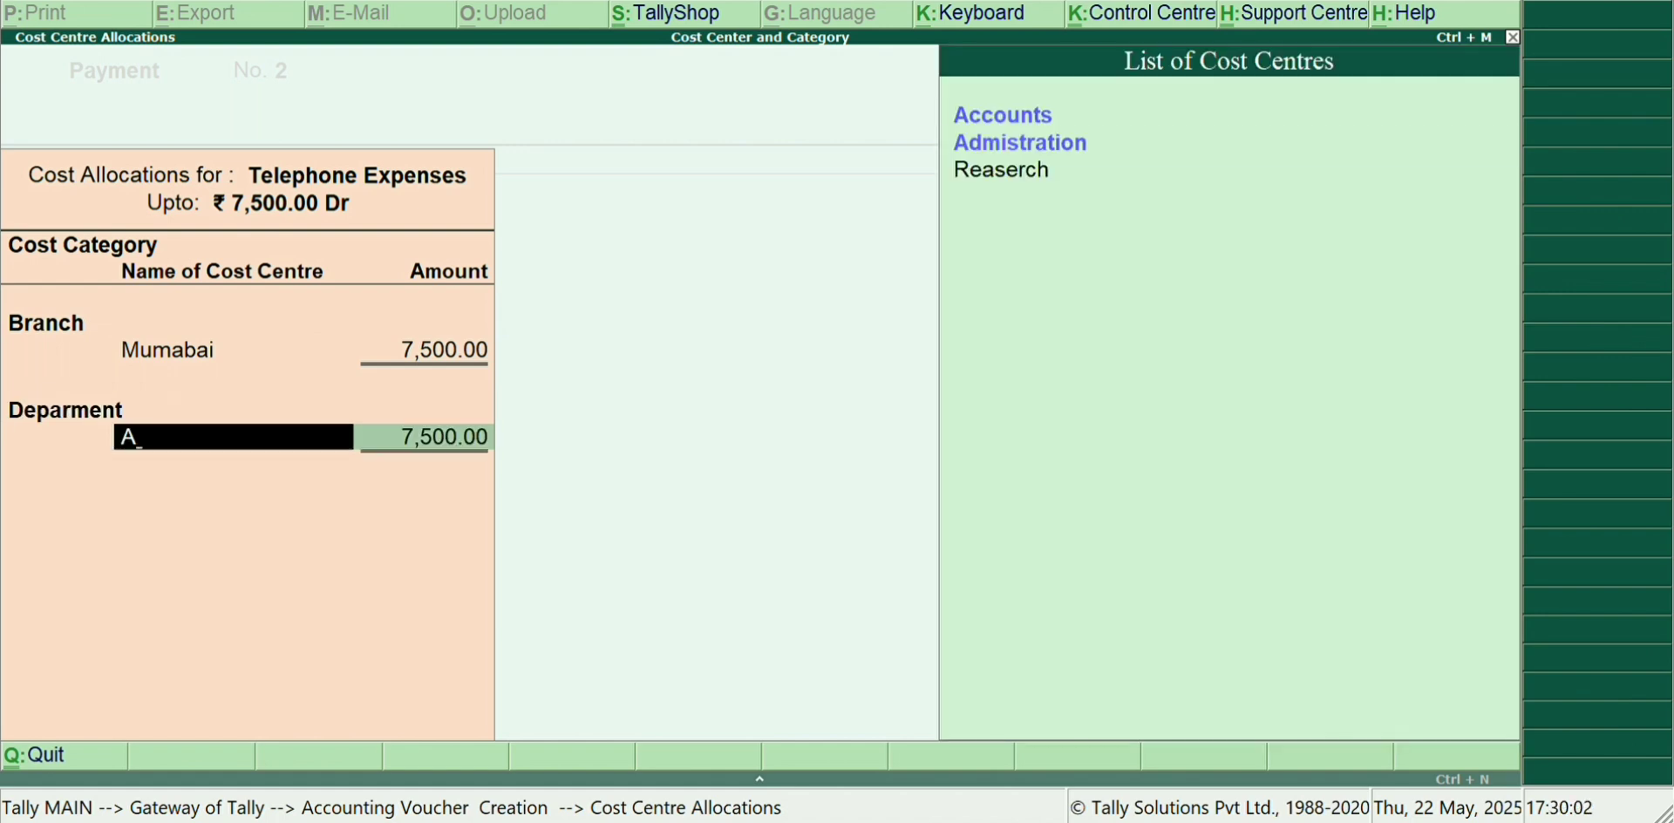
pyautogui.press('Down')
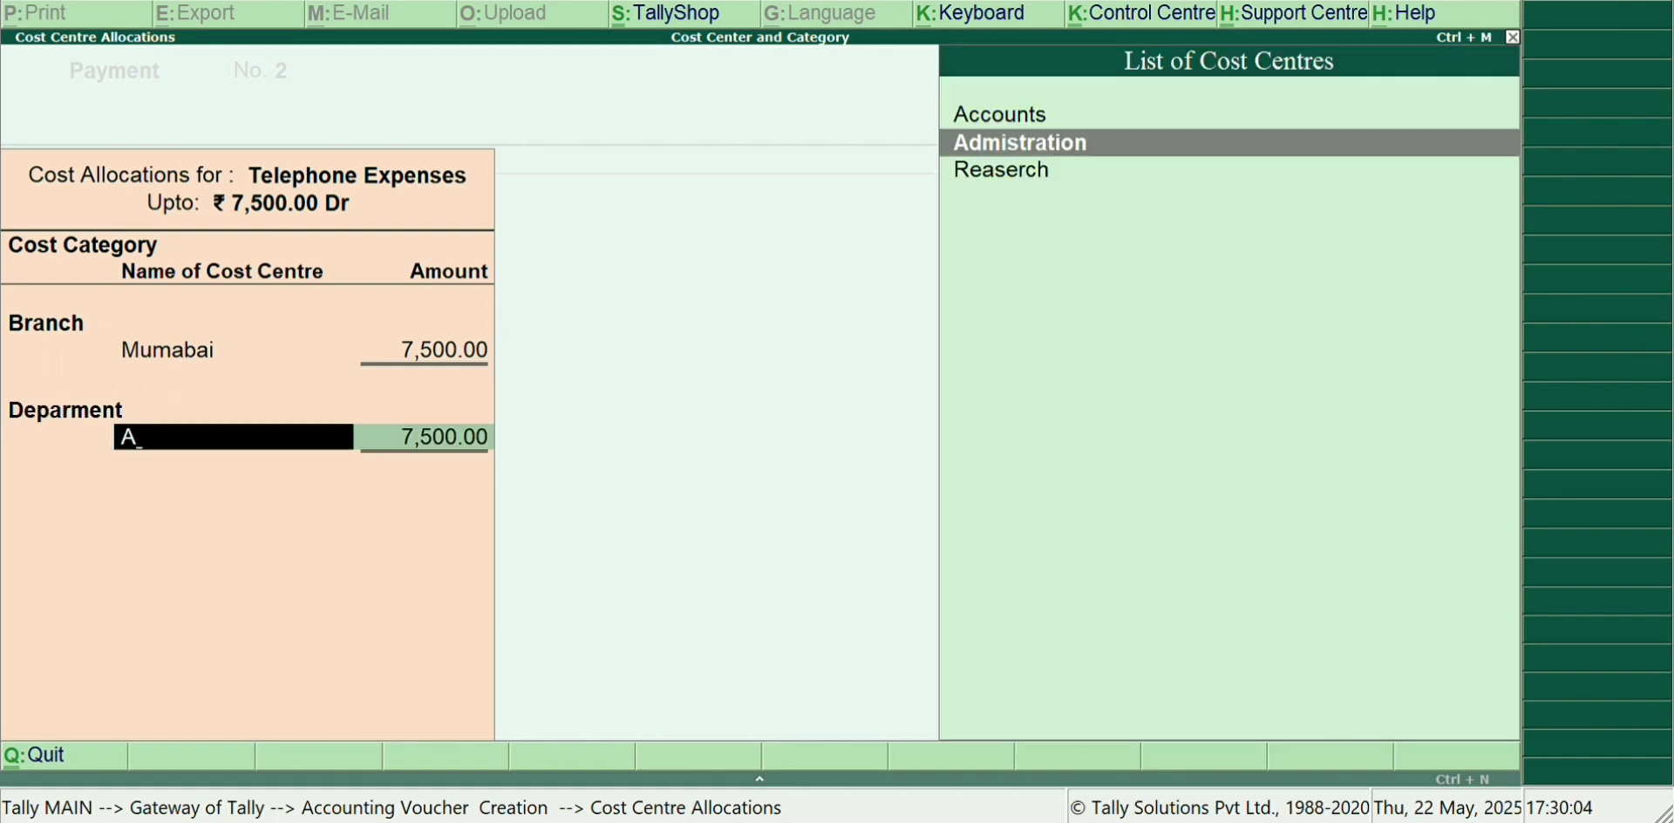
pyautogui.press('BackSpace')
pyautogui.press('Up')
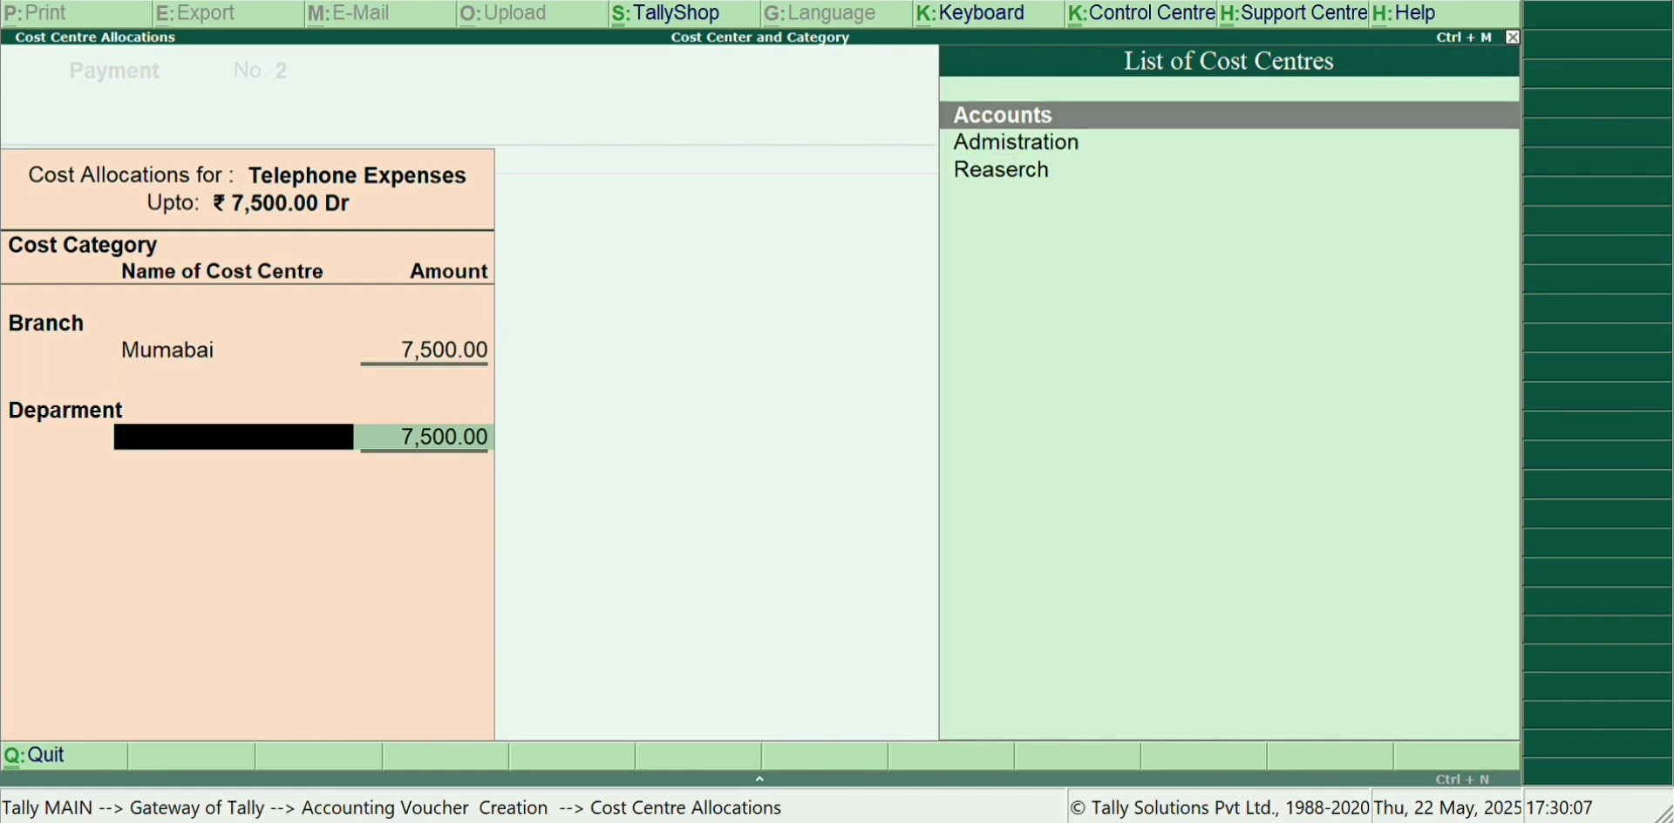
pyautogui.press('Return')
pyautogui.press('Return')
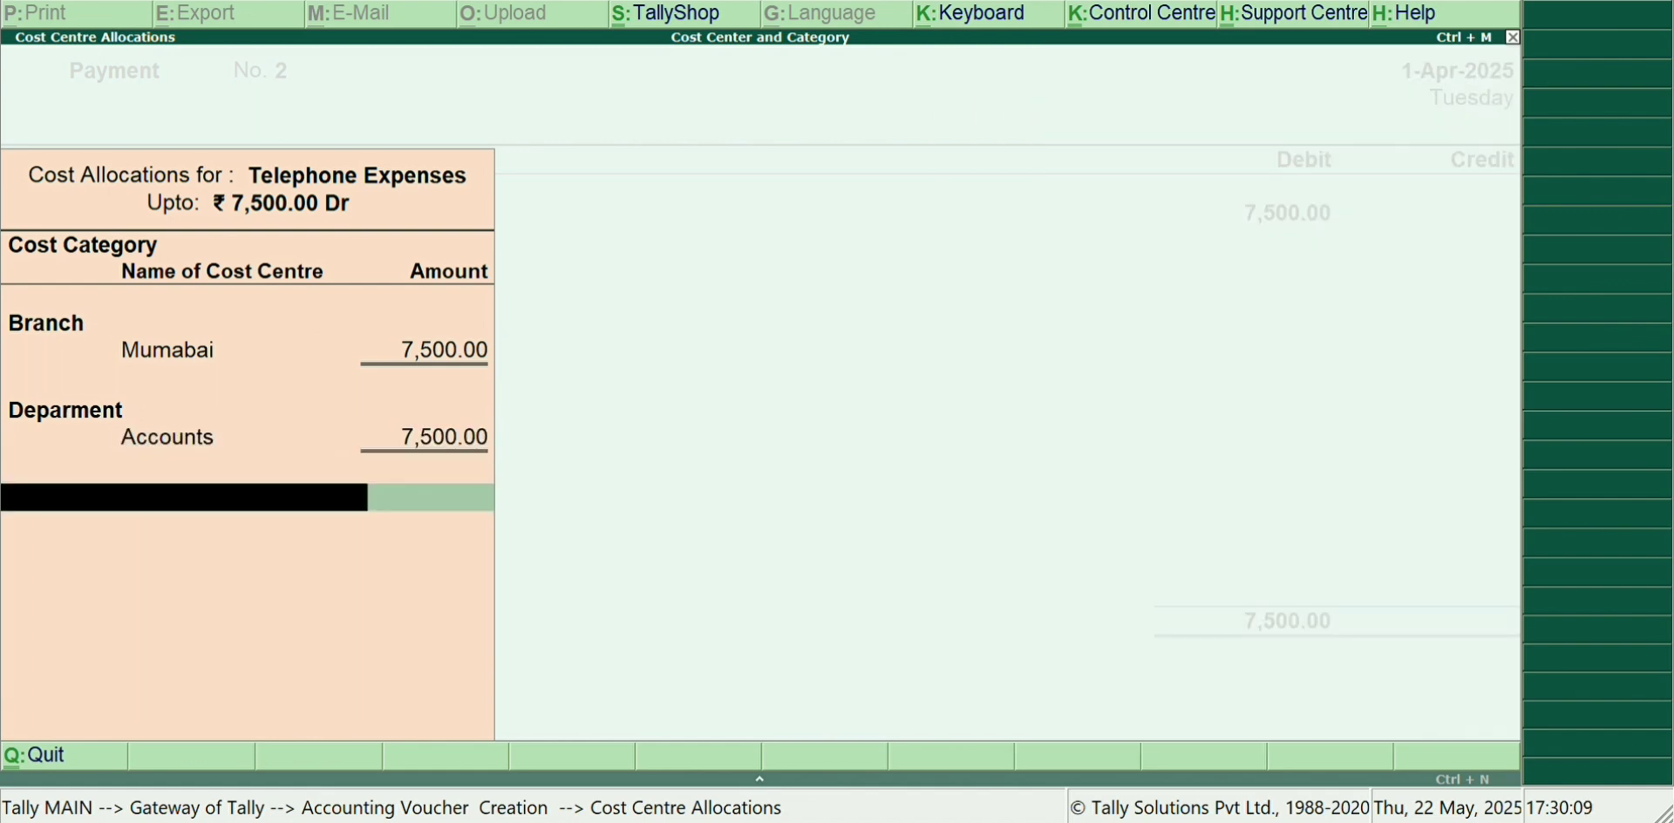
# Step: Allocate 7,500 to the Area cost centre in the Manager category
pyautogui.write('M')
pyautogui.press('Return')
pyautogui.write('A')
pyautogui.press('Return')
pyautogui.press('Return')
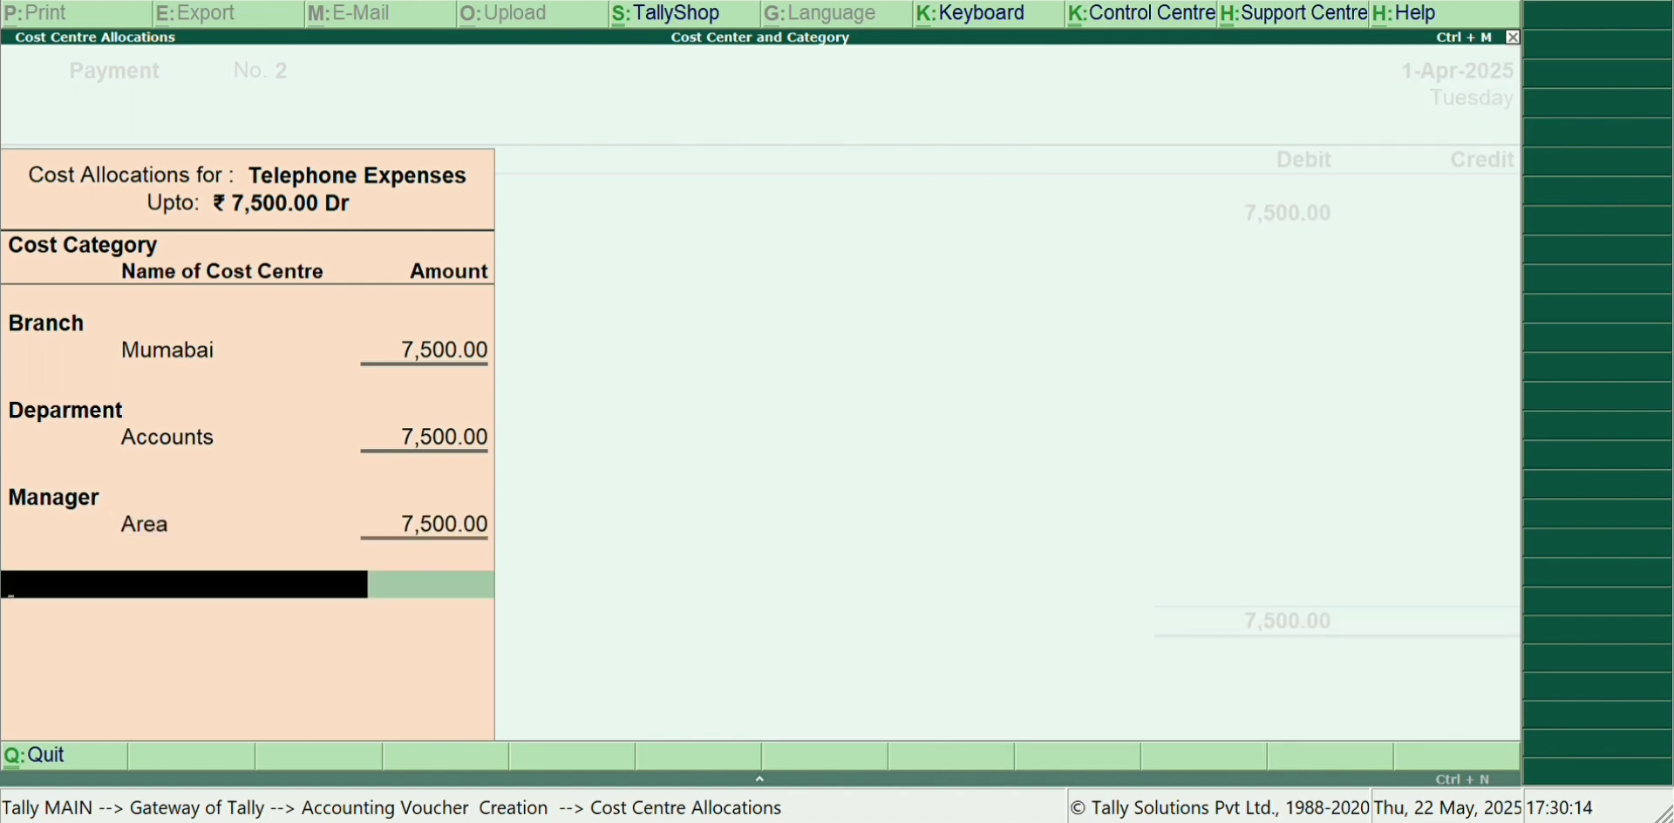
# Step: Allocate 7,500 to the second telephone number's cost centre in the Telephone category
pyautogui.write('Te')
pyautogui.press('Return')
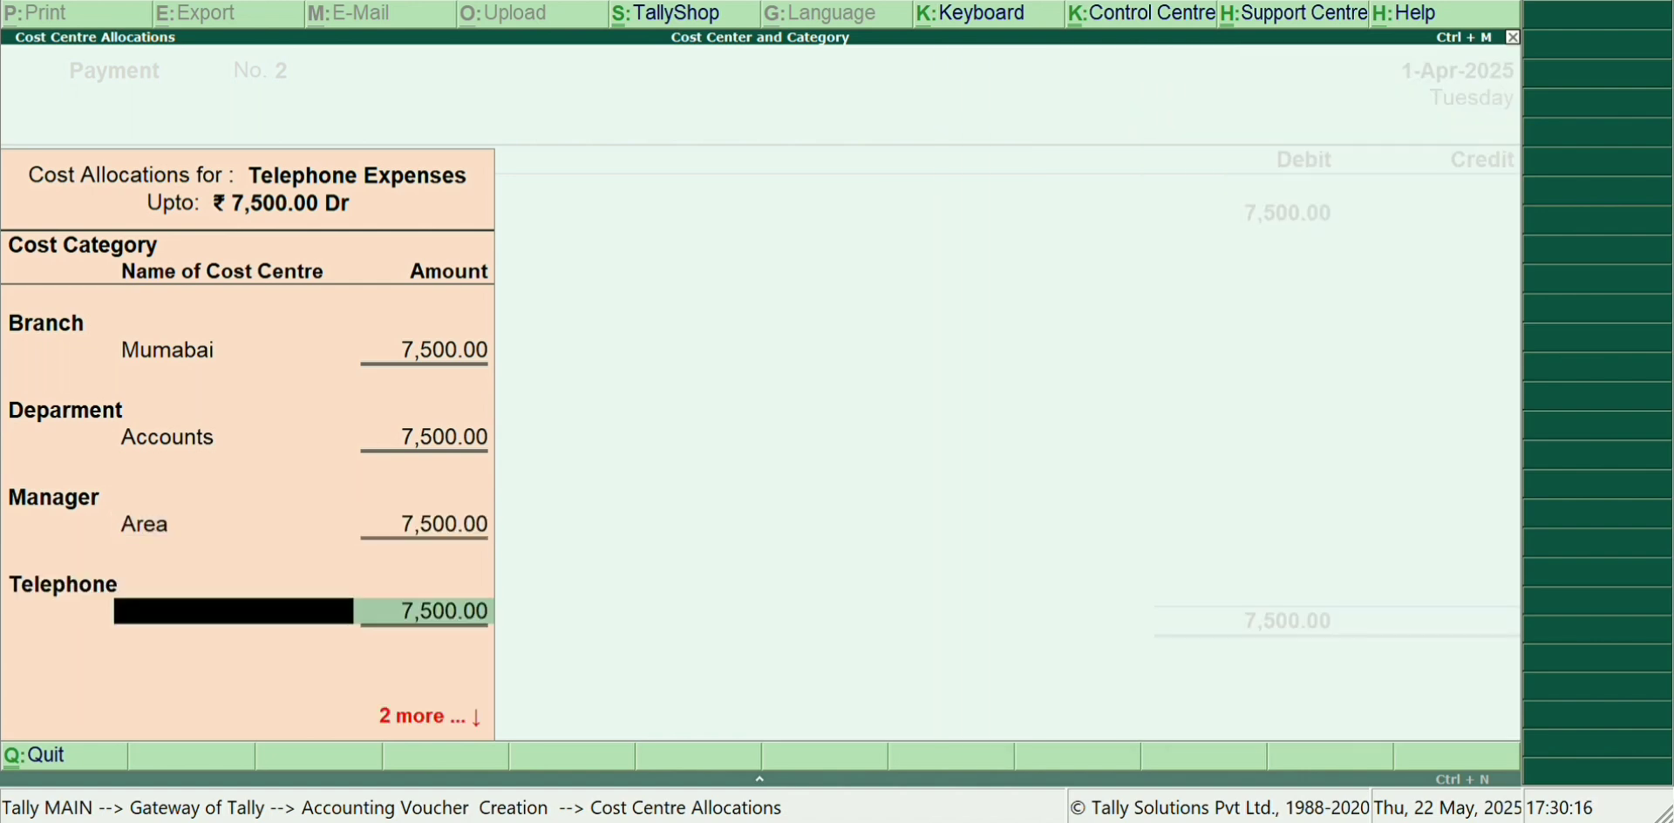
pyautogui.write('4')
pyautogui.press('Return')
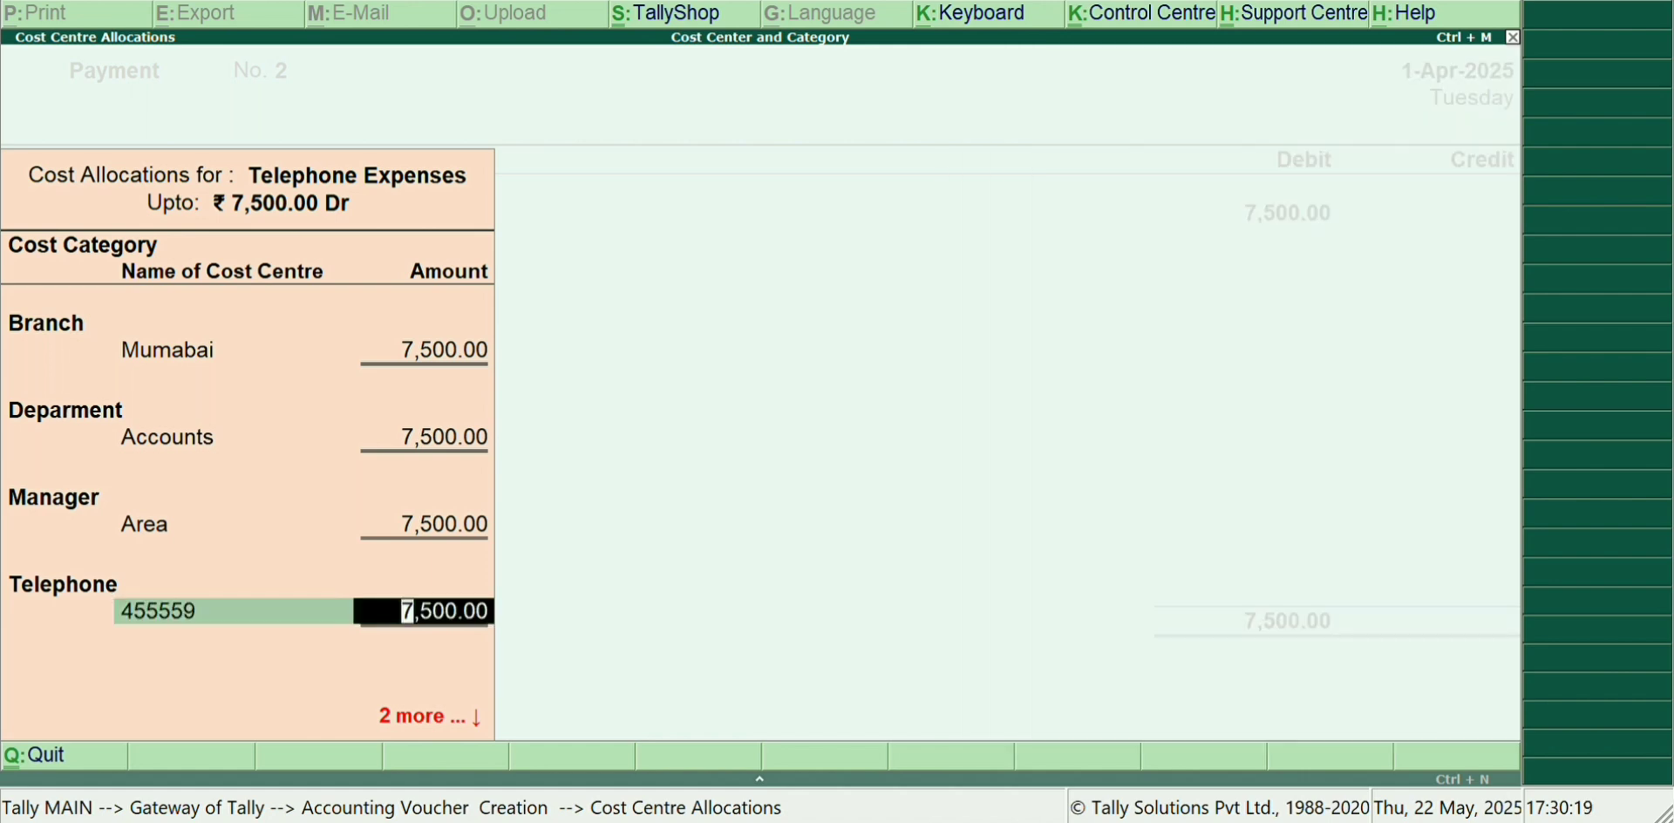
pyautogui.press('Return')
pyautogui.press('Return')
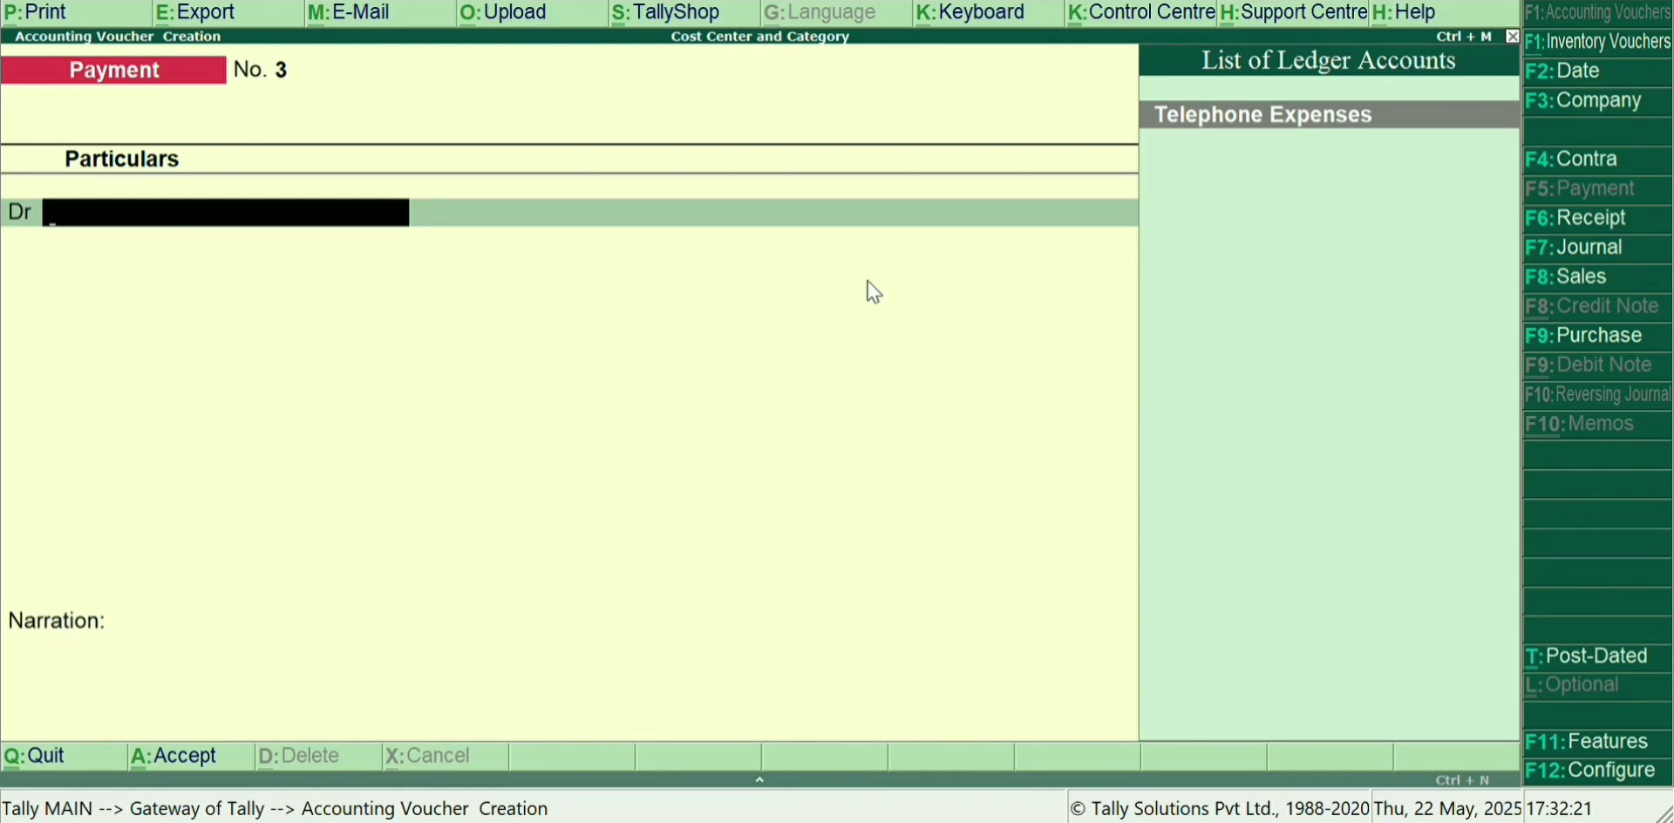
# Step: Debit Telephone Expenses with 7,500 in the third payment voucher and proceed to its cost centre allocations
pyautogui.write('T')
pyautogui.press('Return')
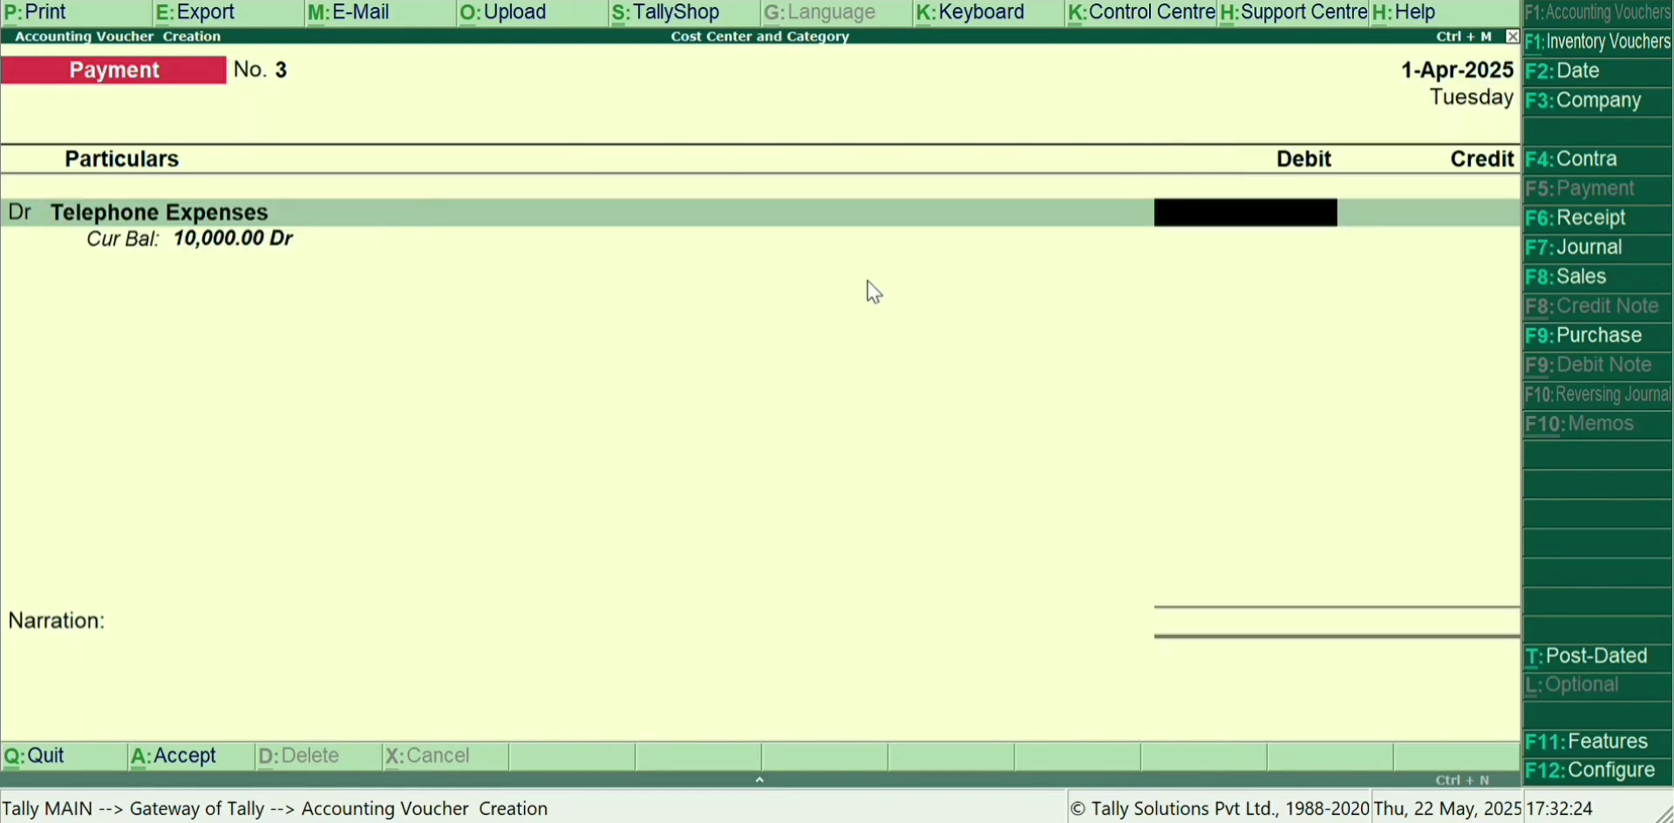
pyautogui.write('7500')
pyautogui.press('Return')
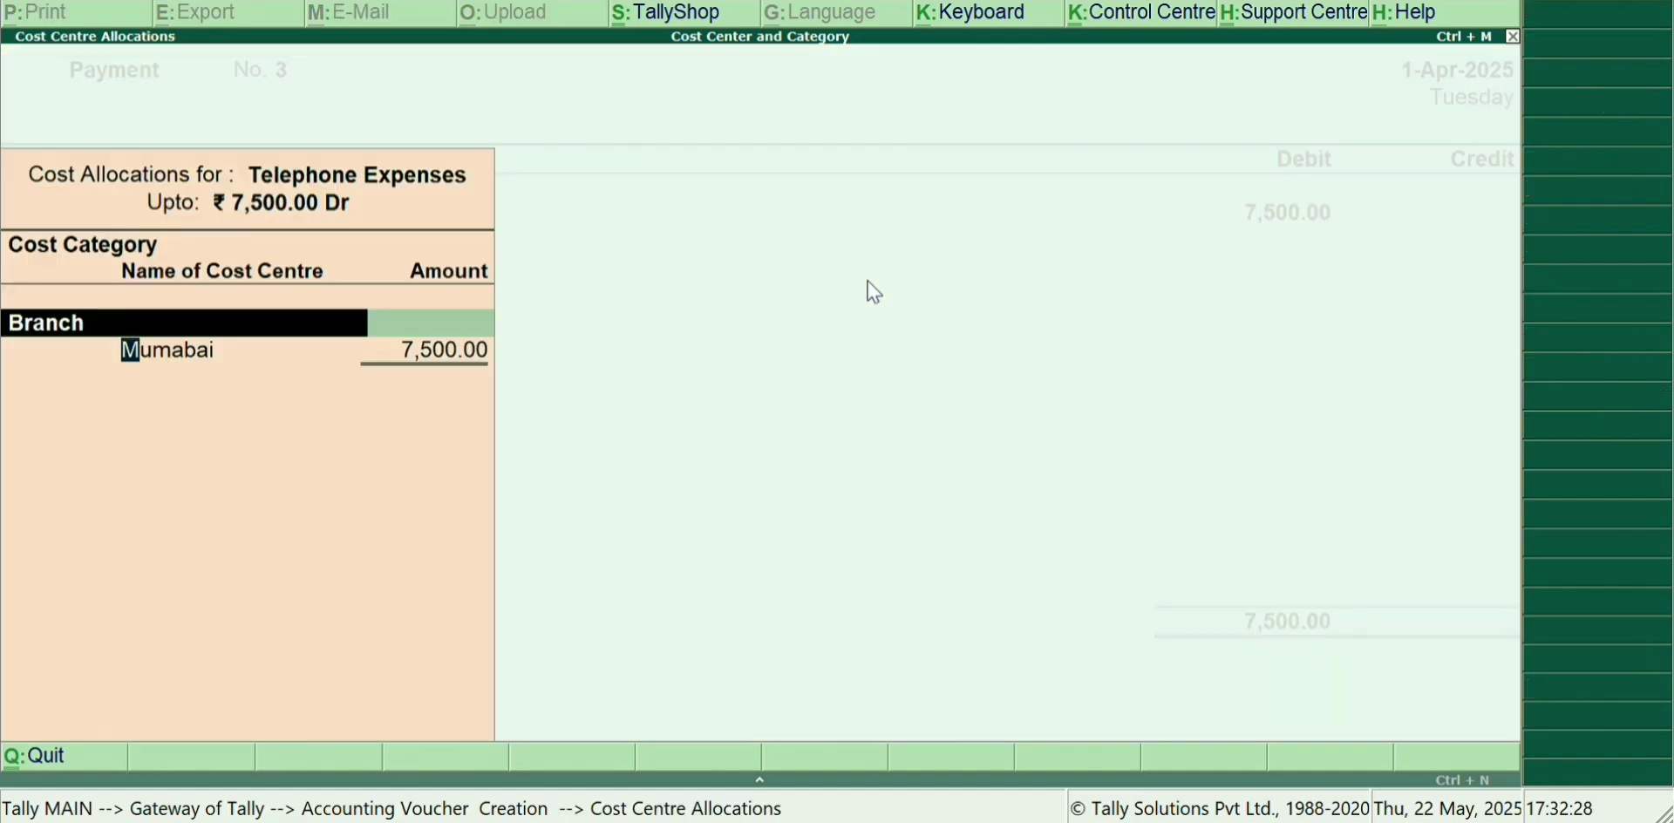
# Step: Allocate 7,500 to the Delhi cost centre in the Branch category
pyautogui.press('Return')
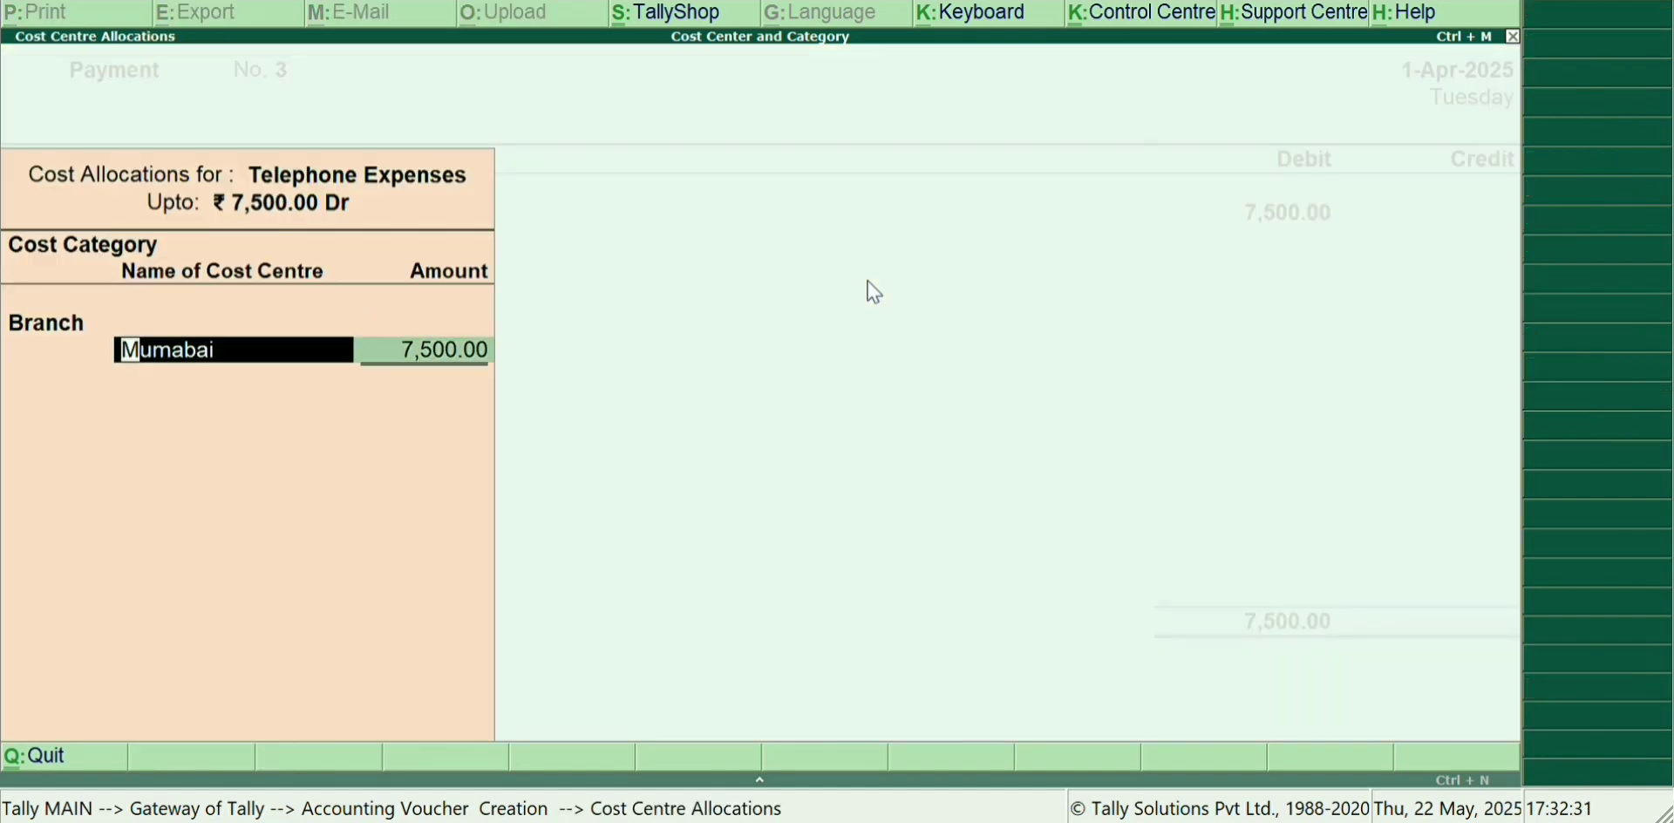
pyautogui.write('De')
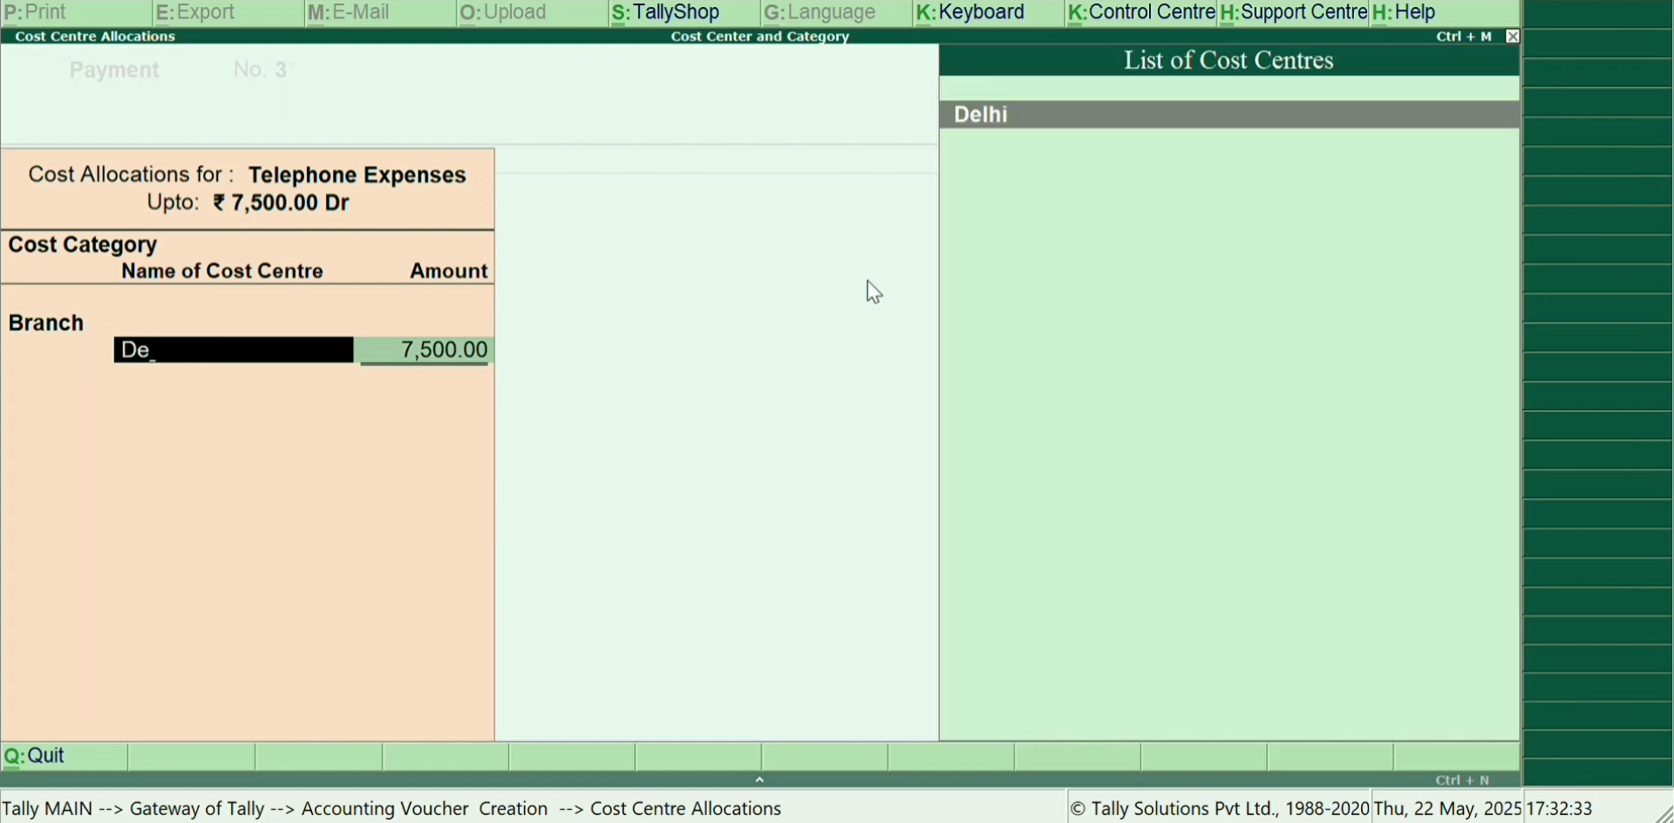
pyautogui.press('Return')
pyautogui.press('Return')
# Step: Allocate 7,500 to the Accounts cost centre in the Deparment category of the third payment voucher
pyautogui.write('De')
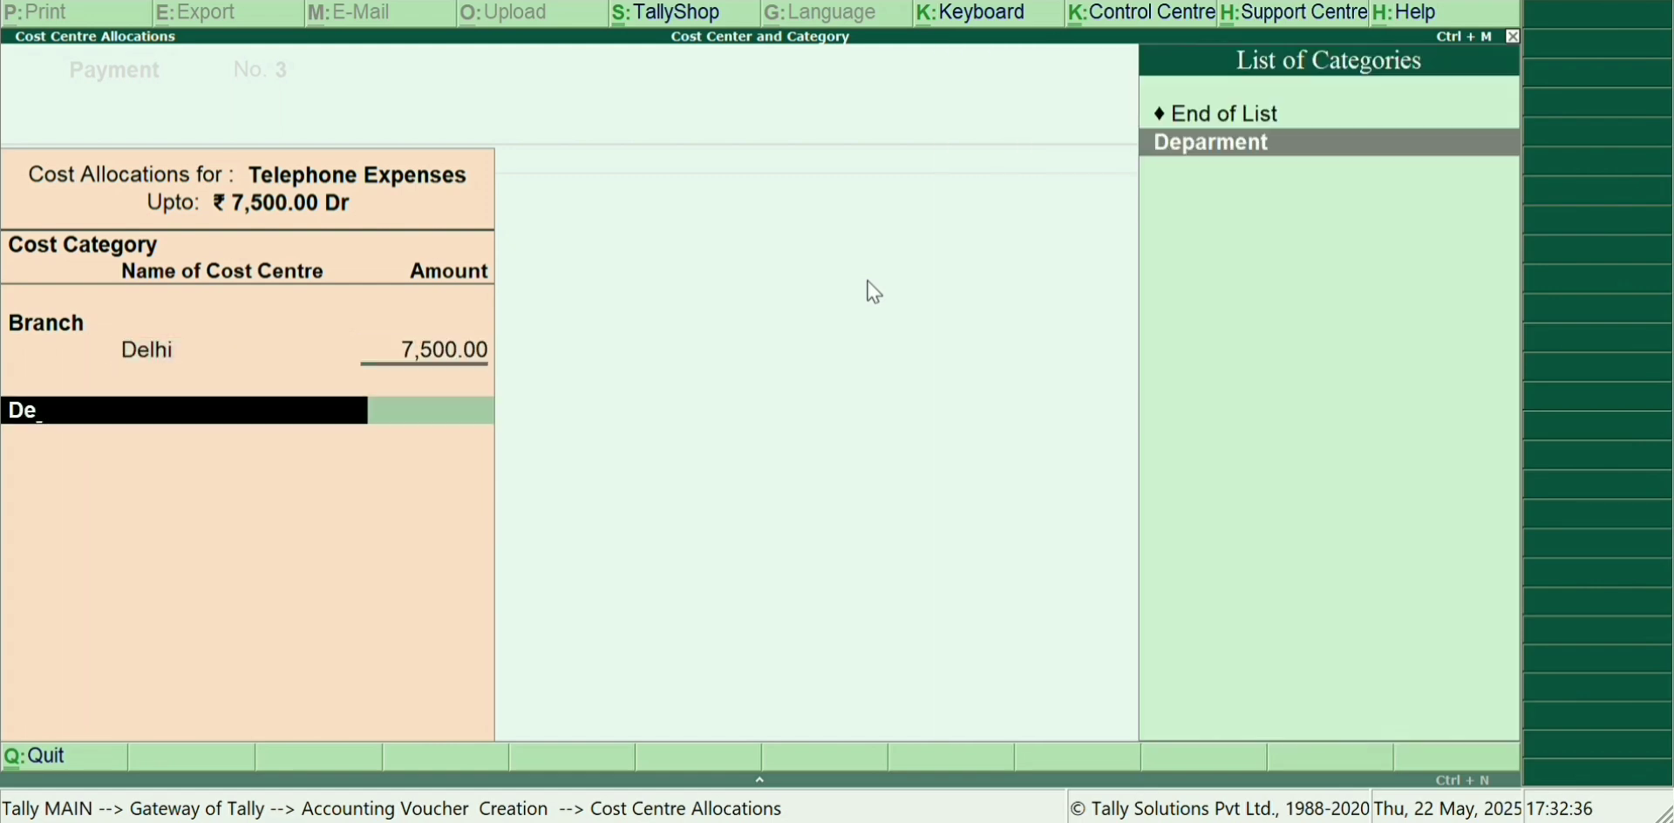
pyautogui.press('Return')
pyautogui.write('A')
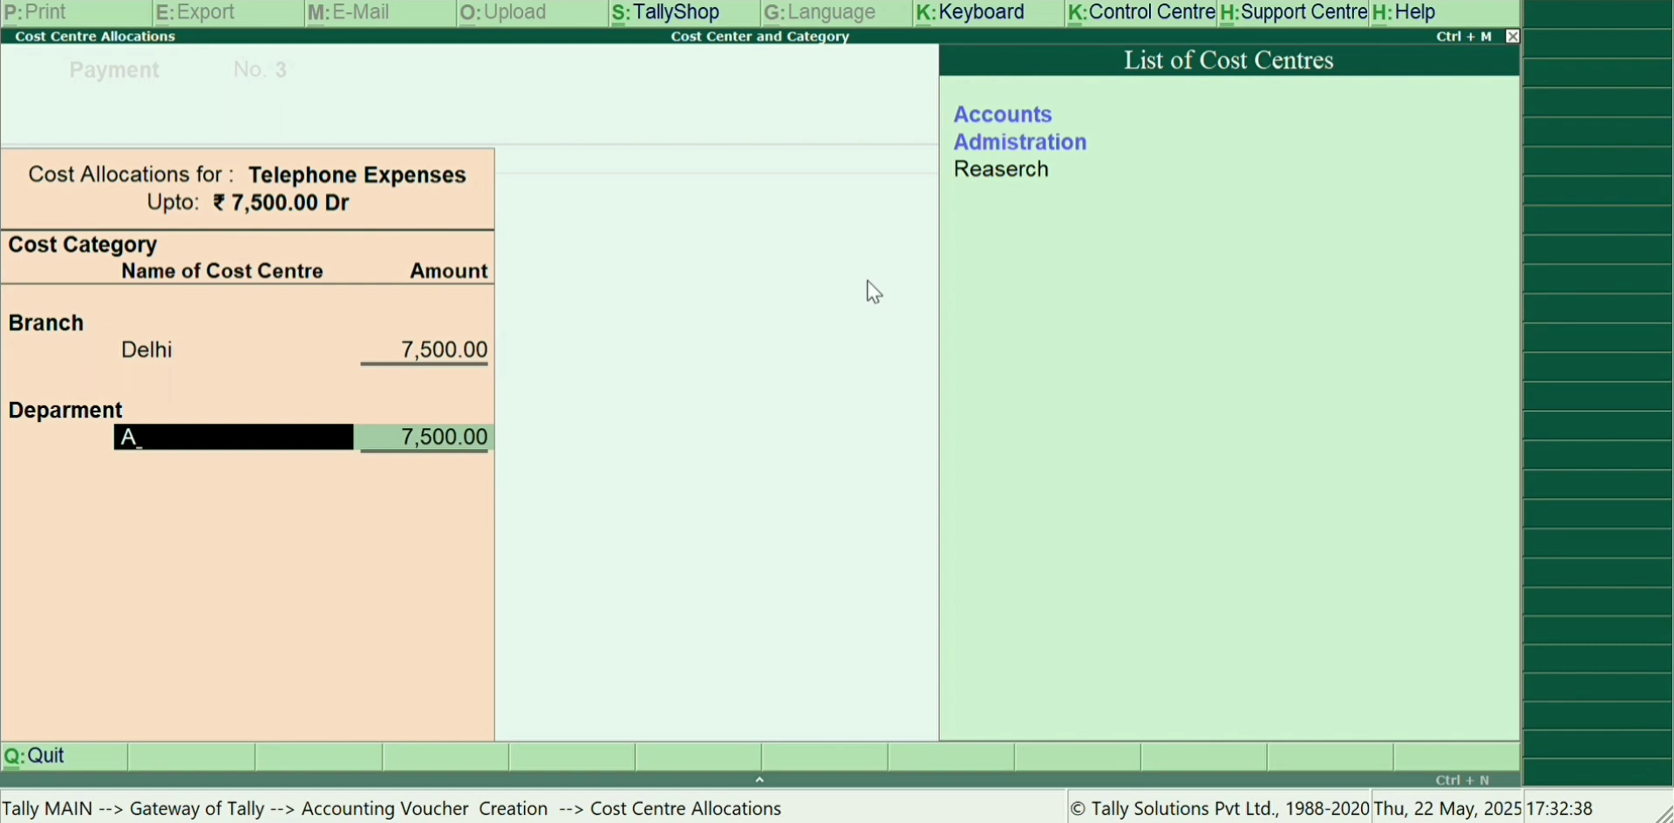
pyautogui.press('Return')
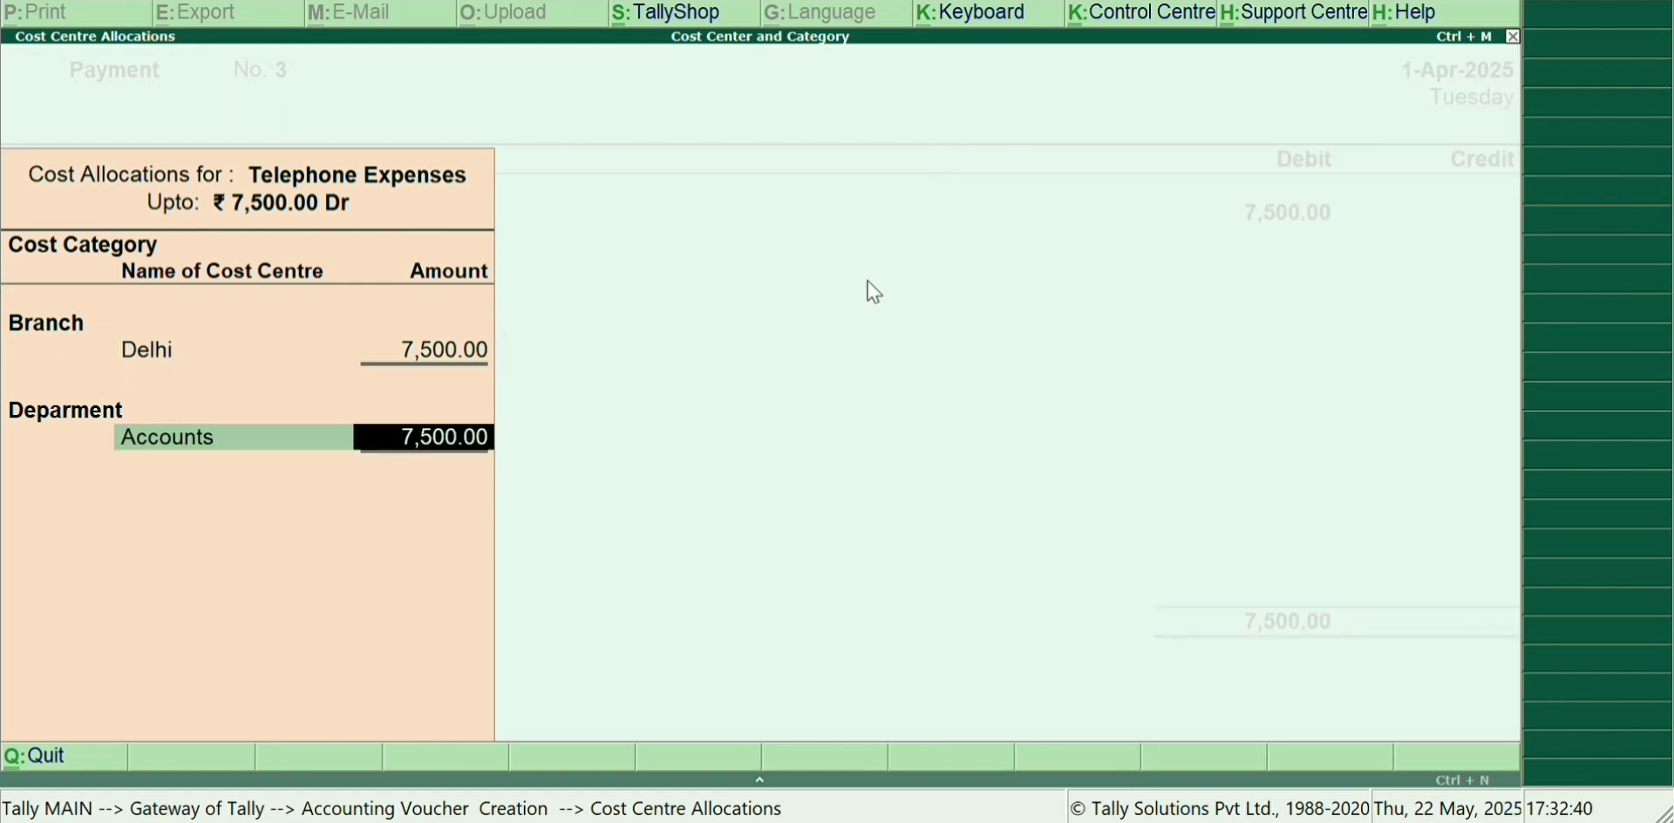
pyautogui.press('Return')
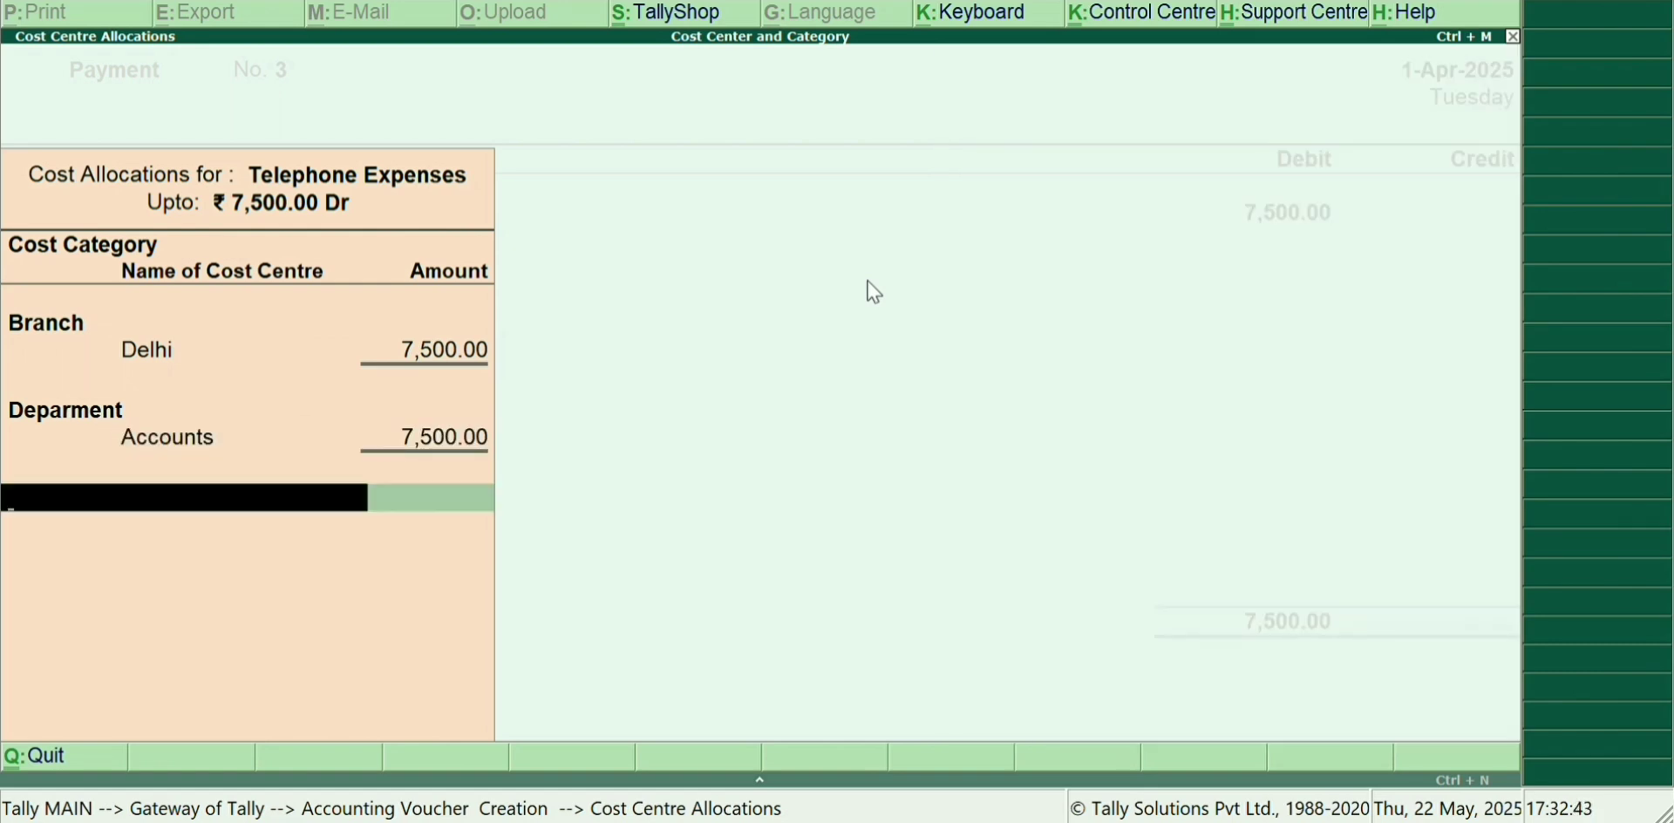
# Step: Allocate 7,500 to the Bdm cost centre in the Manager category
pyautogui.write('M')
pyautogui.press('Return')
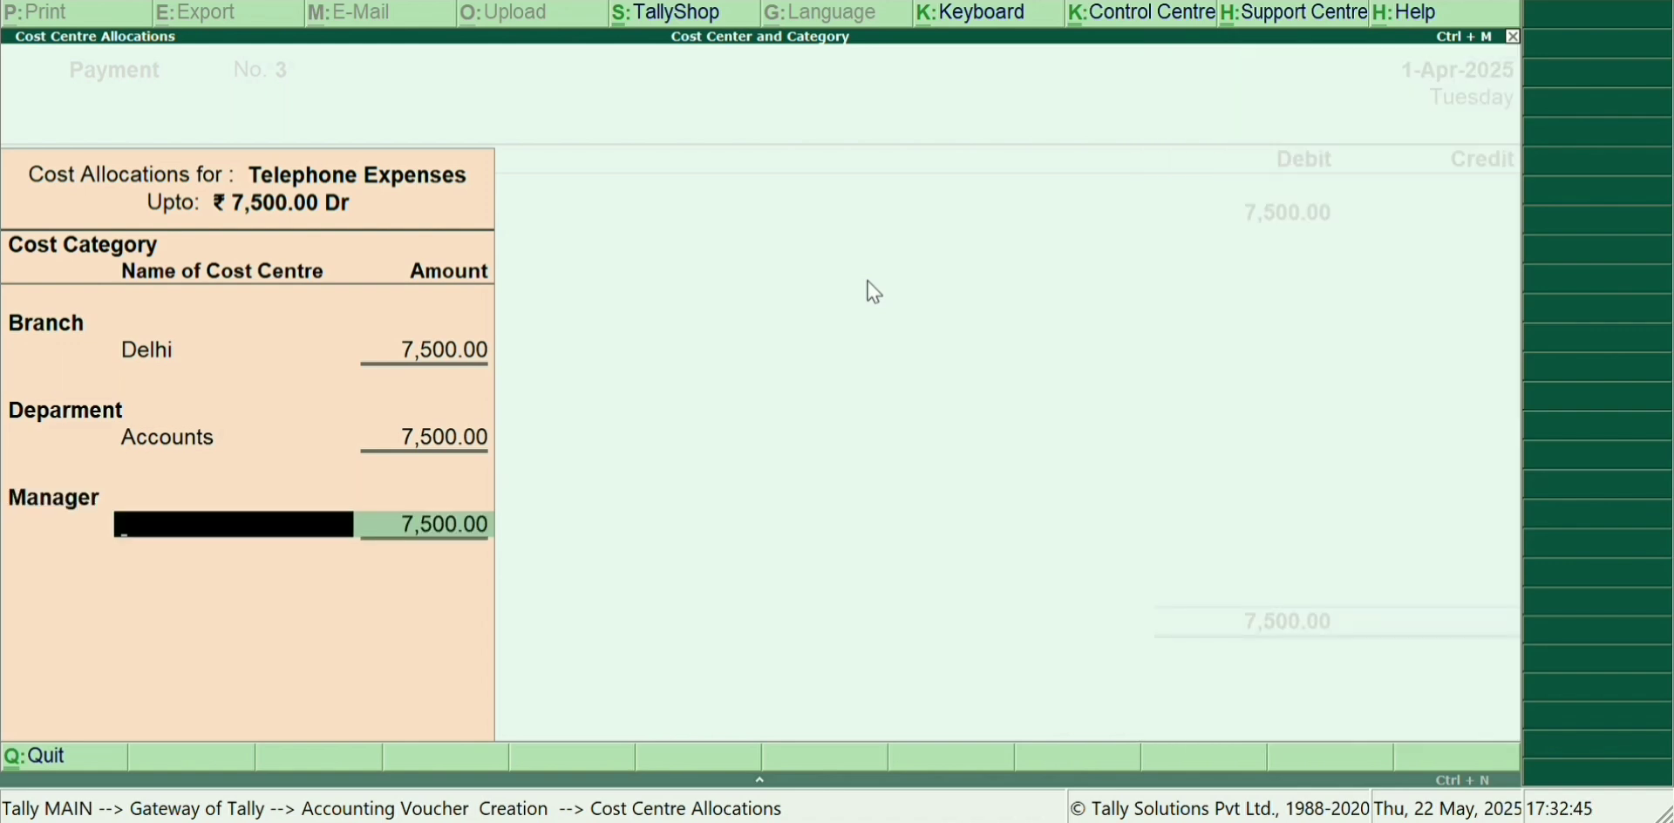
pyautogui.write('B')
pyautogui.press('Return')
pyautogui.press('Return')
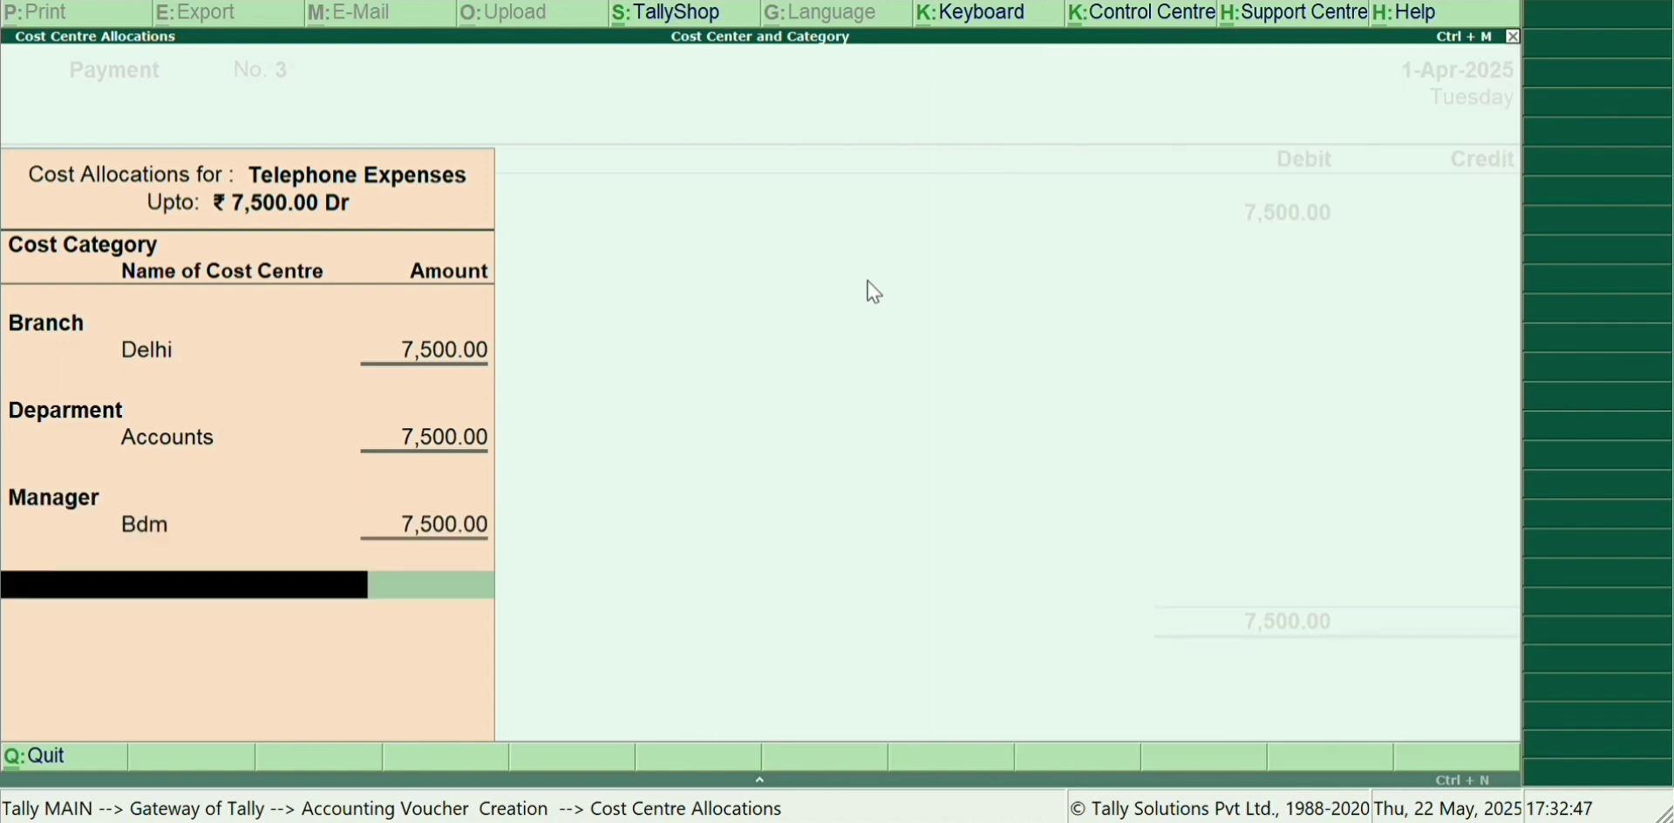
# Step: Allocate 7,500 to the third telephone number's cost centre in the Telephone category
pyautogui.write('Te')
pyautogui.press('Return')
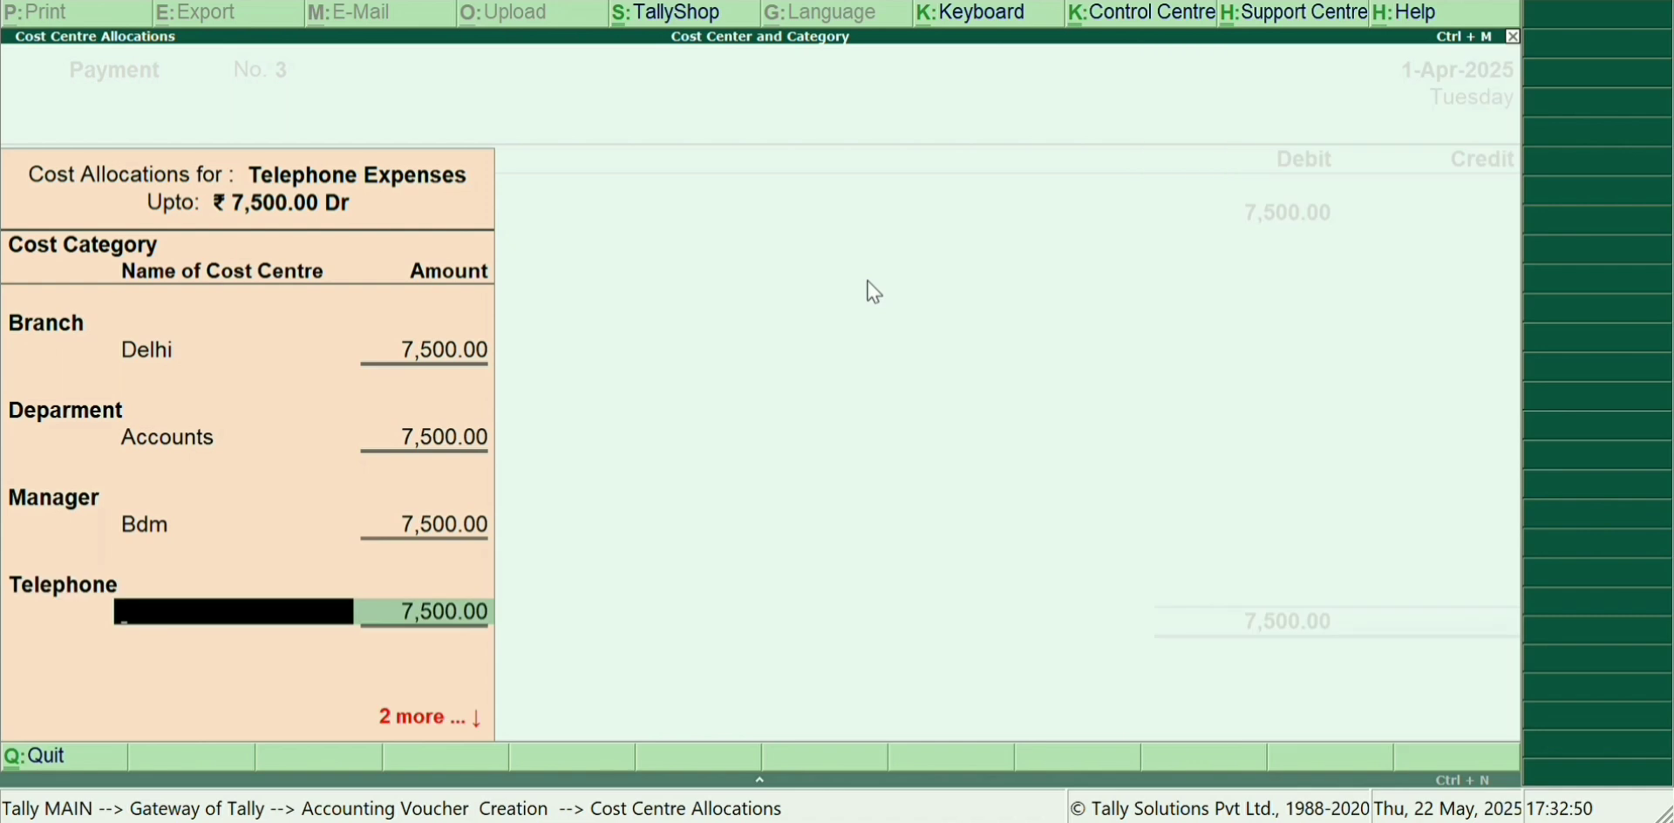
pyautogui.write('6')
pyautogui.press('Return')
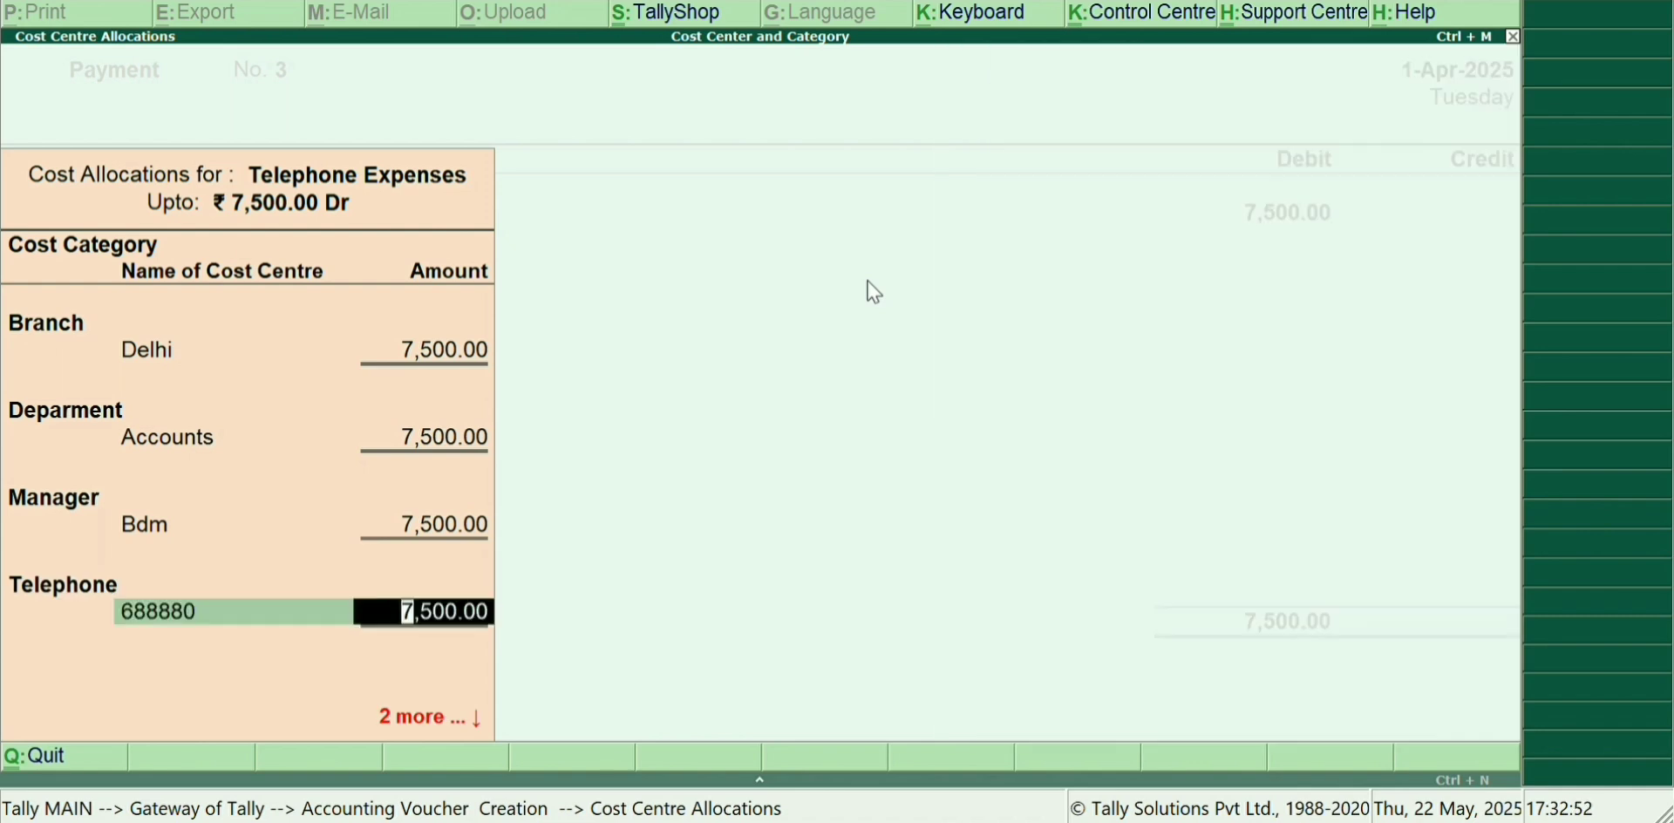
pyautogui.press('Return')
# Step: Close the cost allocations, credit Cash with 7,500 and save the third payment voucher
pyautogui.press('Return')
pyautogui.press('Return')
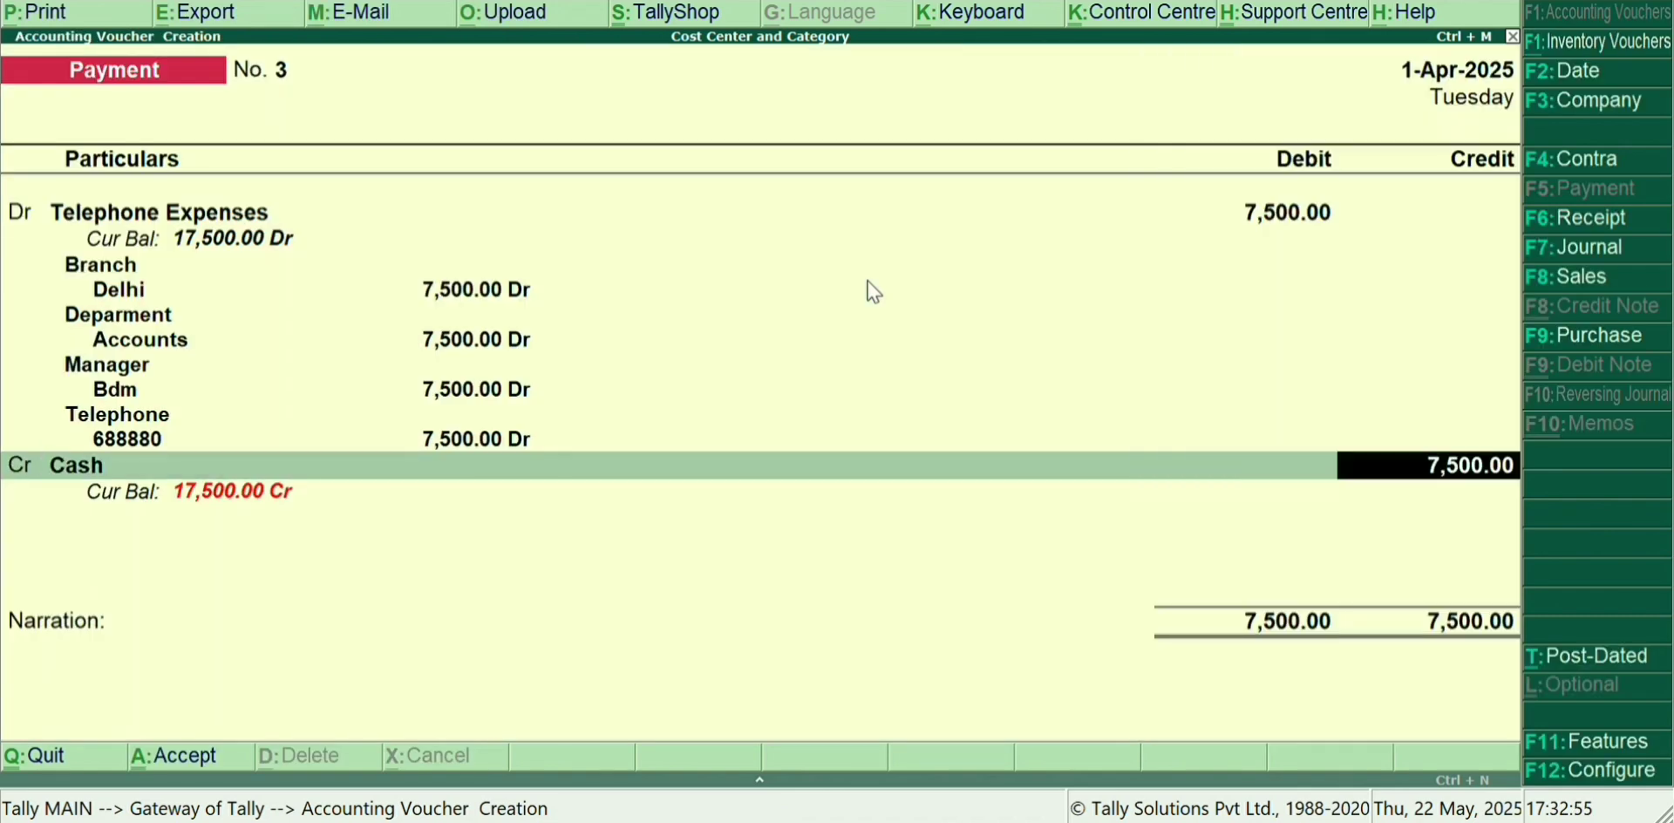
pyautogui.hotkey('ctrl', 'a')
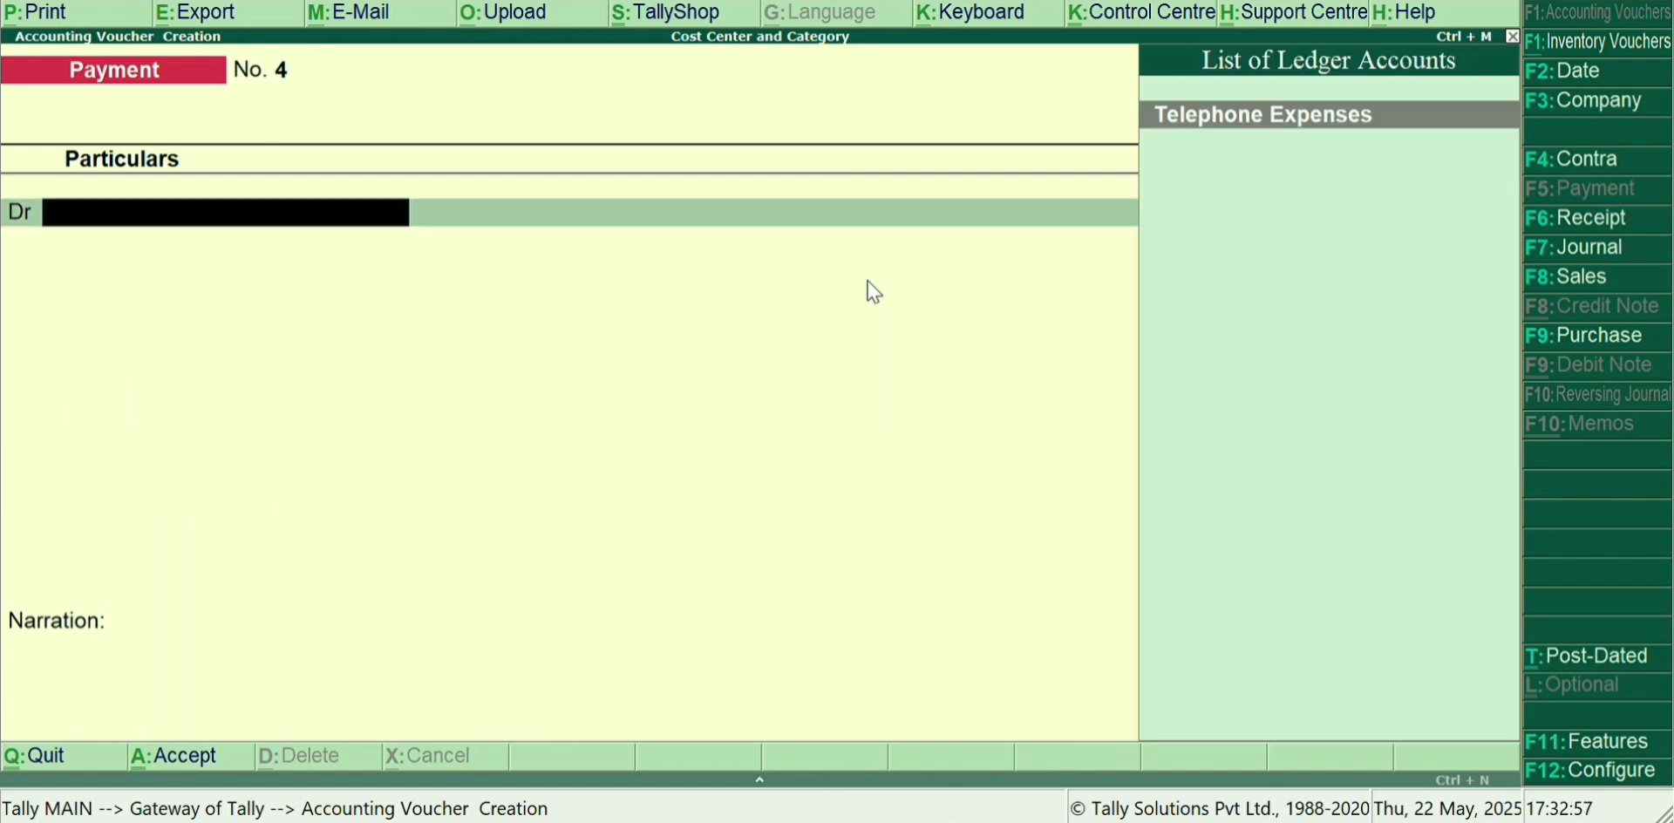
# Step: Leave voucher entry and display the Category Summary report for the company's cost centres
pyautogui.press('Escape')
pyautogui.press('Return')
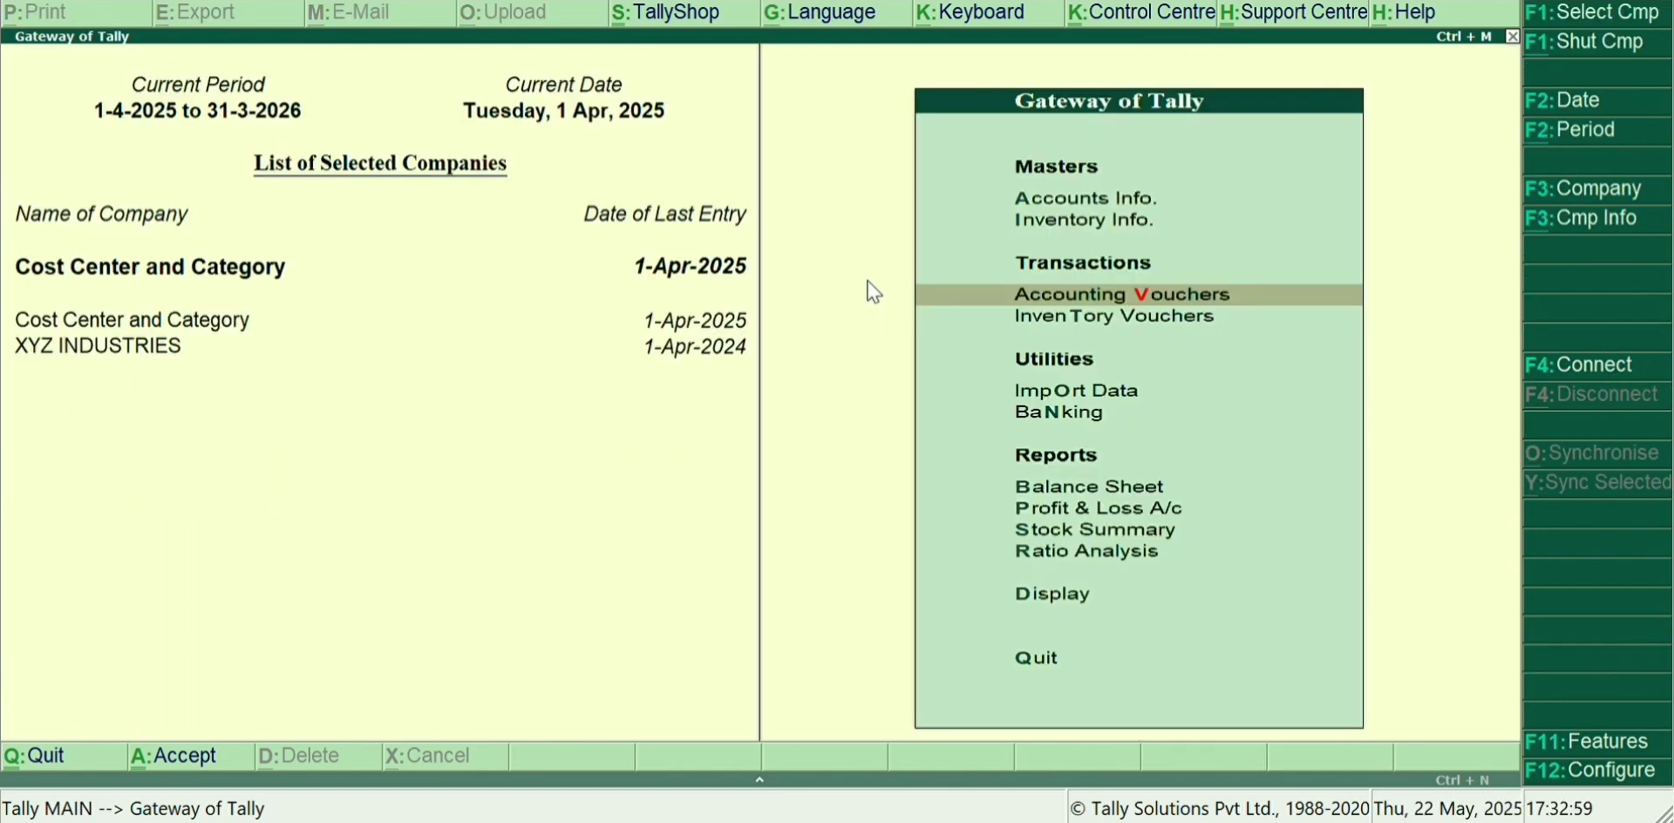
pyautogui.press('Down')
pyautogui.press('Down')
pyautogui.press('Down')
pyautogui.press('Down')
pyautogui.press('Down')
pyautogui.press('Down')
pyautogui.press('Down')
pyautogui.press('Down')
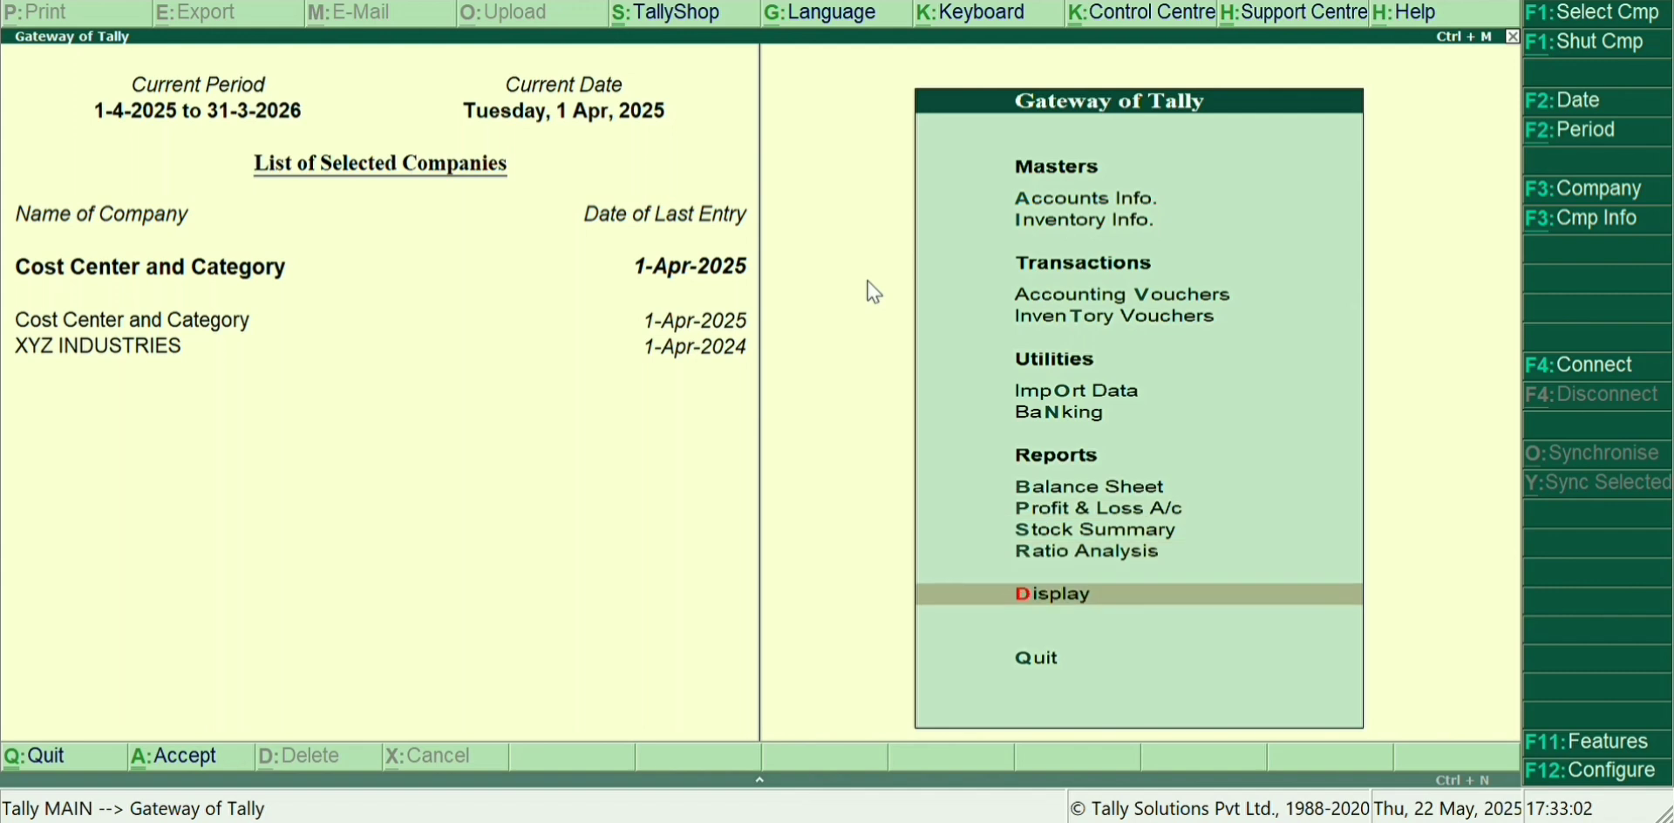
pyautogui.press('Return')
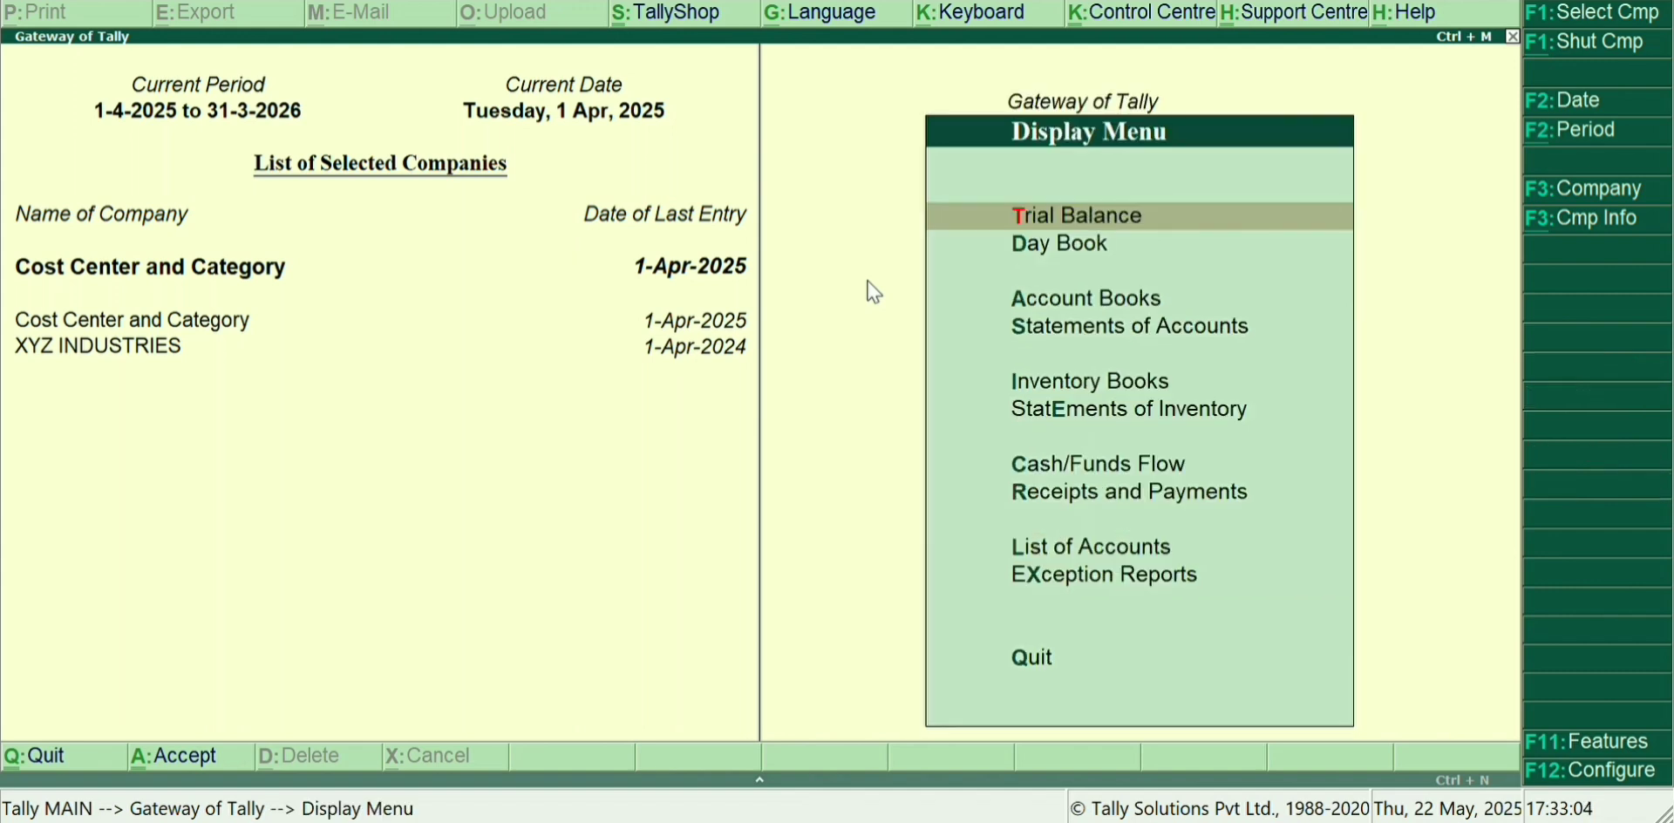
pyautogui.press('Down')
pyautogui.press('Down')
pyautogui.press('Down')
pyautogui.press('Return')
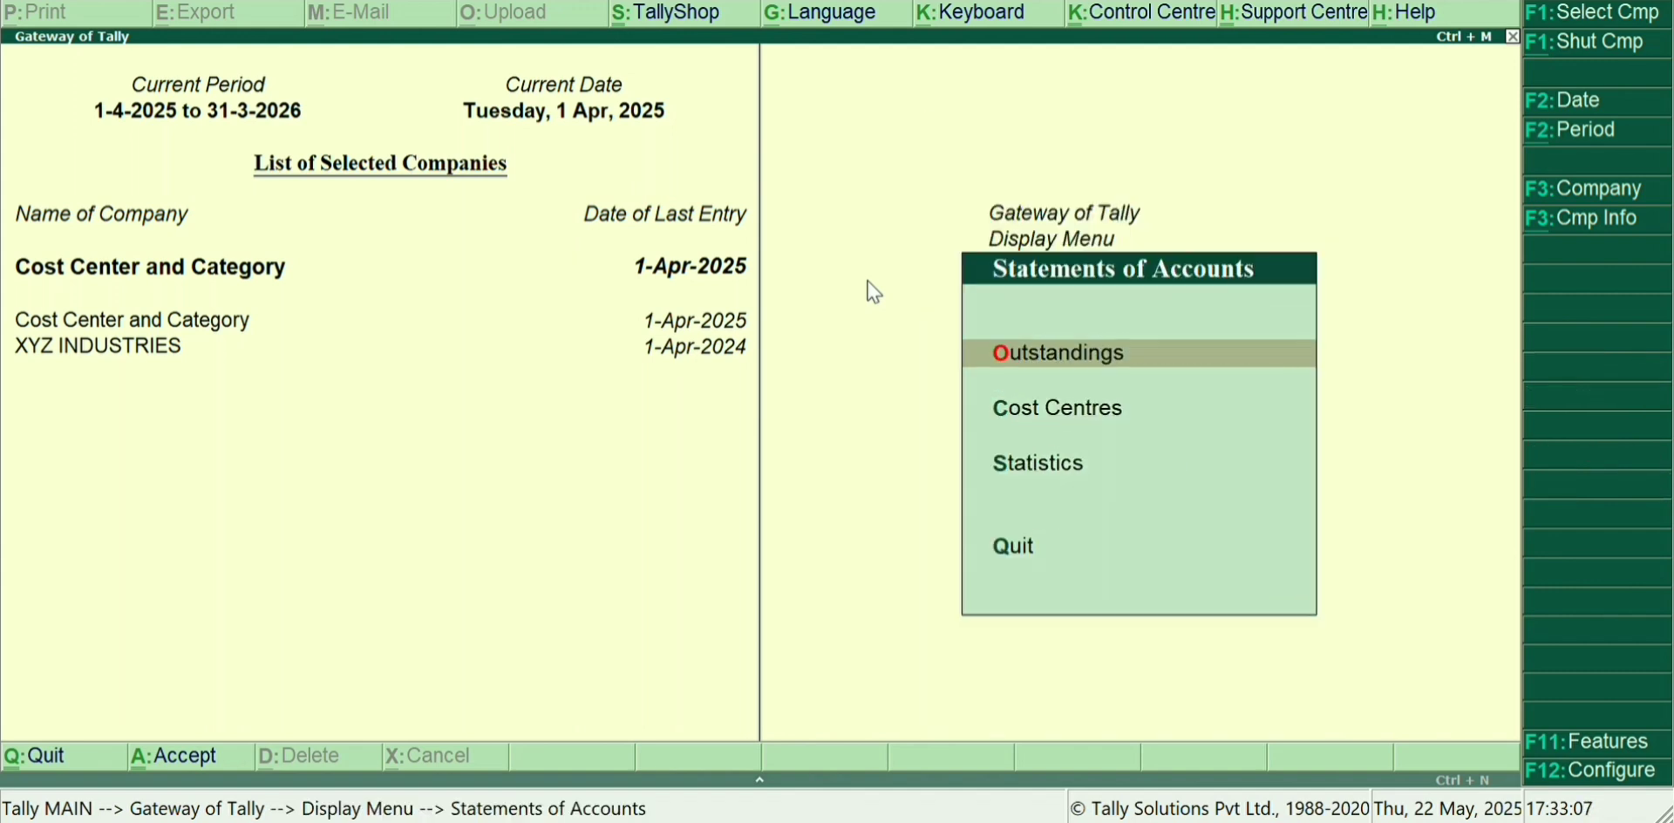
pyautogui.press('Down')
pyautogui.press('Return')
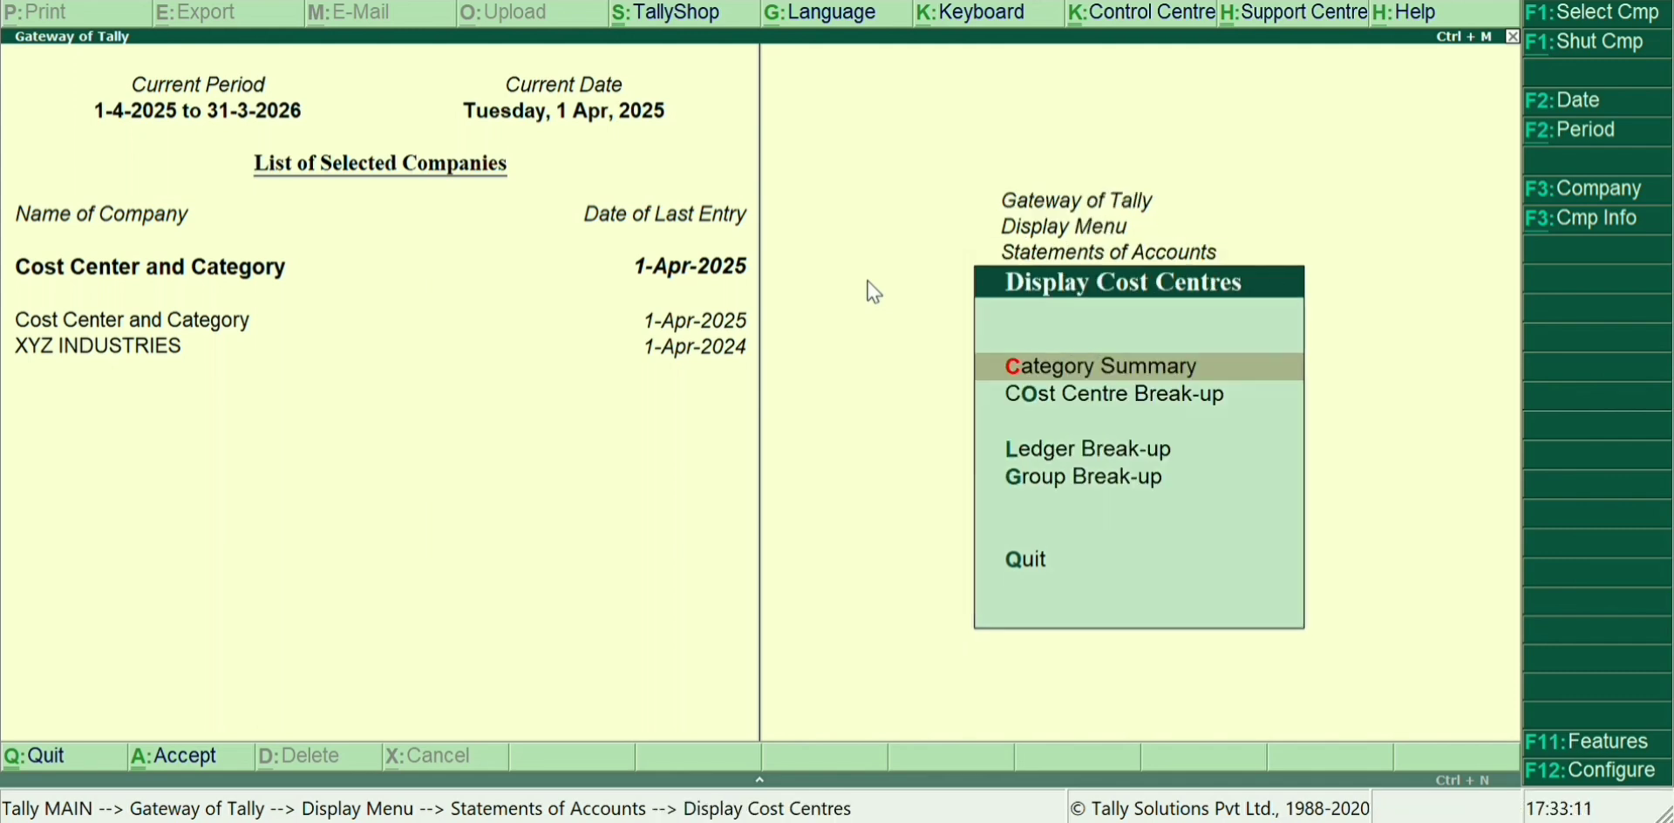
pyautogui.press('Return')
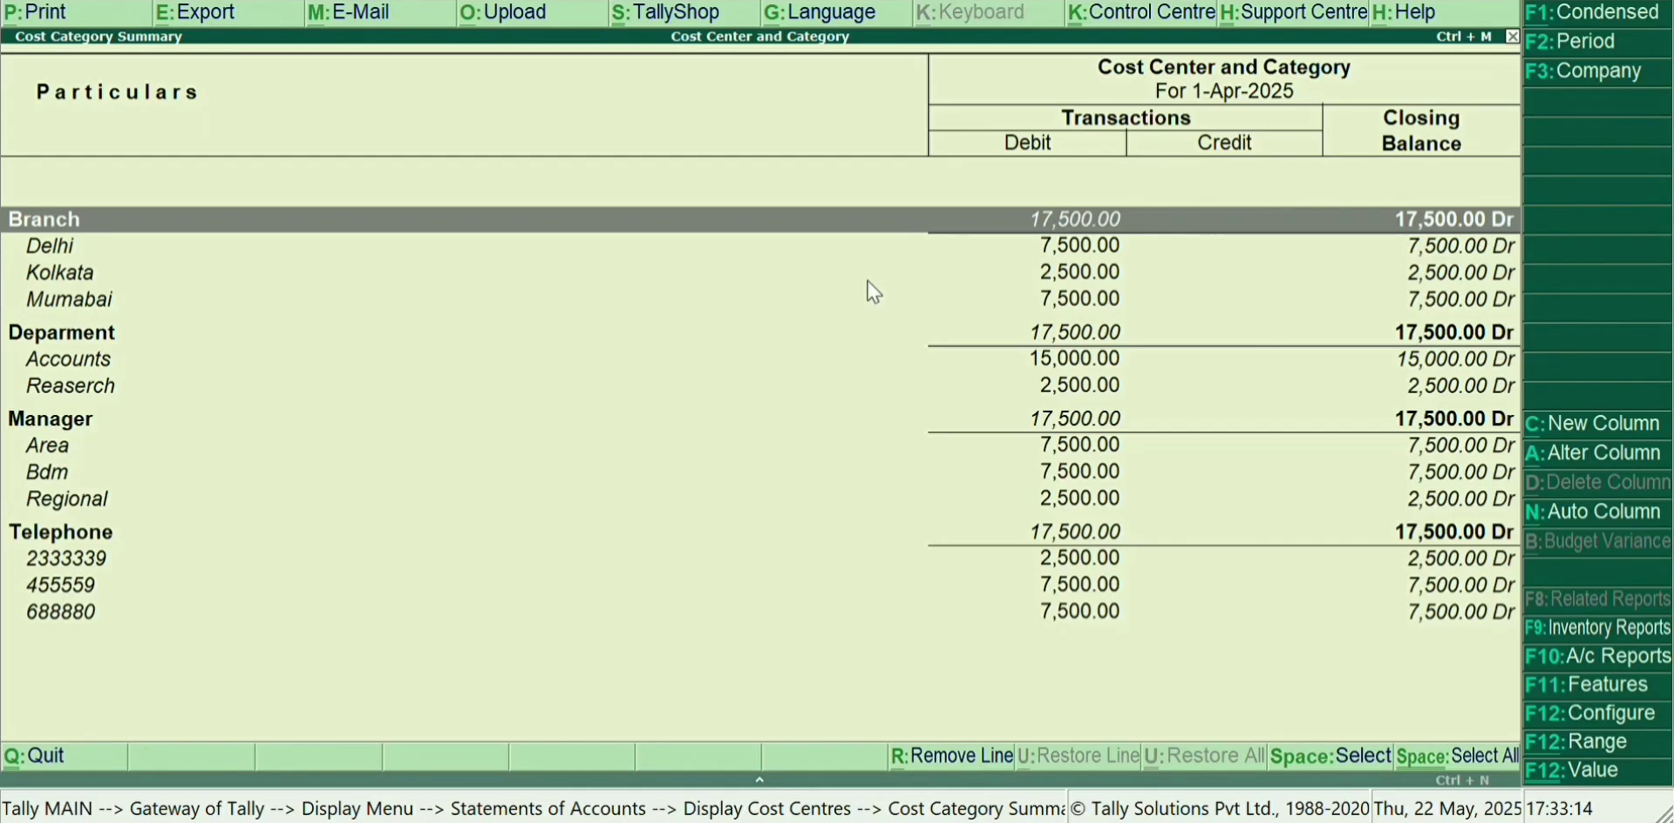